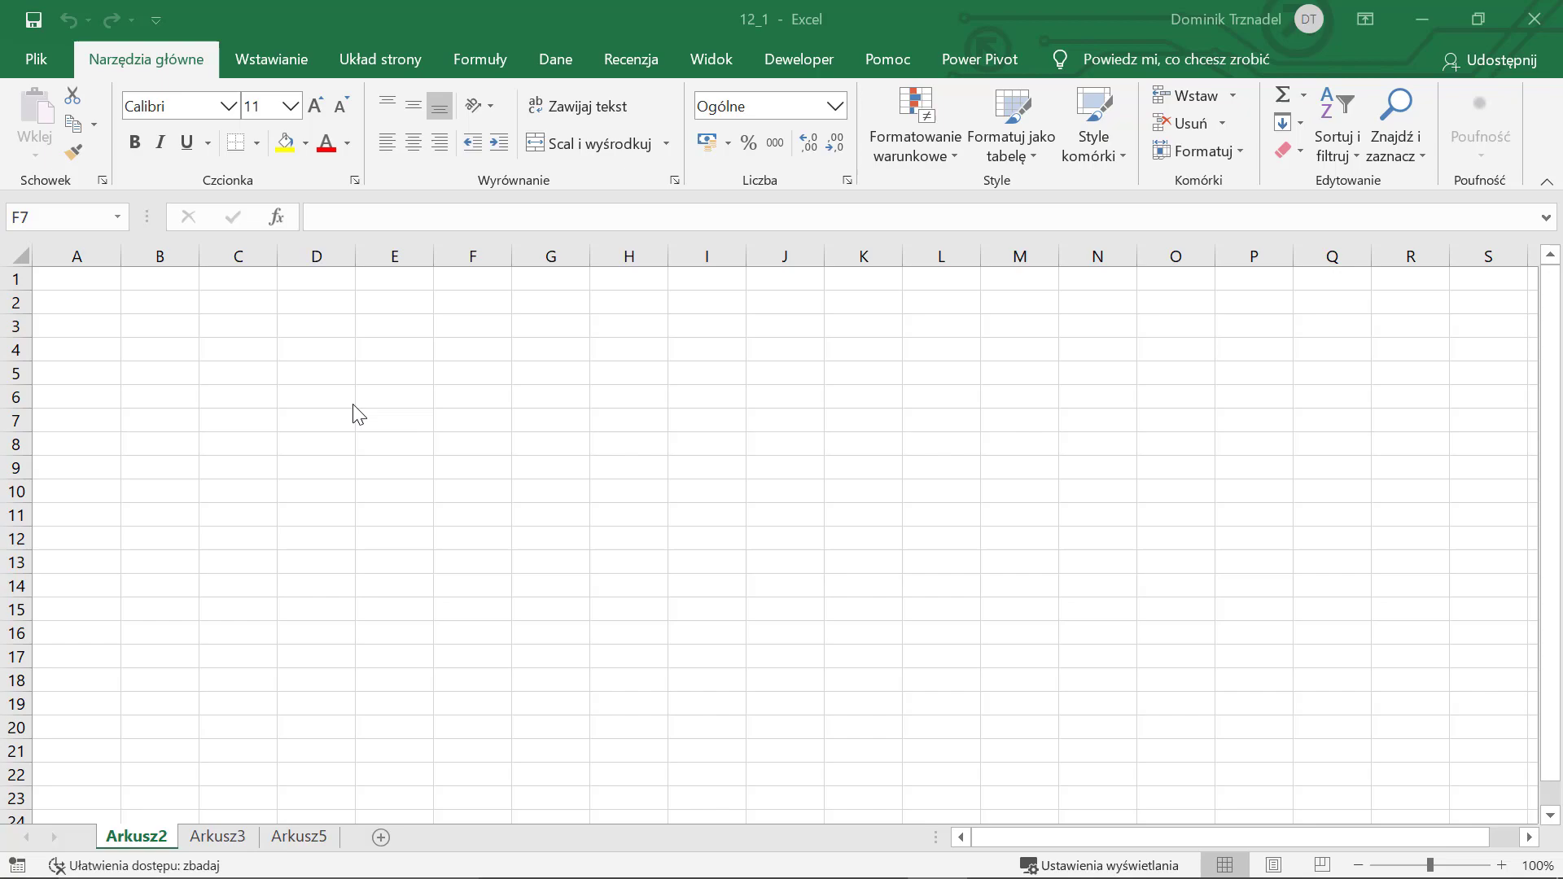
Open the VBA editor for 12_1.xlsm and check Arkusz5's Insert menu without adding anything.
{"action": "key", "text": "alt+F11"}
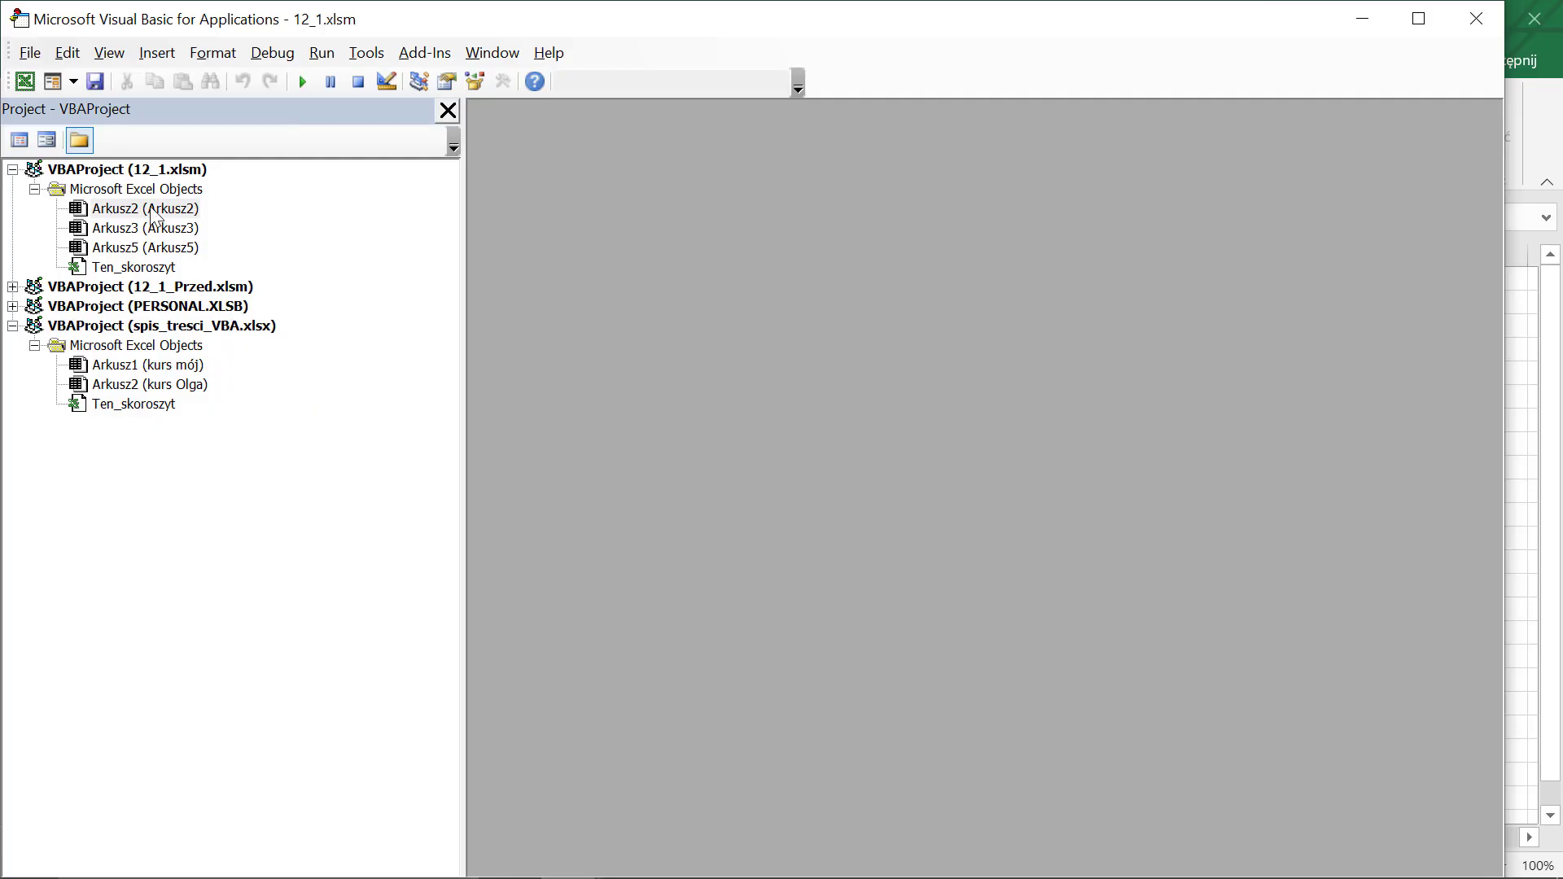
{"action": "right_click", "coordinate": [115, 252]}
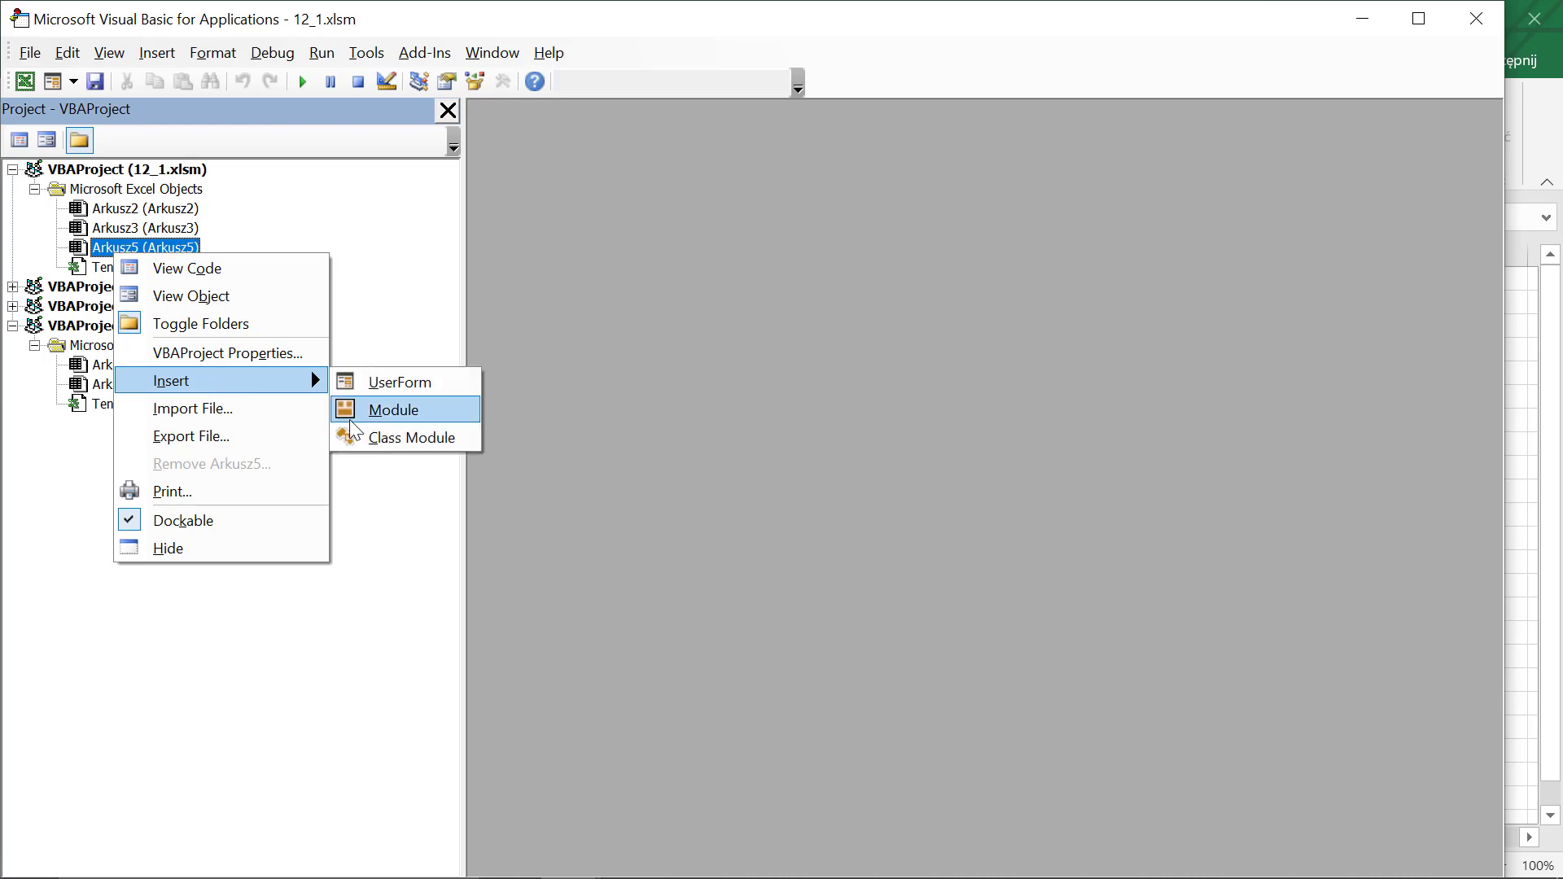
{"action": "left_click", "coordinate": [287, 243]}
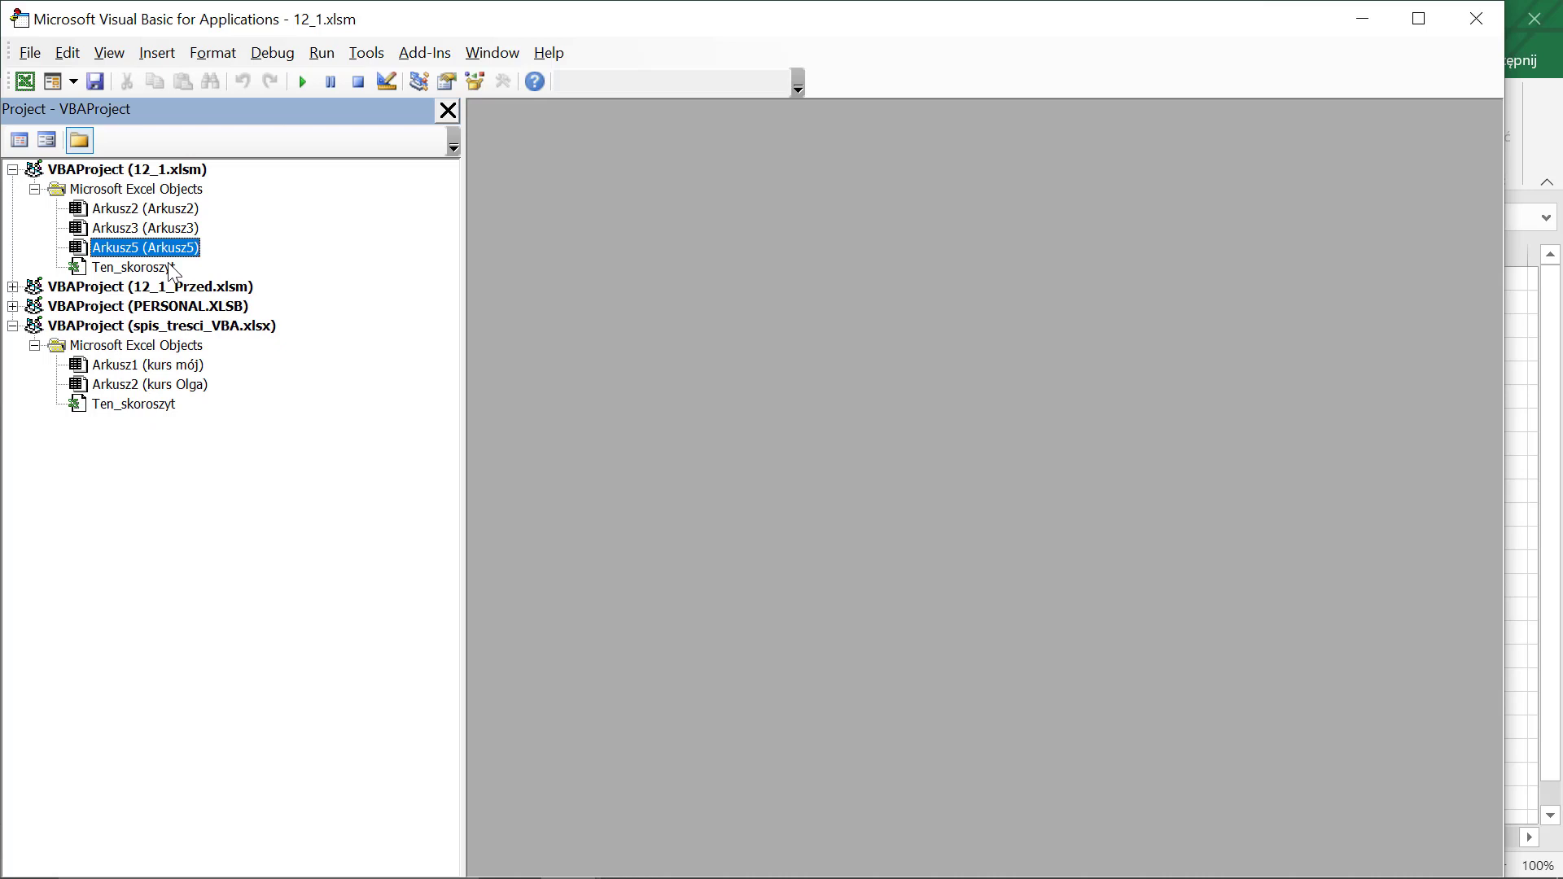
Add a Workbook_Open procedure to Ten_skoroszyt with MsgBox "Witaj w lekcji 12_1".
{"action": "double_click", "coordinate": [173, 267]}
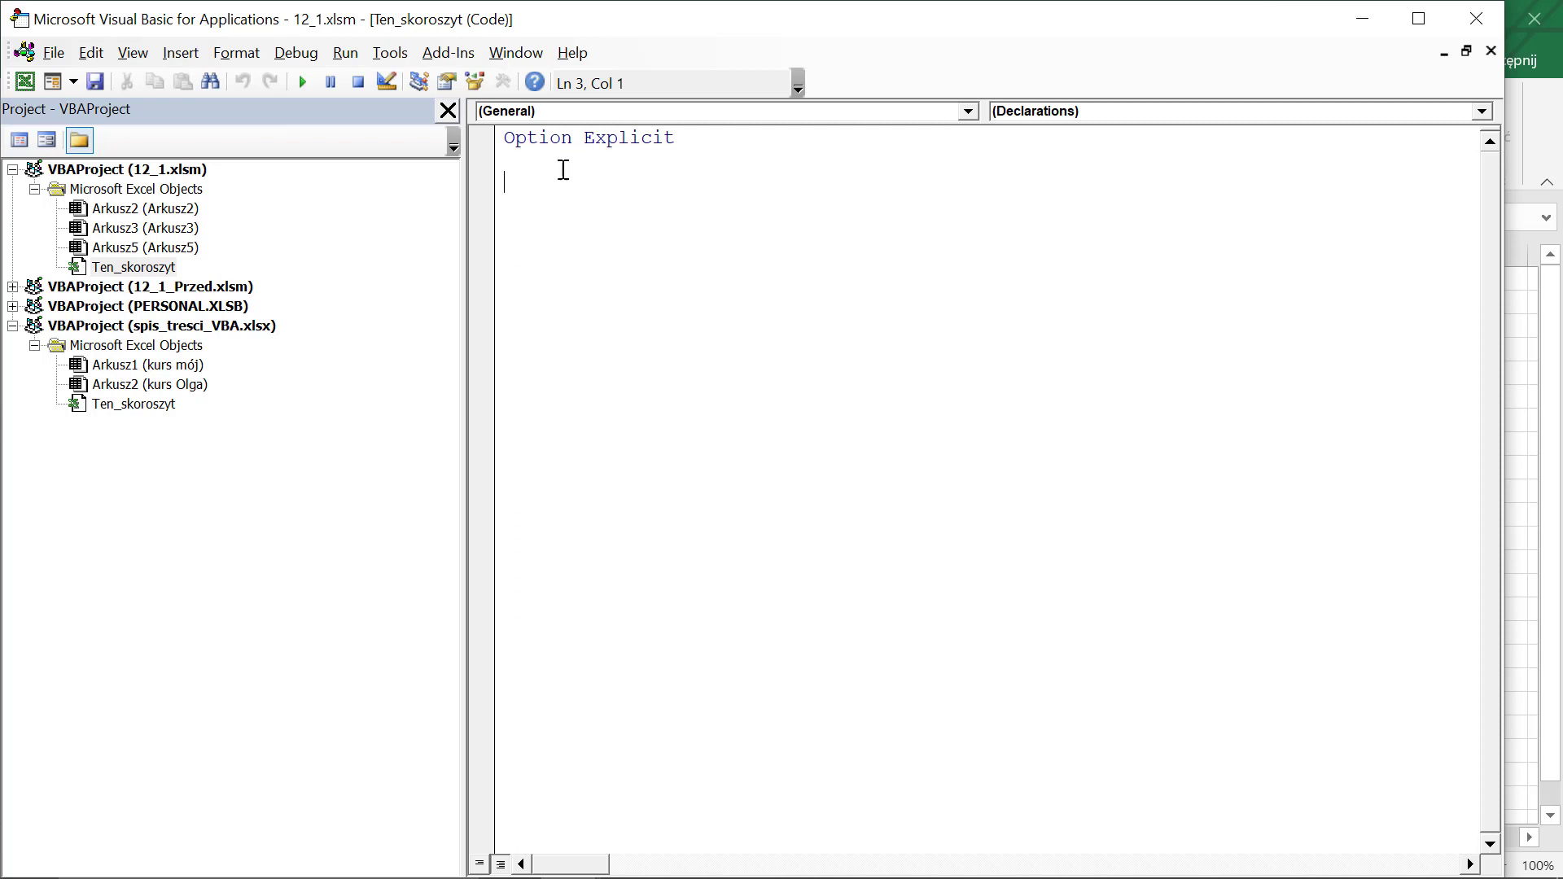
{"action": "left_click", "coordinate": [759, 112]}
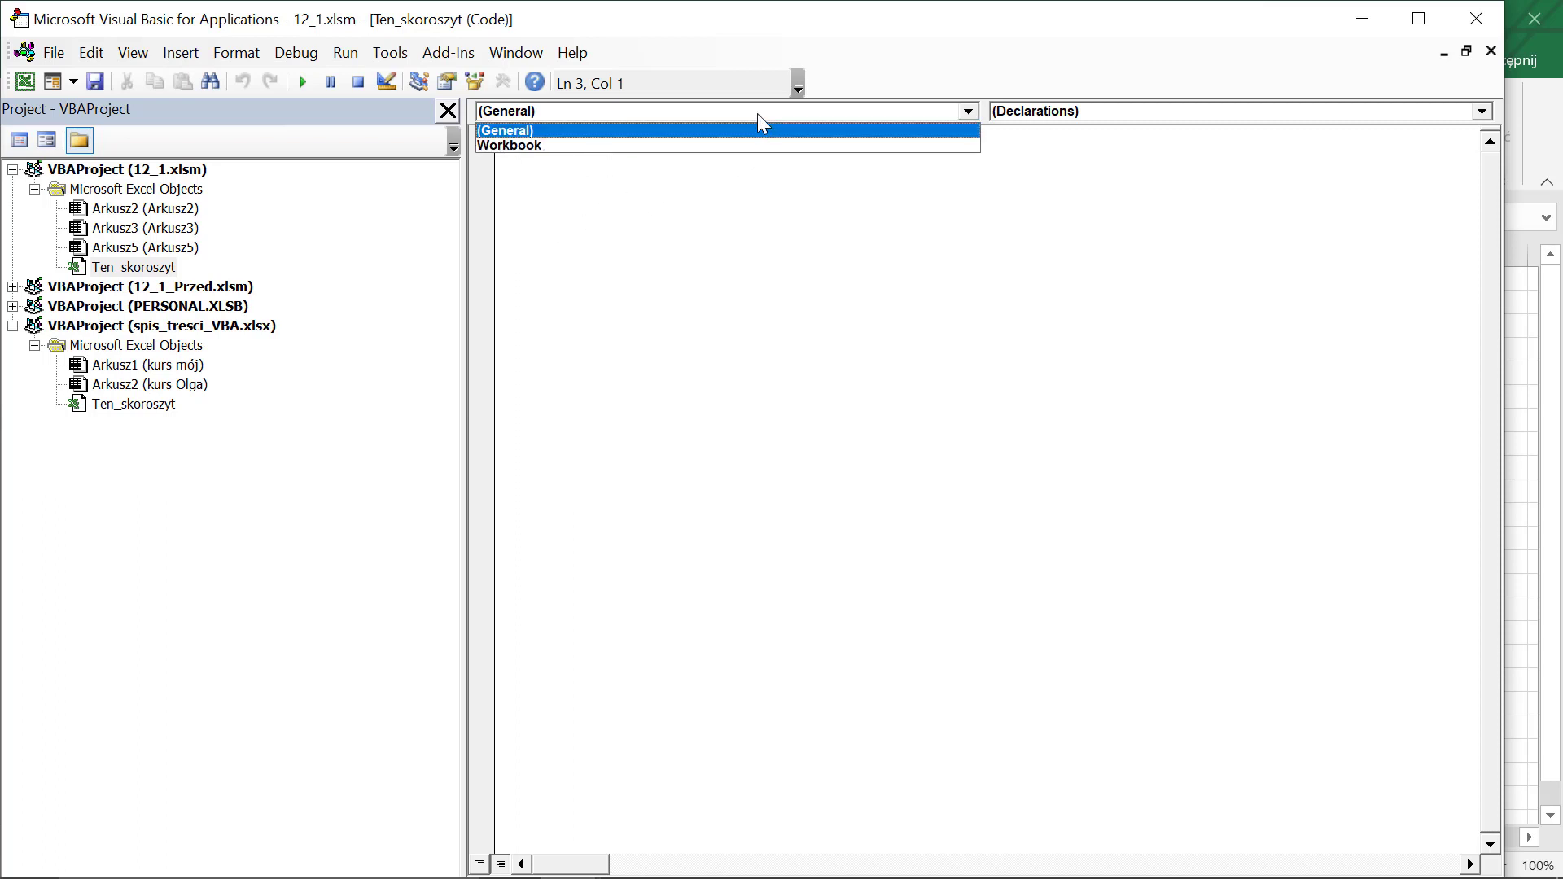
{"action": "left_click", "coordinate": [757, 144]}
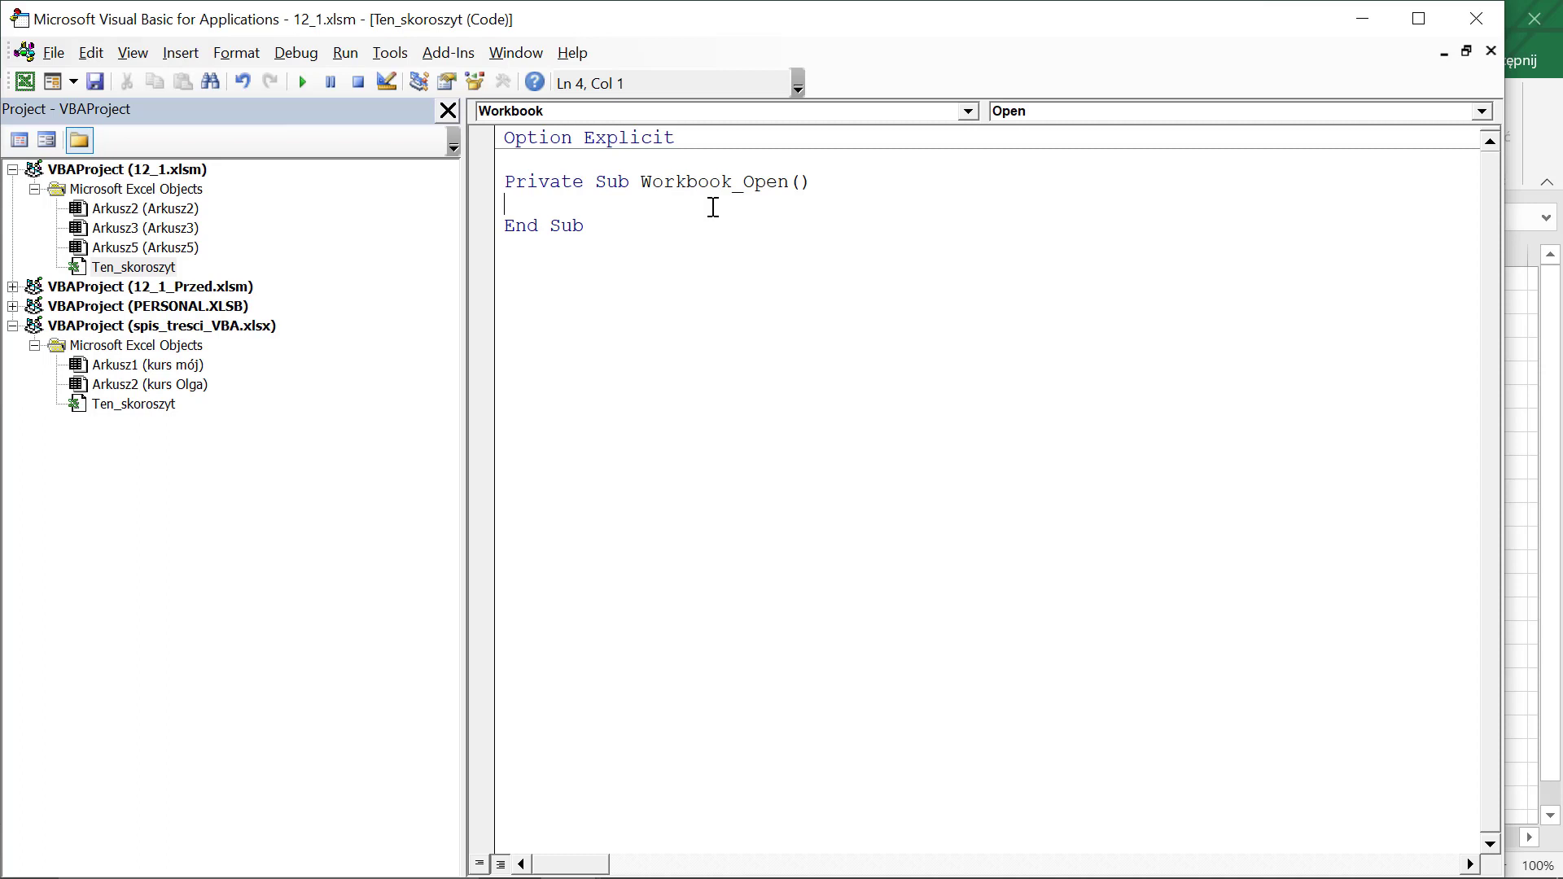
{"action": "type", "text": "Witaj w "}
{"action": "type", "text": "lekcji 12_1"}
{"action": "type", "text": "mrgbox \""}
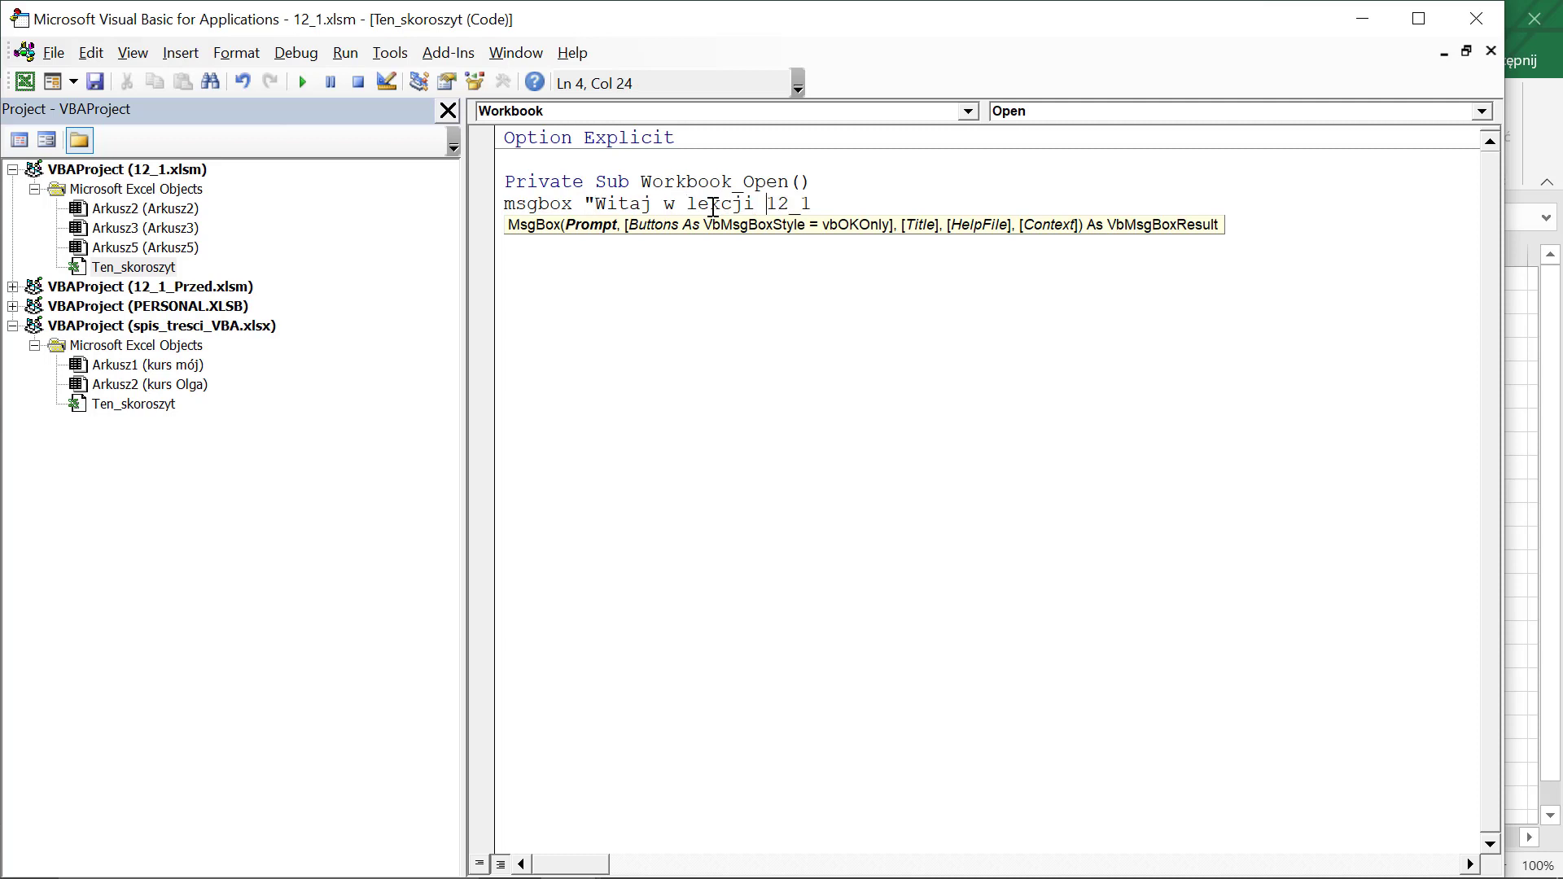
{"action": "key", "text": "End"}
{"action": "type", "text": "\""}
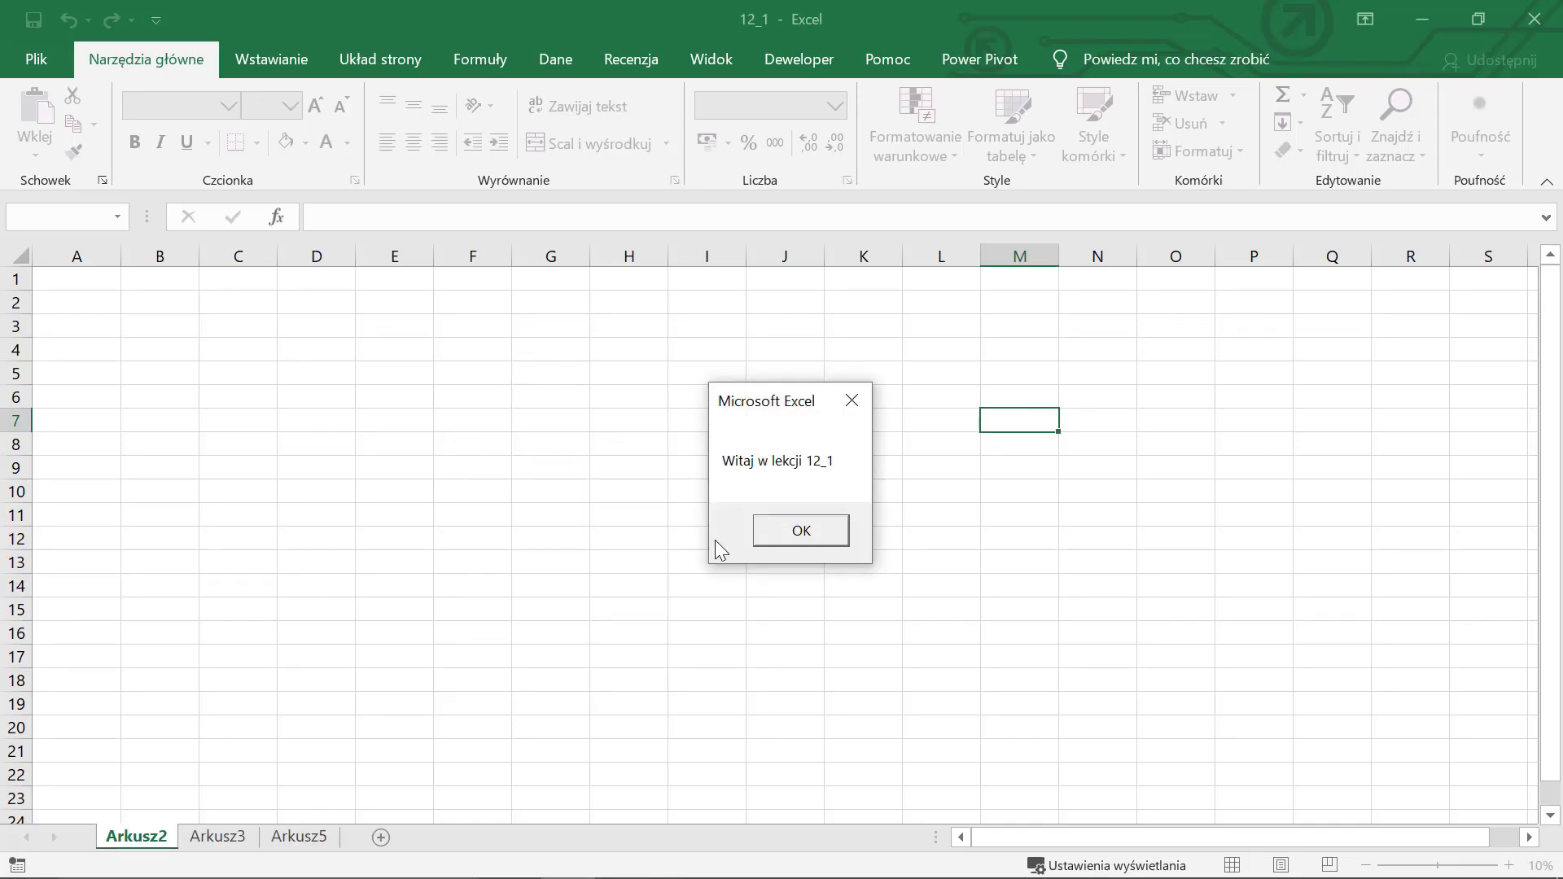
Dismiss the "Witaj w lekcji 12_1" greeting shown on reopening 12_1.xlsm.
{"action": "left_click", "coordinate": [801, 533]}
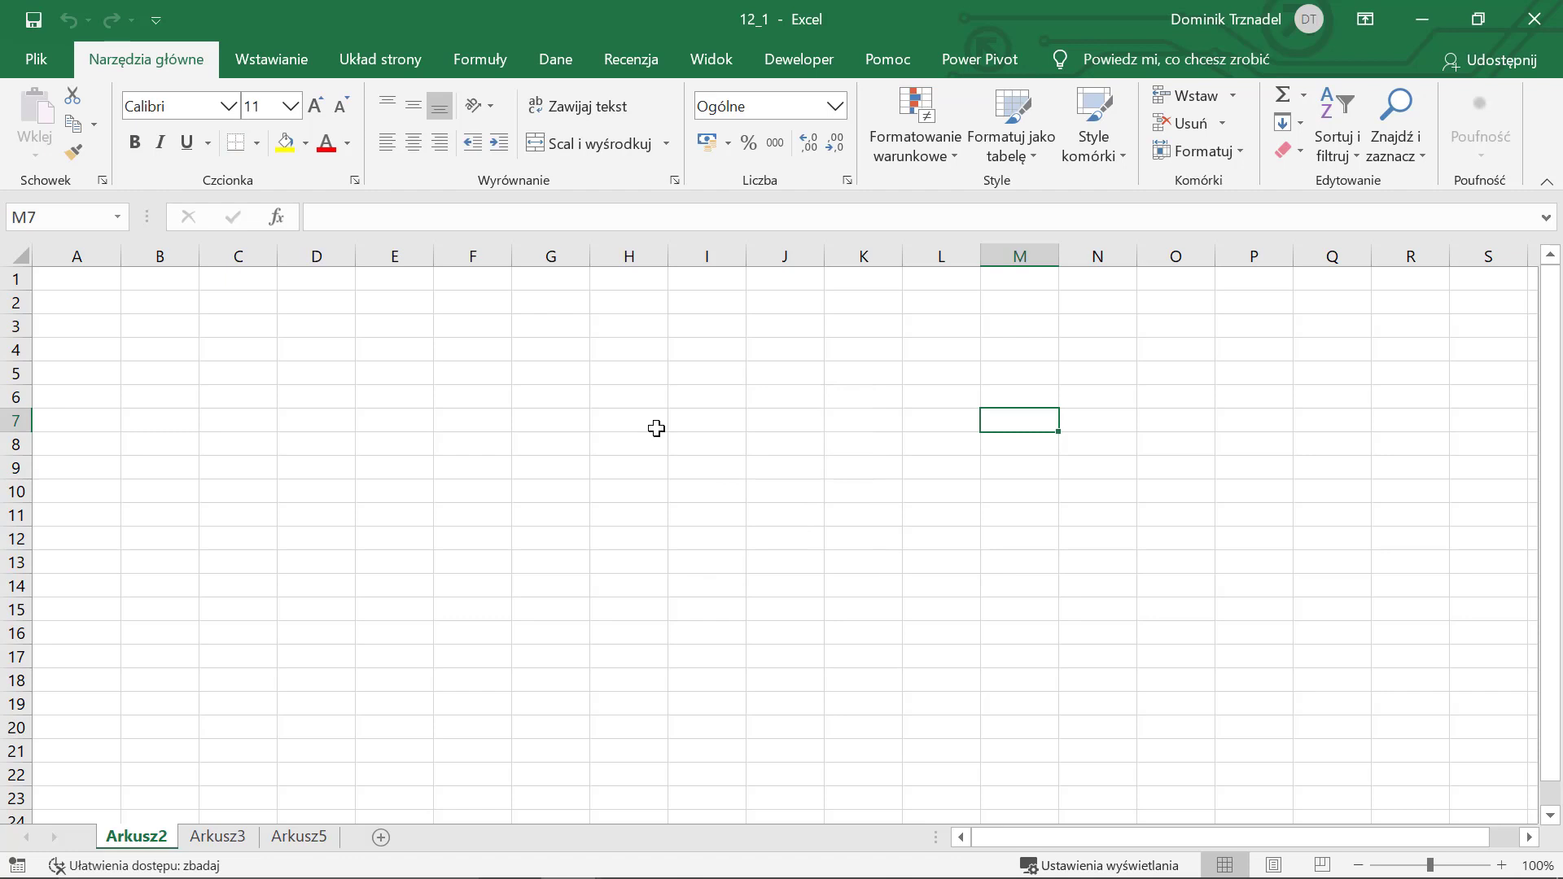
Return to Ten_skoroszyt's code and browse the Workbook events in the procedure dropdown.
{"action": "key", "text": "alt+F11"}
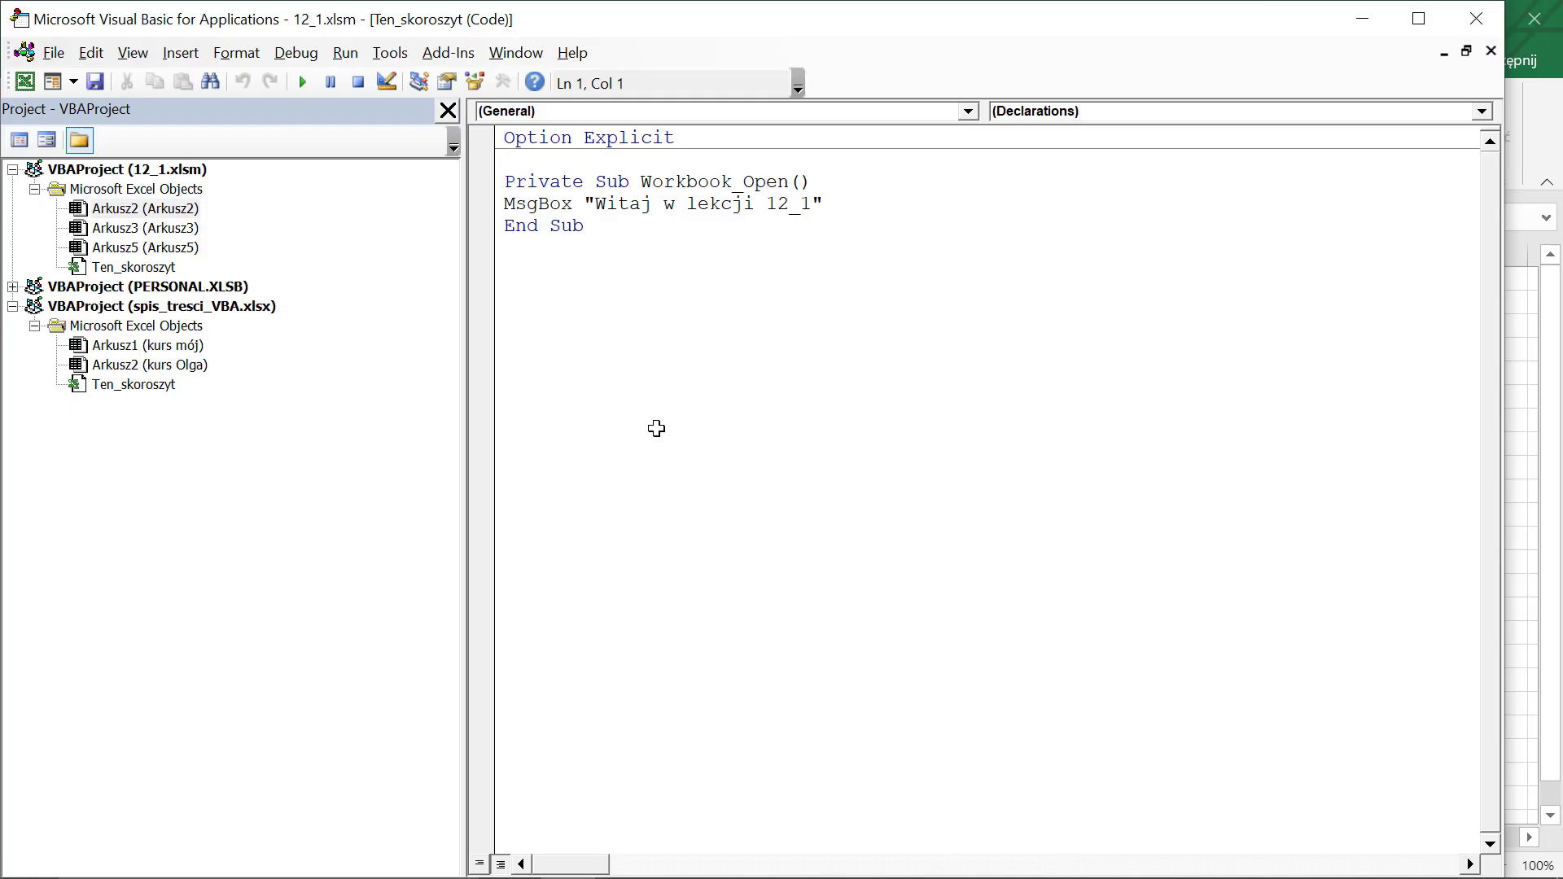
{"action": "left_click", "coordinate": [651, 204]}
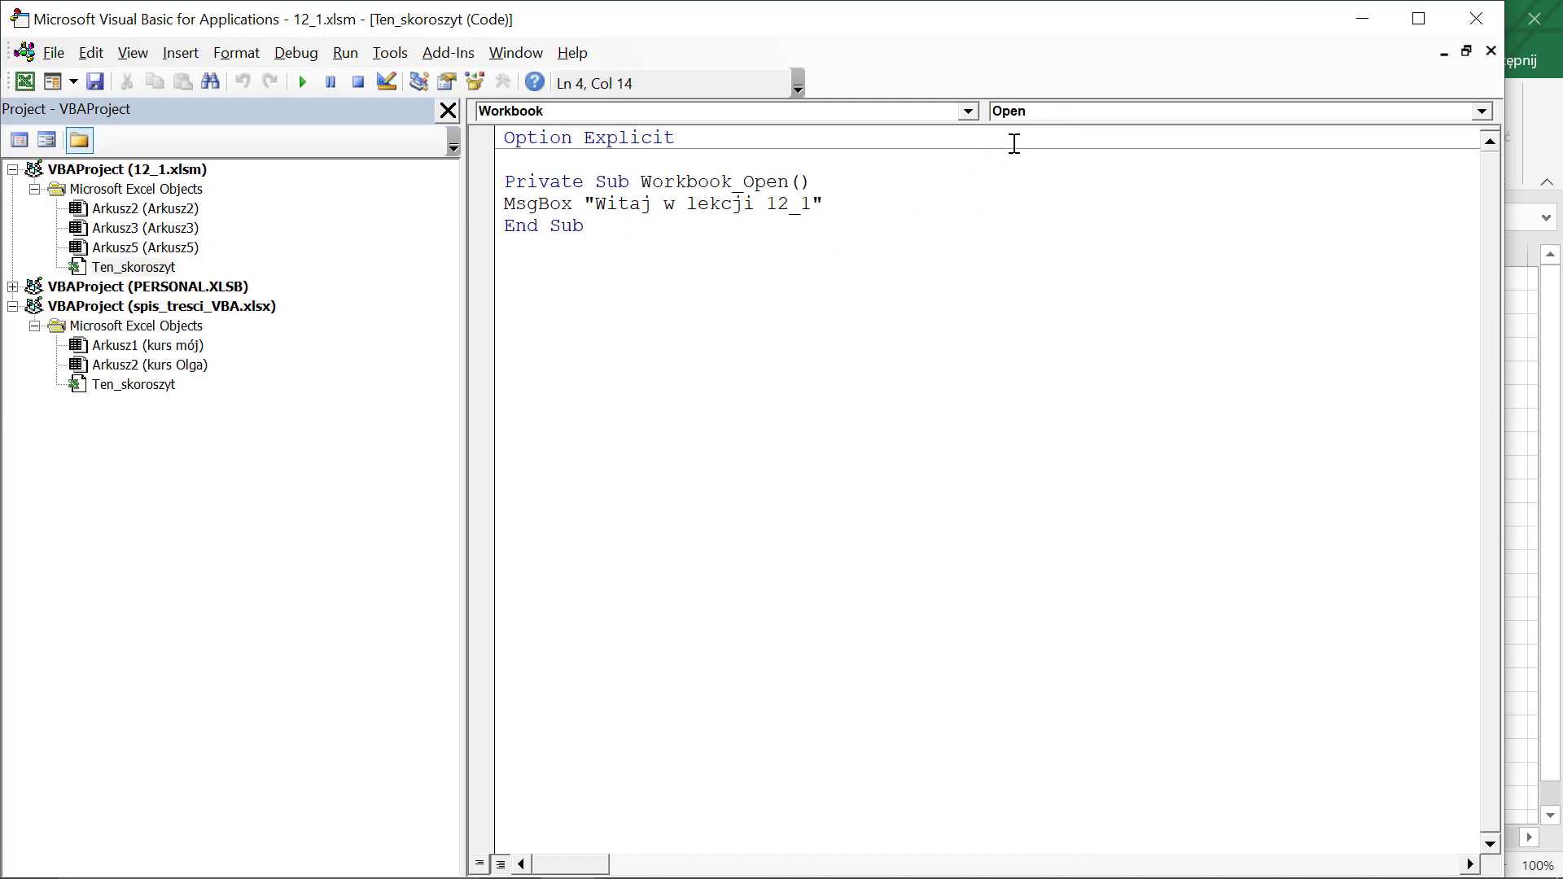
{"action": "left_click", "coordinate": [1062, 112]}
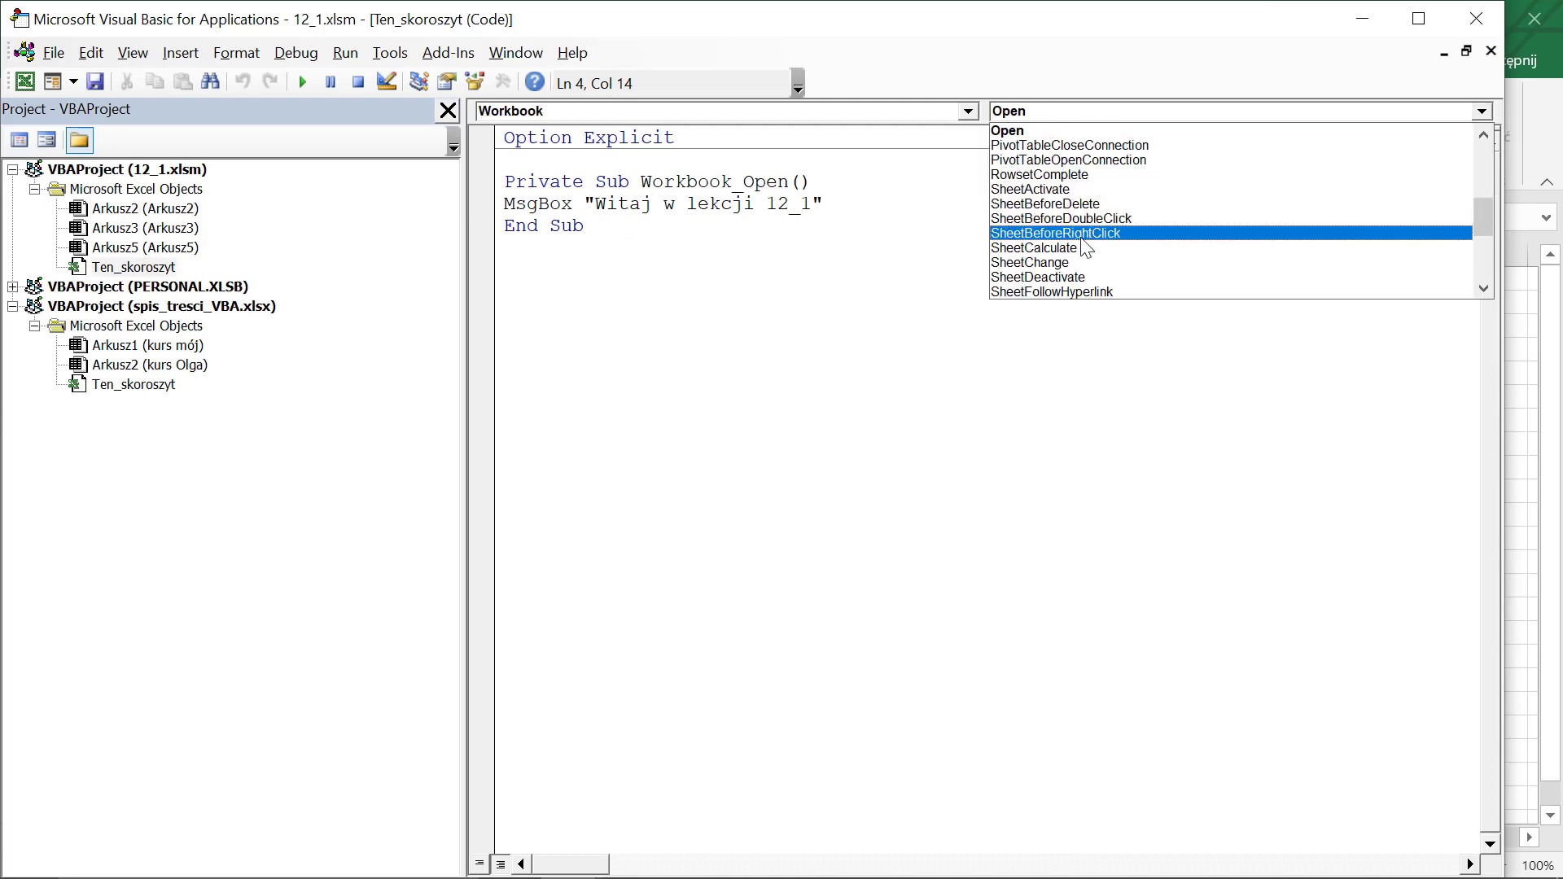
{"action": "scroll", "coordinate": [1073, 232], "scroll_direction": "up", "scroll_amount": 2}
{"action": "scroll", "coordinate": [1079, 236], "scroll_direction": "up", "scroll_amount": 1}
{"action": "scroll", "coordinate": [1085, 244], "scroll_direction": "up", "scroll_amount": 2}
{"action": "scroll", "coordinate": [1085, 245], "scroll_direction": "up", "scroll_amount": 1}
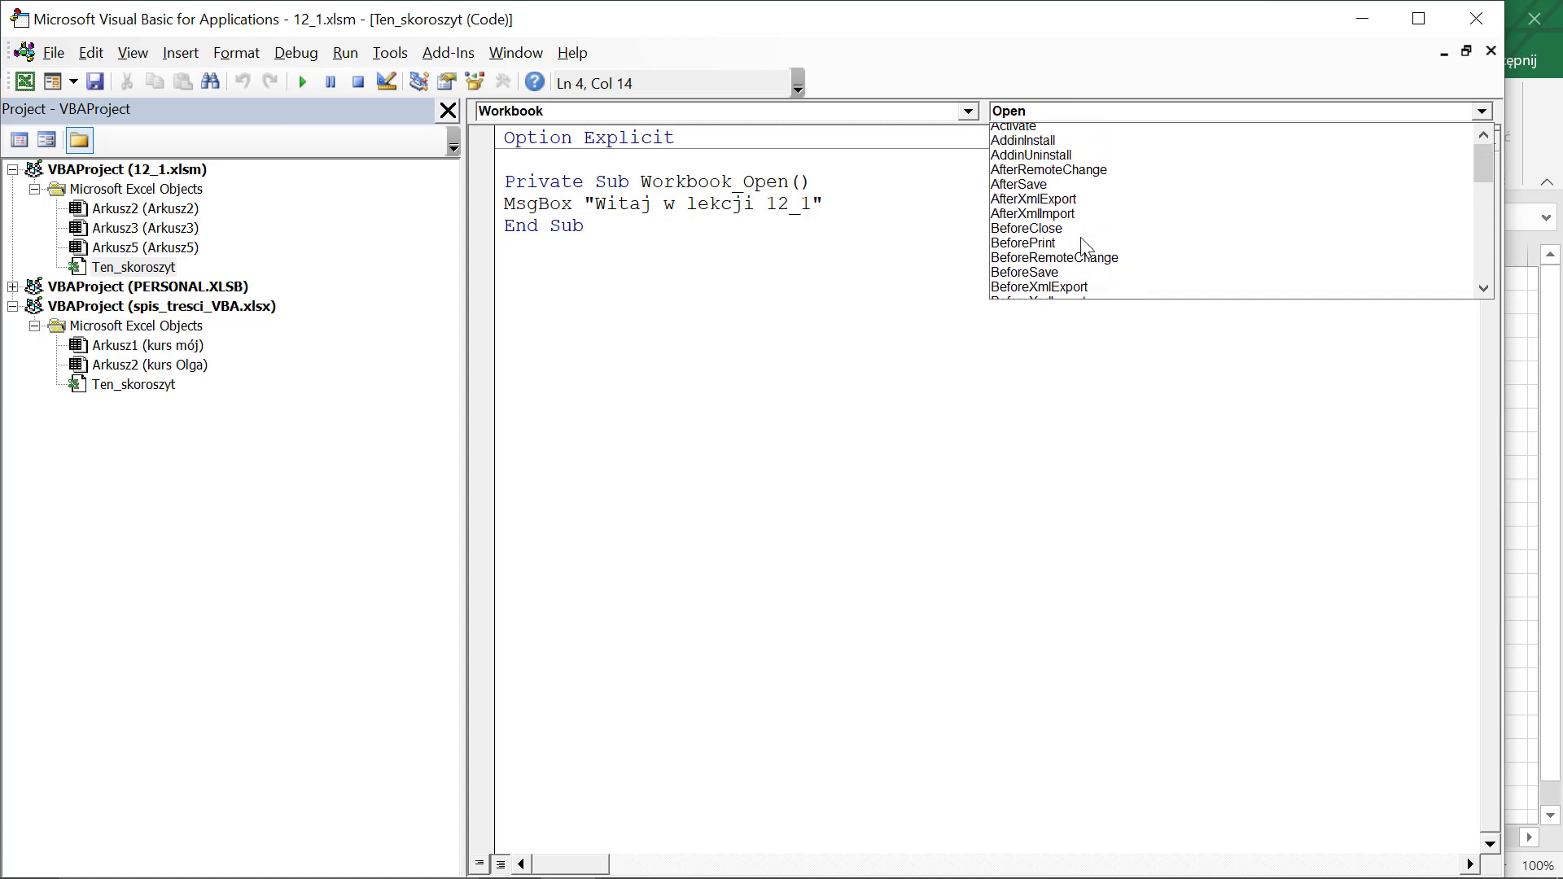
{"action": "scroll", "coordinate": [1085, 246], "scroll_direction": "down", "scroll_amount": 1}
{"action": "scroll", "coordinate": [1087, 248], "scroll_direction": "down", "scroll_amount": 2}
{"action": "scroll", "coordinate": [1091, 257], "scroll_direction": "down", "scroll_amount": 3}
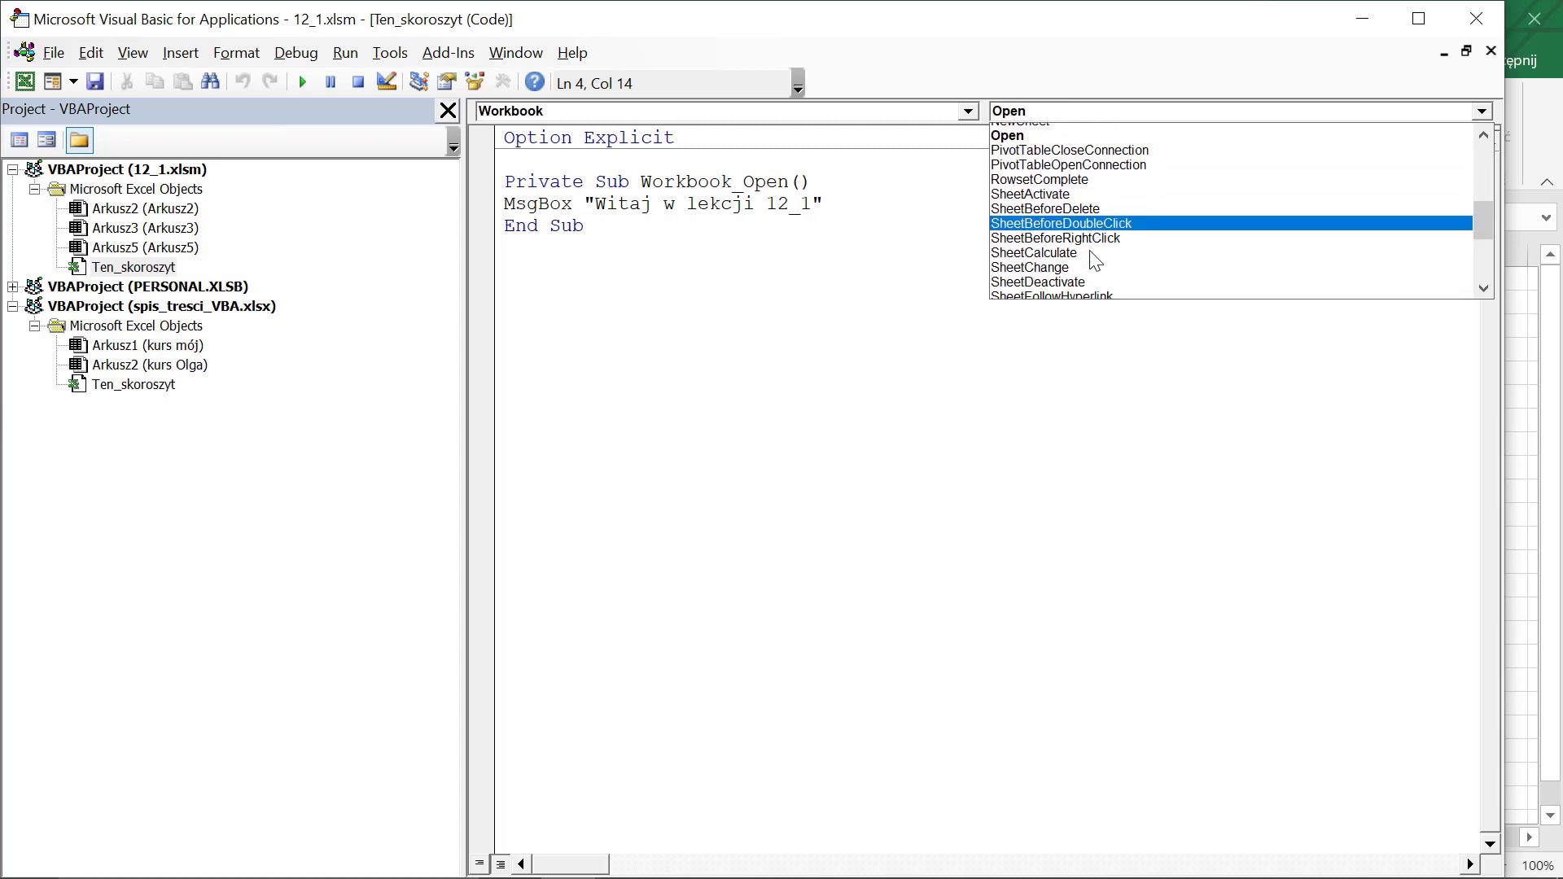
{"action": "scroll", "coordinate": [1093, 259], "scroll_direction": "down", "scroll_amount": 2}
{"action": "scroll", "coordinate": [1094, 260], "scroll_direction": "down", "scroll_amount": 2}
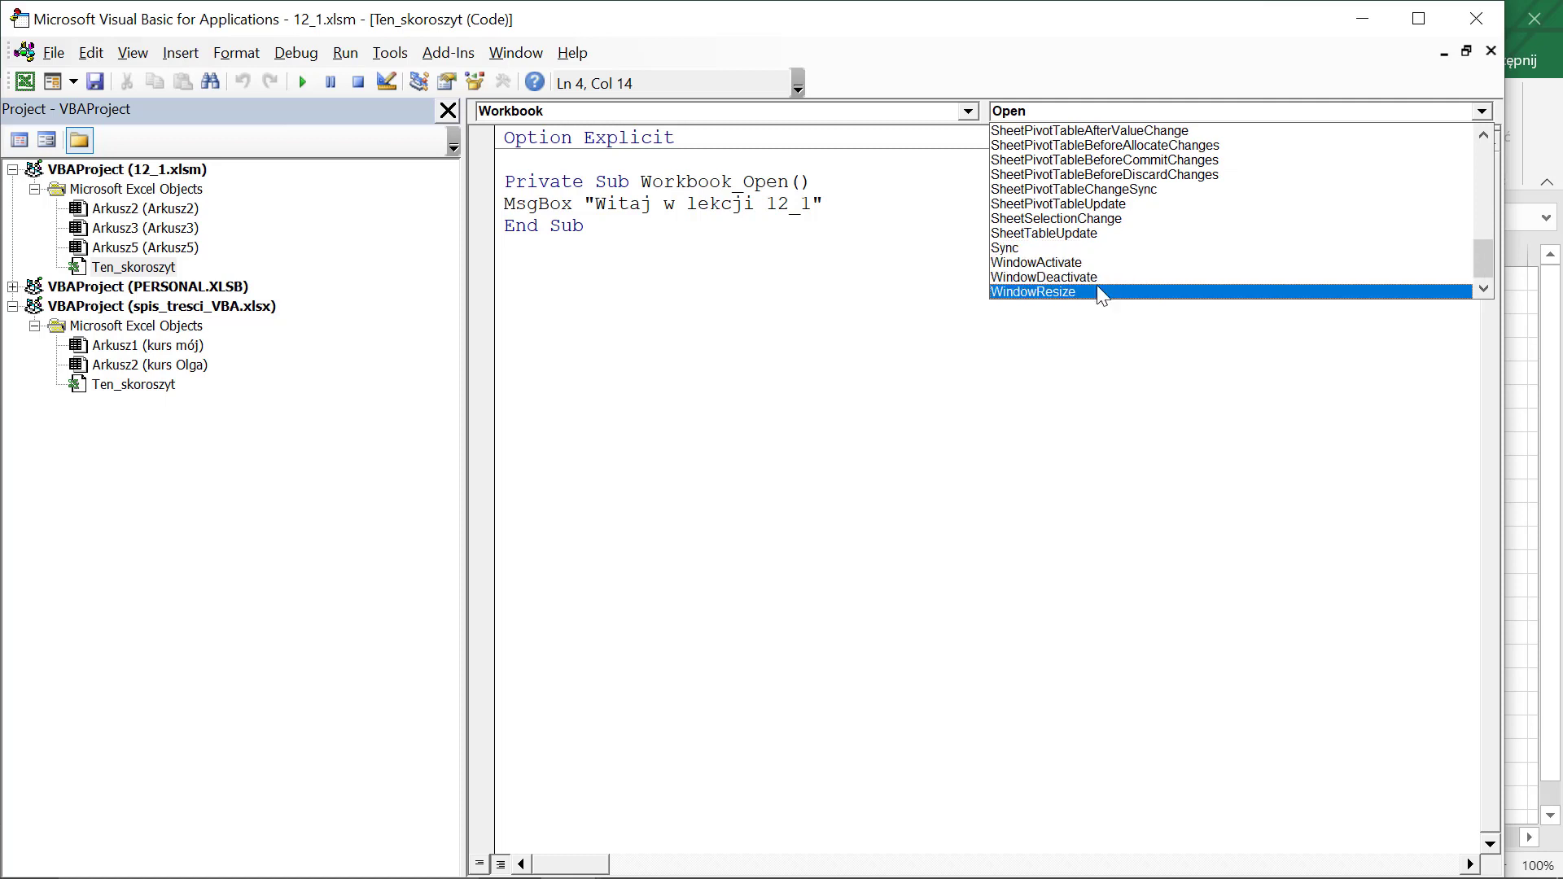
{"action": "scroll", "coordinate": [1103, 280], "scroll_direction": "up", "scroll_amount": 3}
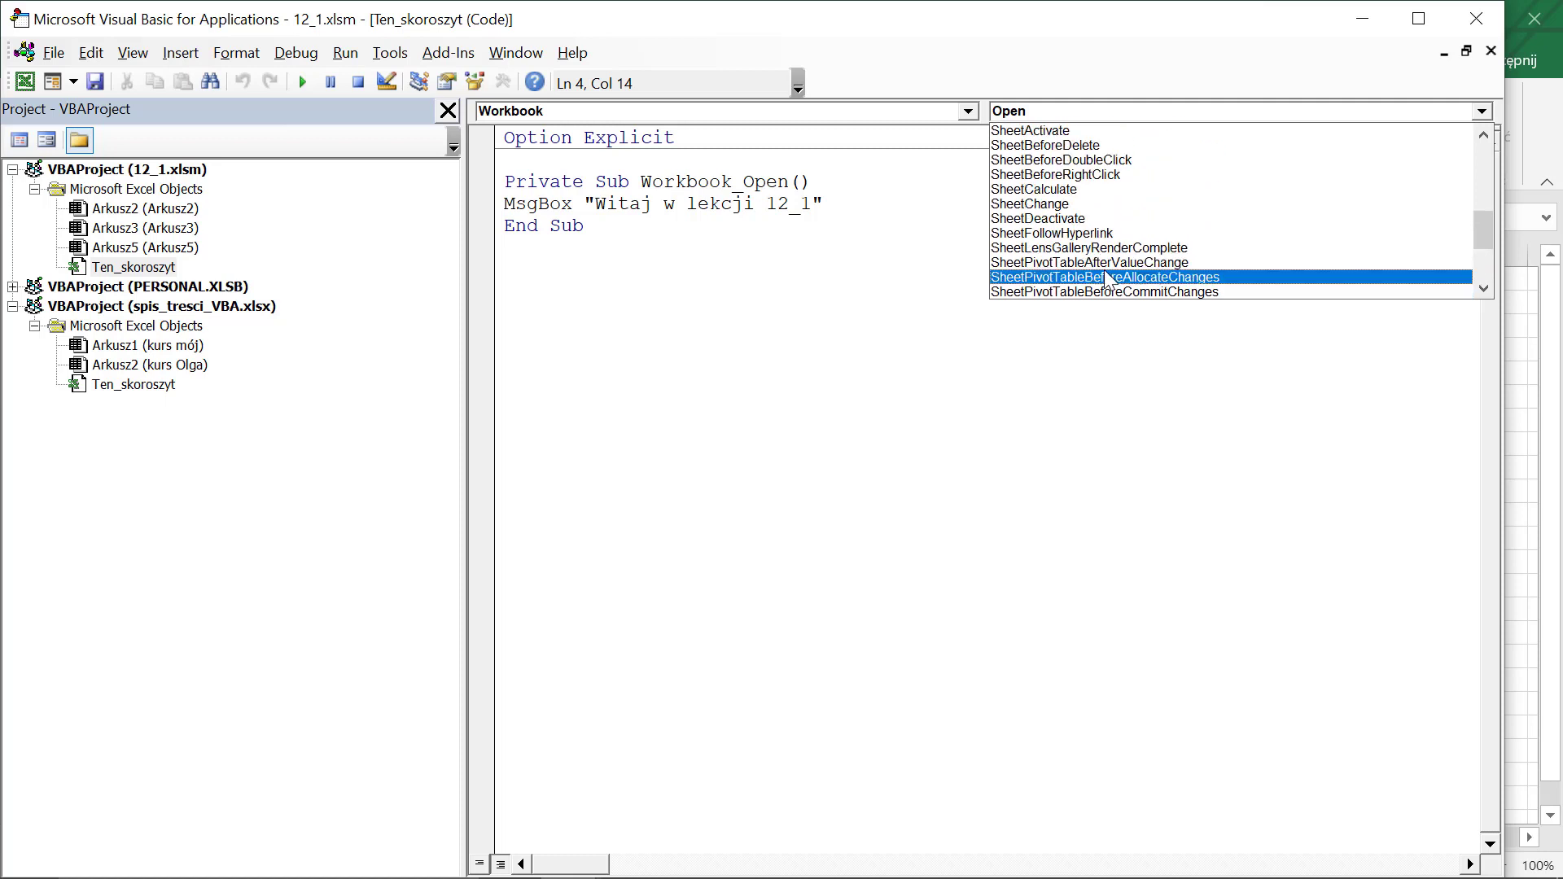
{"action": "scroll", "coordinate": [1105, 277], "scroll_direction": "down", "scroll_amount": 3}
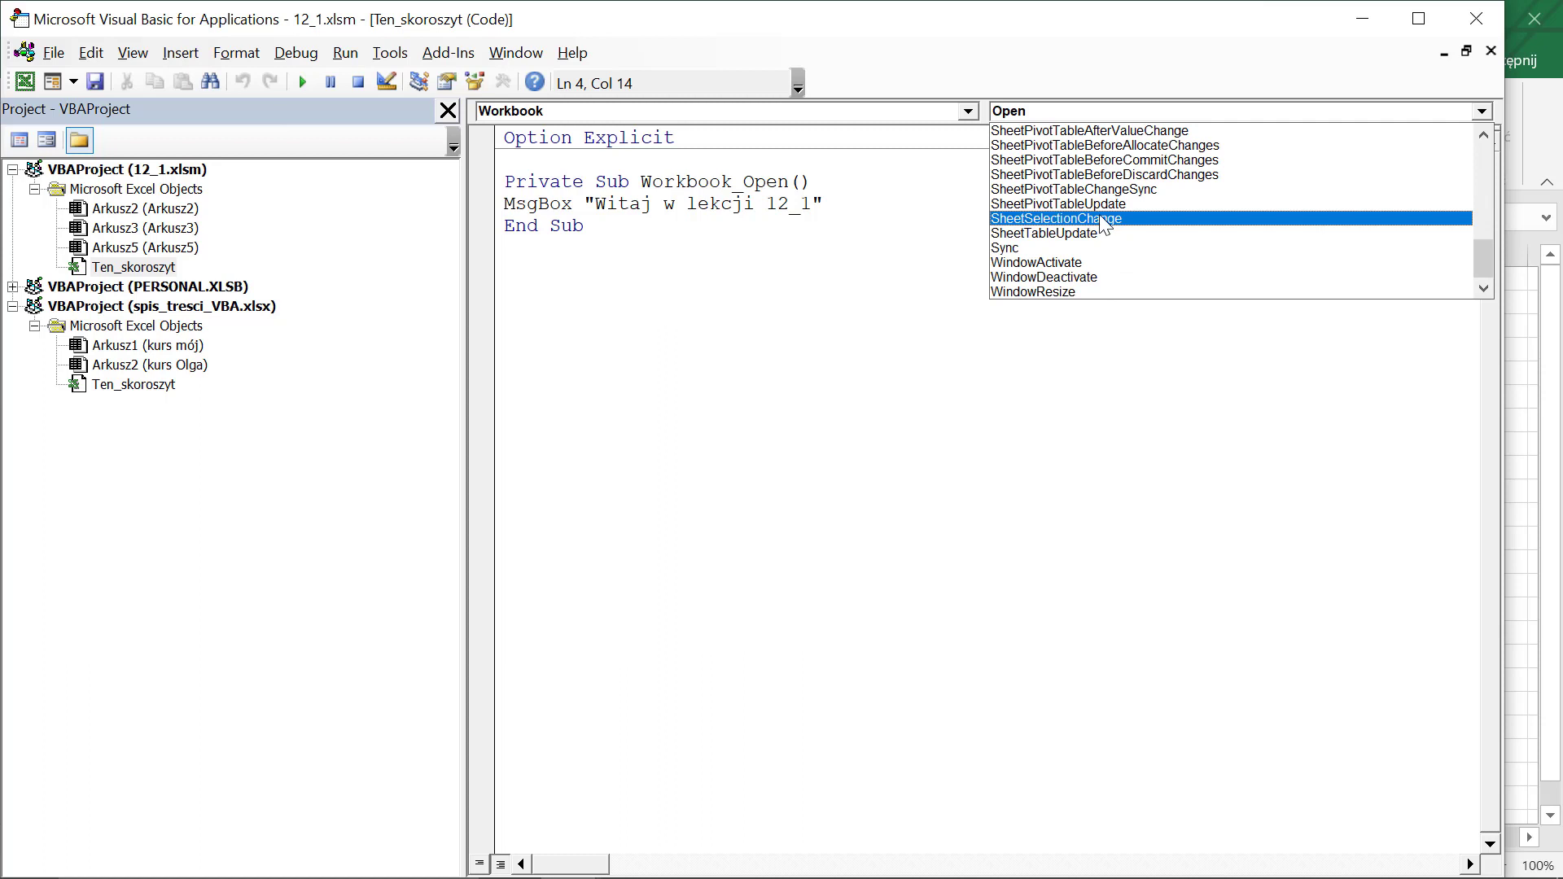
{"action": "scroll", "coordinate": [1102, 228], "scroll_direction": "up", "scroll_amount": 1}
{"action": "scroll", "coordinate": [1103, 245], "scroll_direction": "up", "scroll_amount": 5}
{"action": "scroll", "coordinate": [1103, 257], "scroll_direction": "up", "scroll_amount": 1}
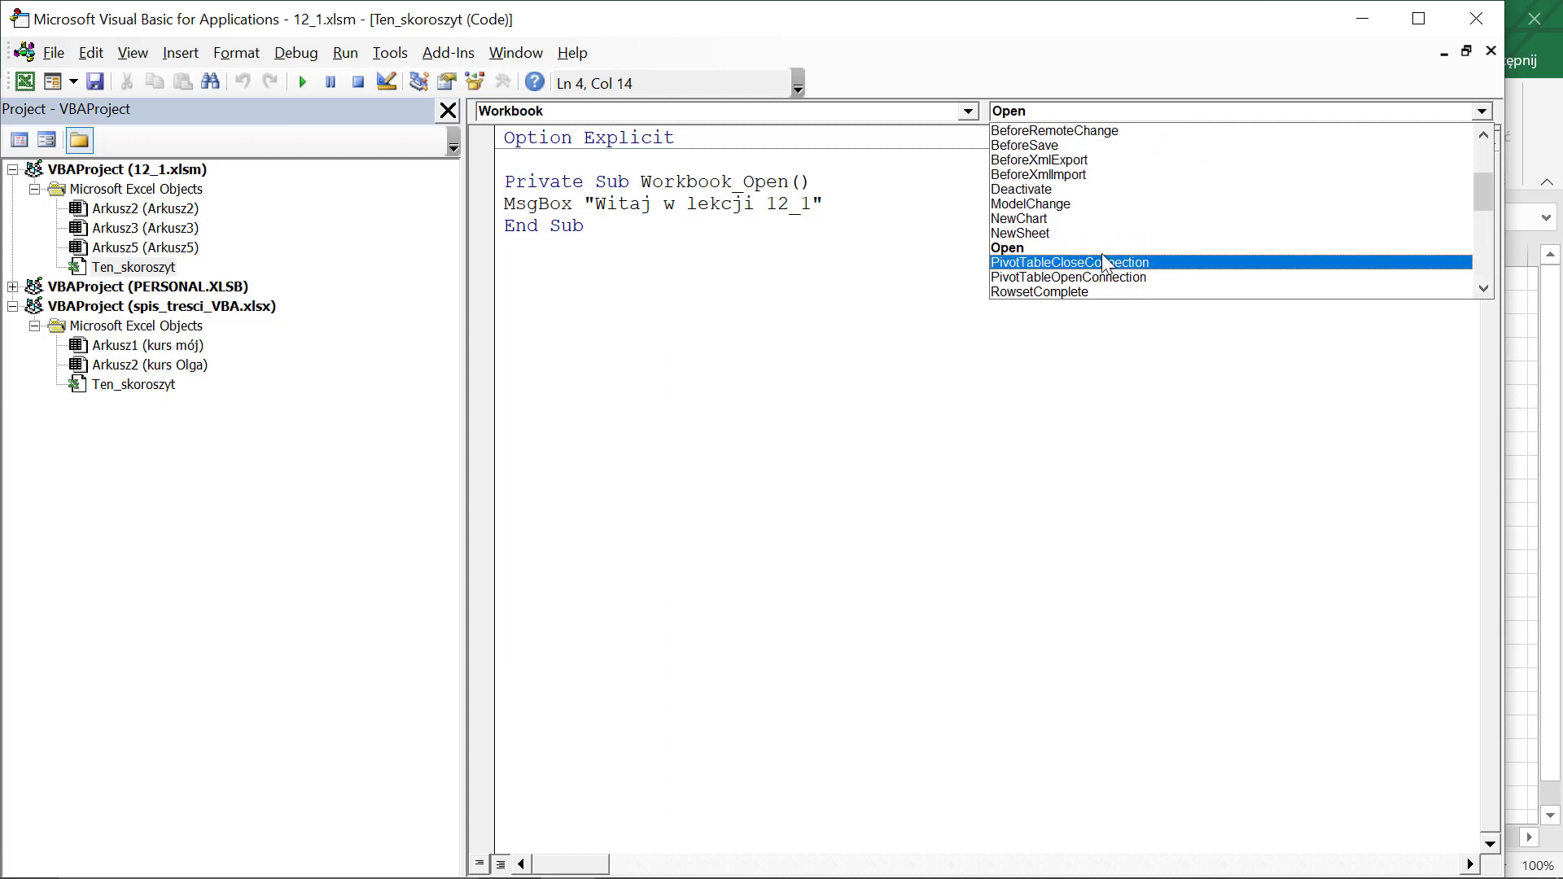
{"action": "scroll", "coordinate": [1087, 236], "scroll_direction": "up", "scroll_amount": 1}
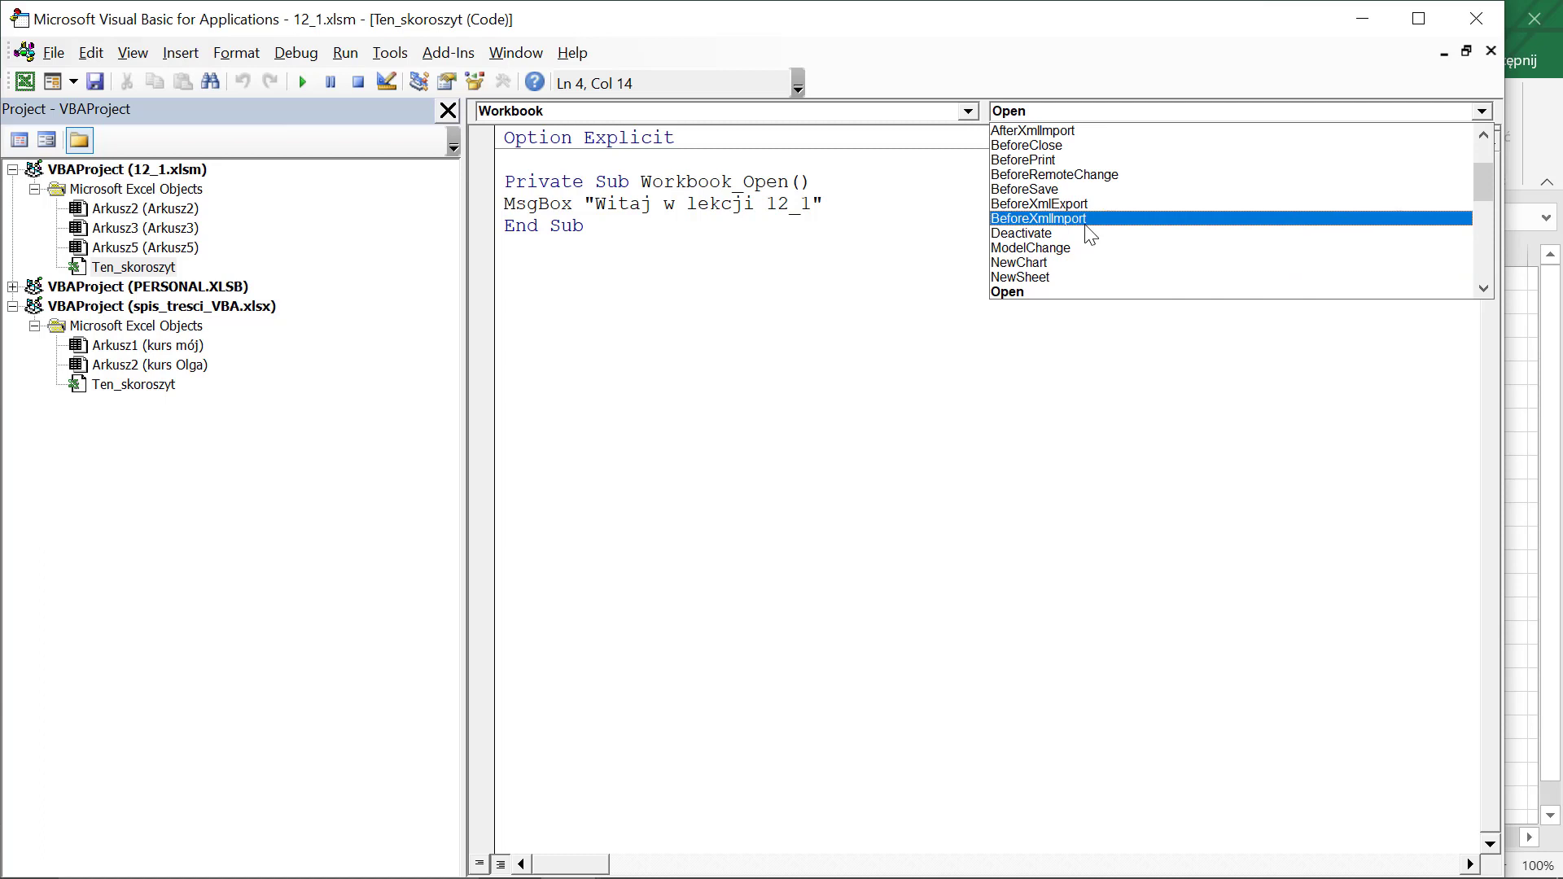
{"action": "scroll", "coordinate": [1072, 257], "scroll_direction": "up", "scroll_amount": 2}
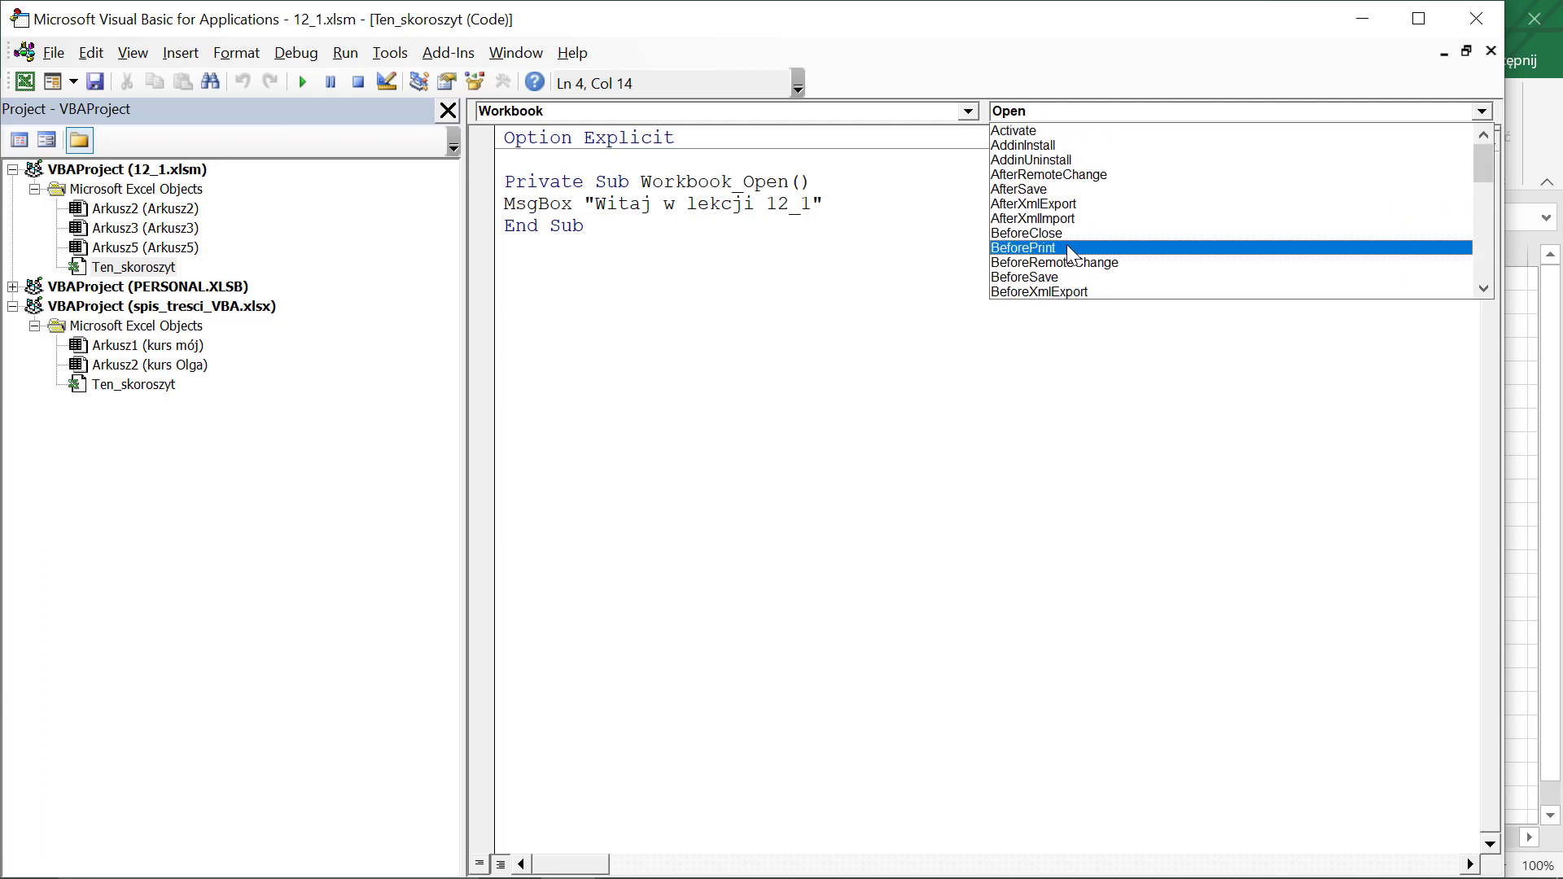
{"action": "scroll", "coordinate": [1066, 244], "scroll_direction": "down", "scroll_amount": 1}
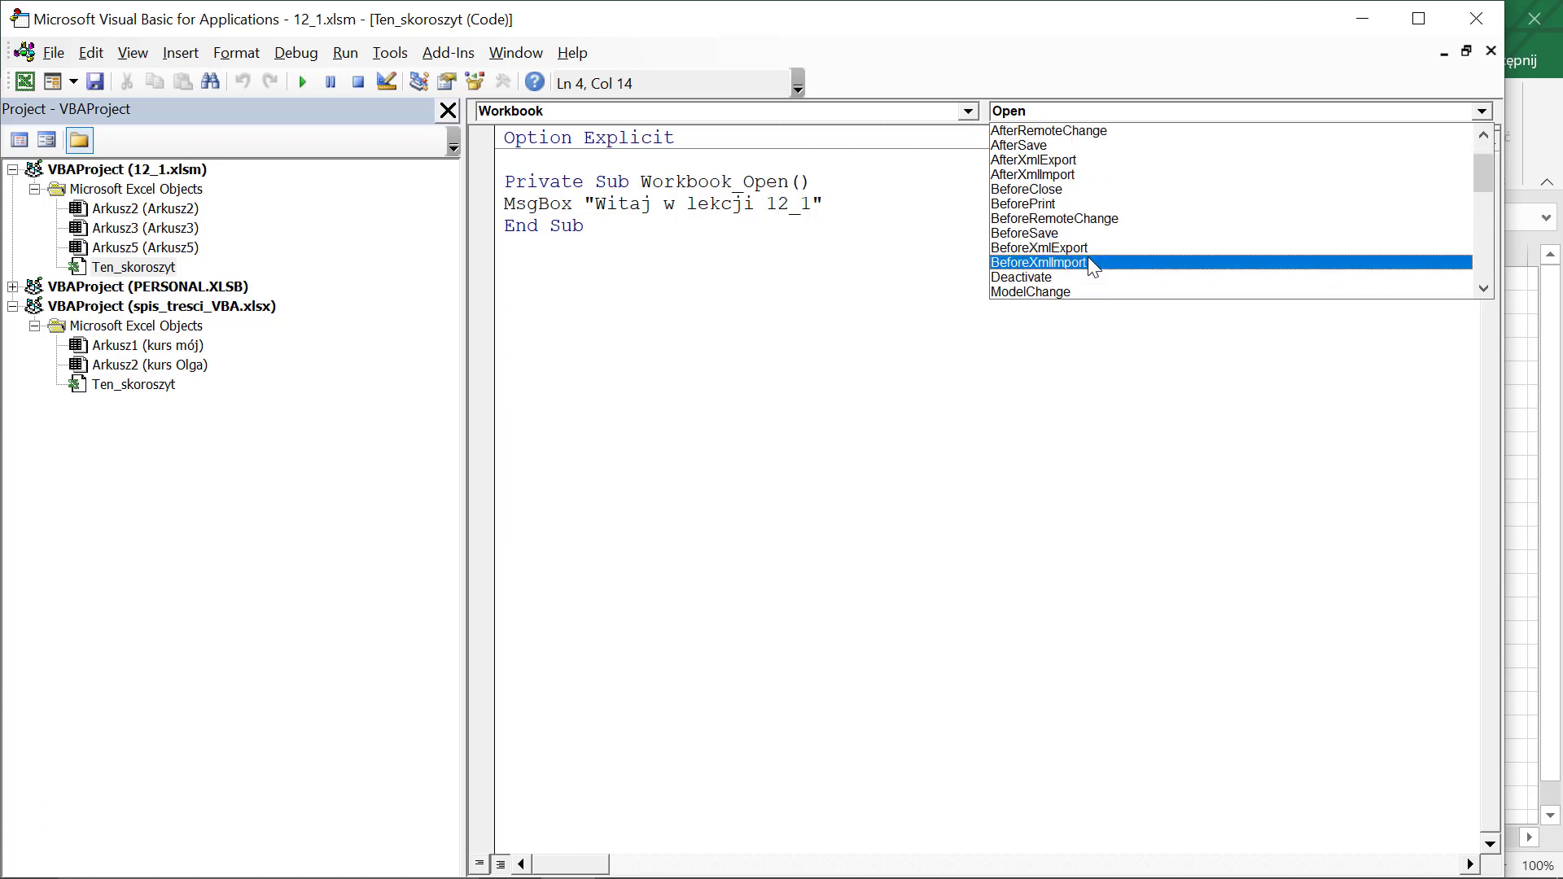
Add a Workbook_BeforeClose procedure running ActiveWorkbook.Save and fix the 'acriveworkbook' typo.
{"action": "left_click", "coordinate": [1076, 186]}
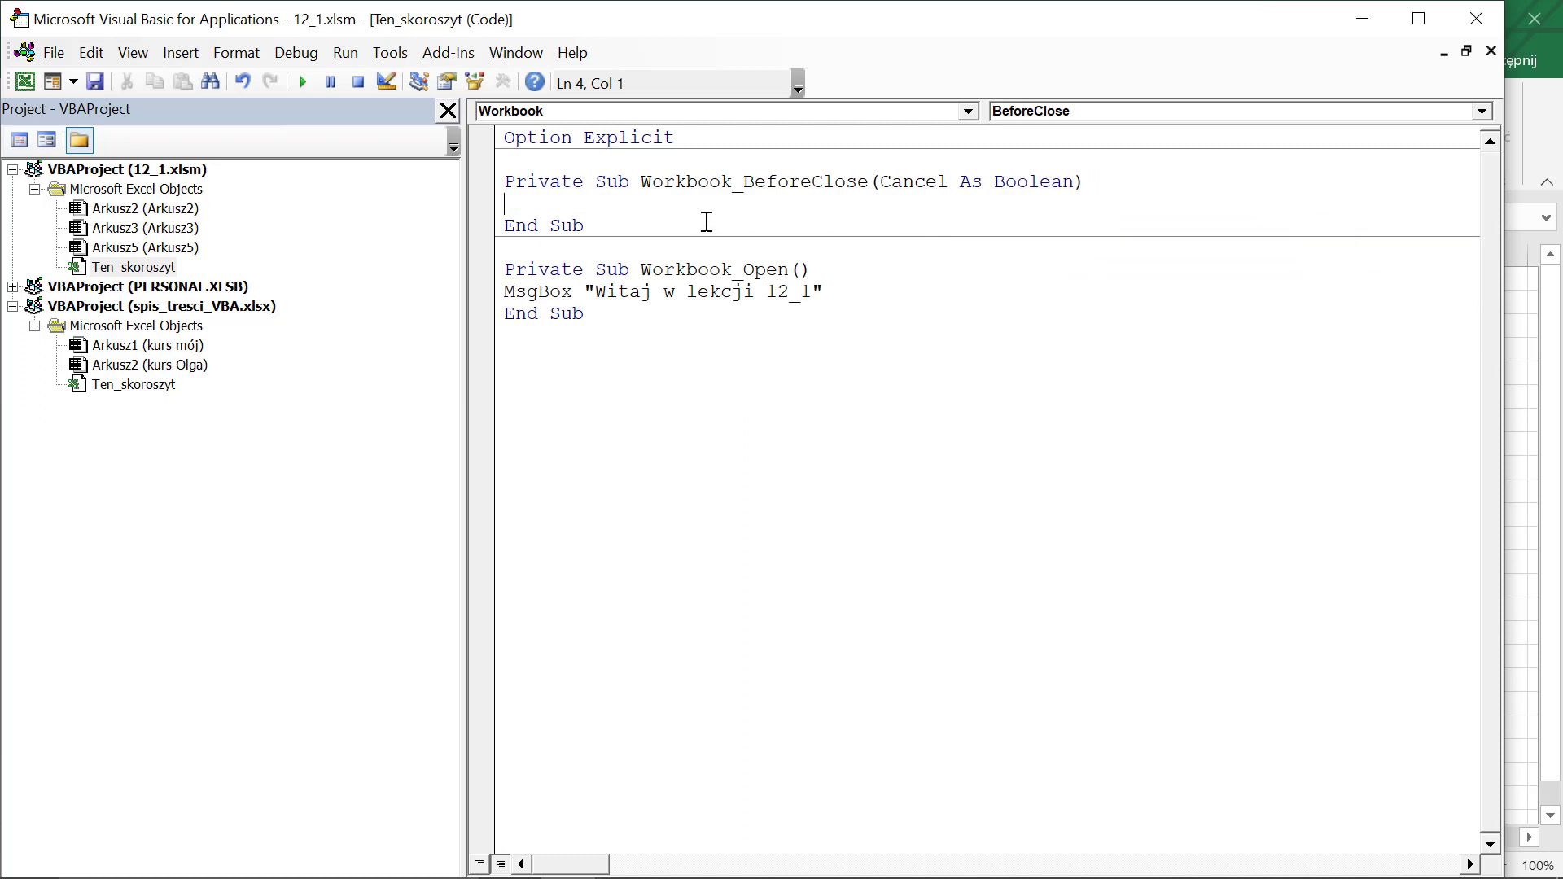
{"action": "type", "text": "acriveworkbook.sa"}
{"action": "key", "text": "Tab"}
{"action": "left_click", "coordinate": [538, 203]}
{"action": "key", "text": "BackSpace"}
{"action": "type", "text": "tiveWorkbook.Save"}
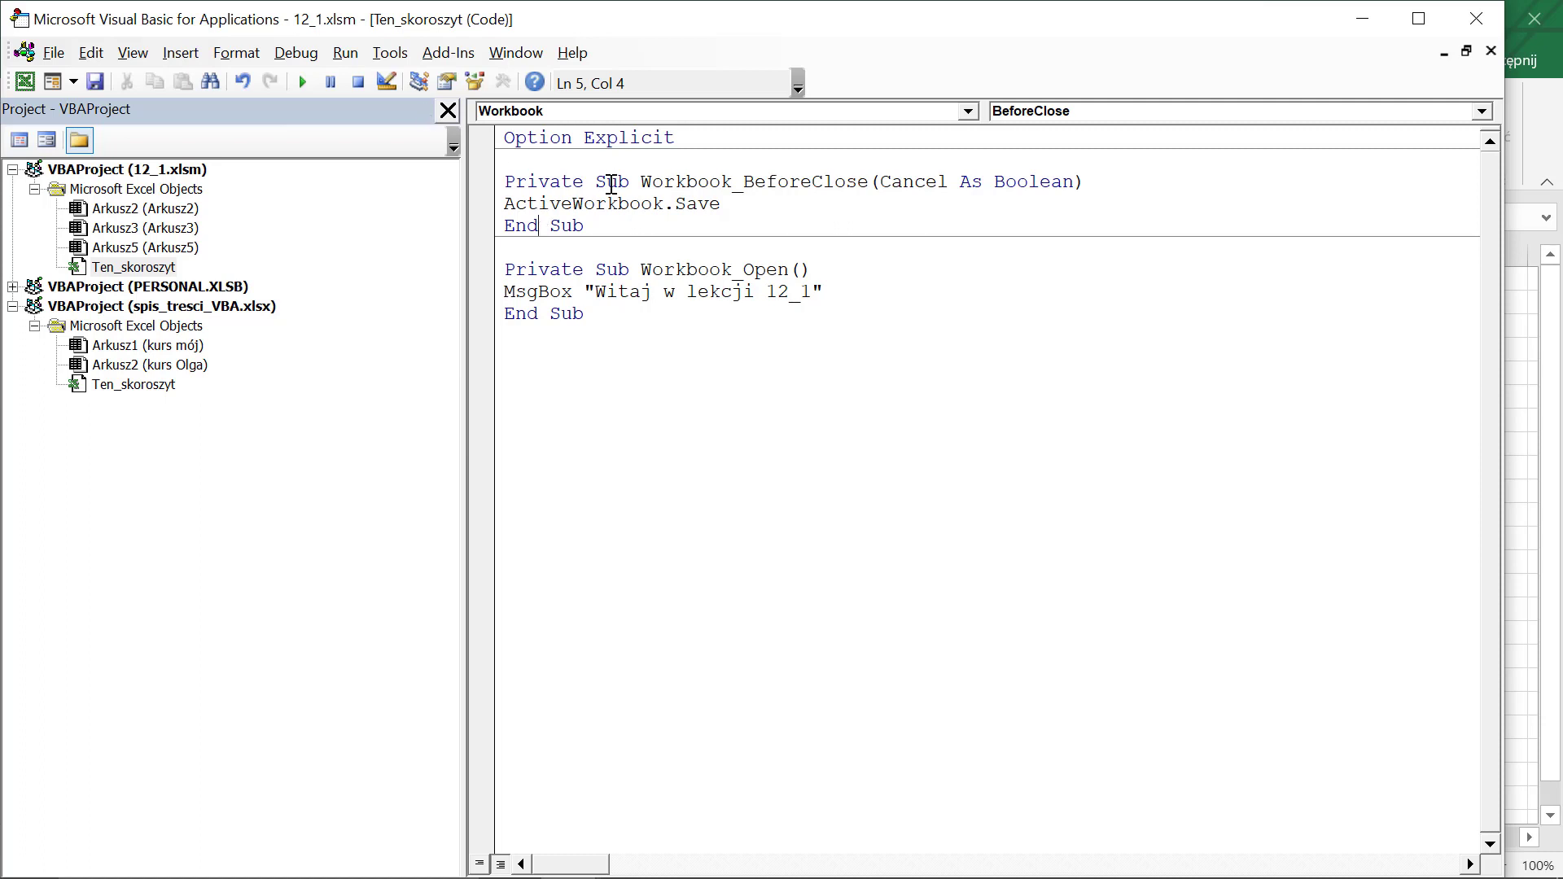
{"action": "left_click", "coordinate": [641, 205]}
Give Arkusz3 a Worksheet_SelectionChange macro setting Selection.Interior.Color = vbYellow.
{"action": "left_click", "coordinate": [1491, 50]}
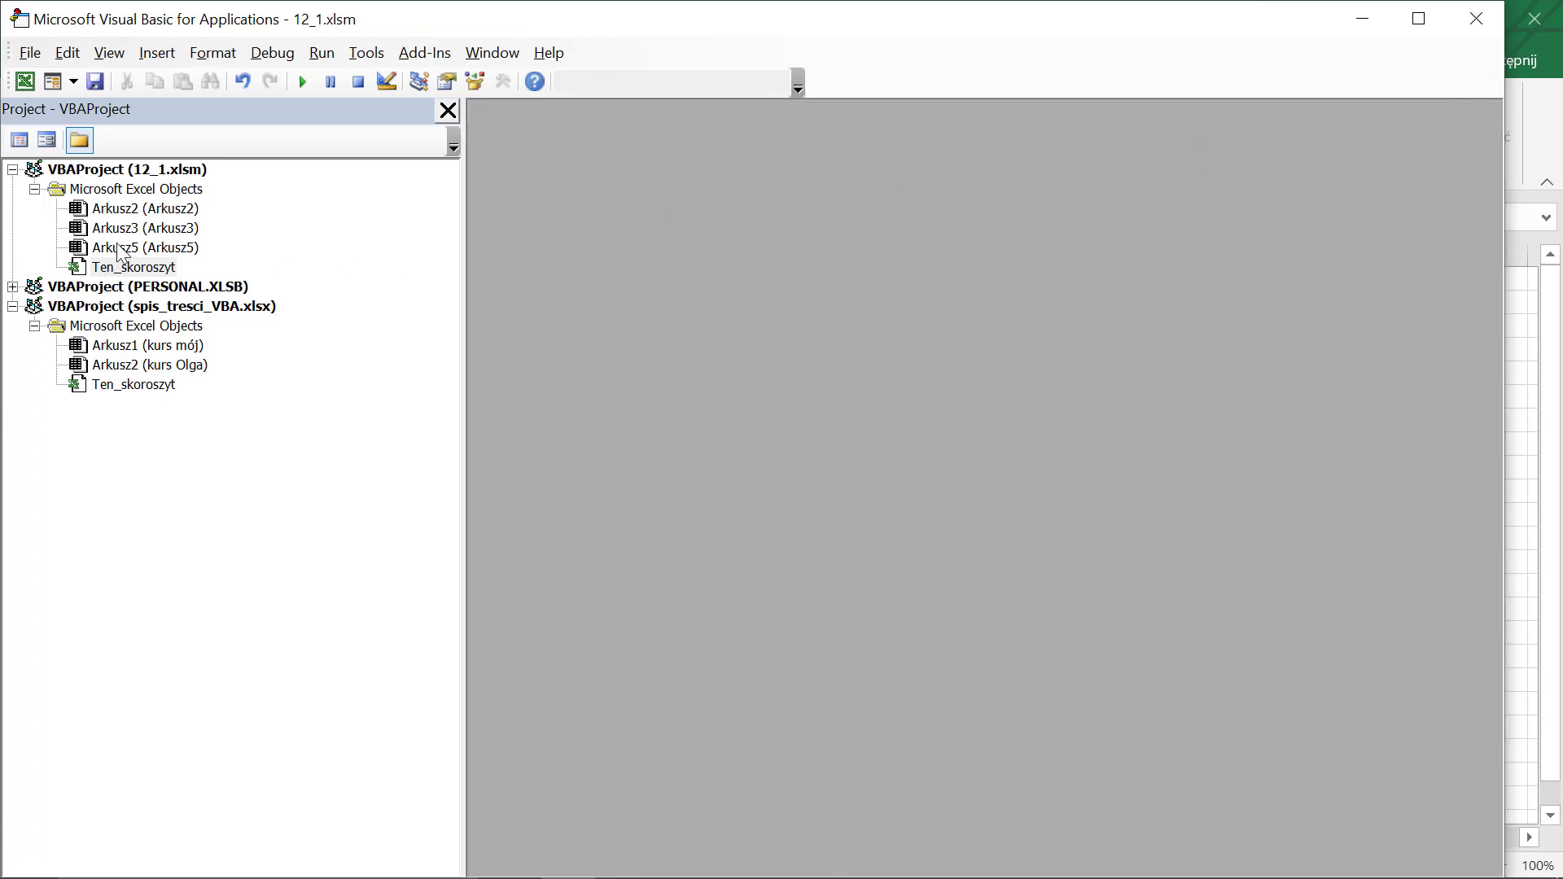
{"action": "double_click", "coordinate": [141, 230]}
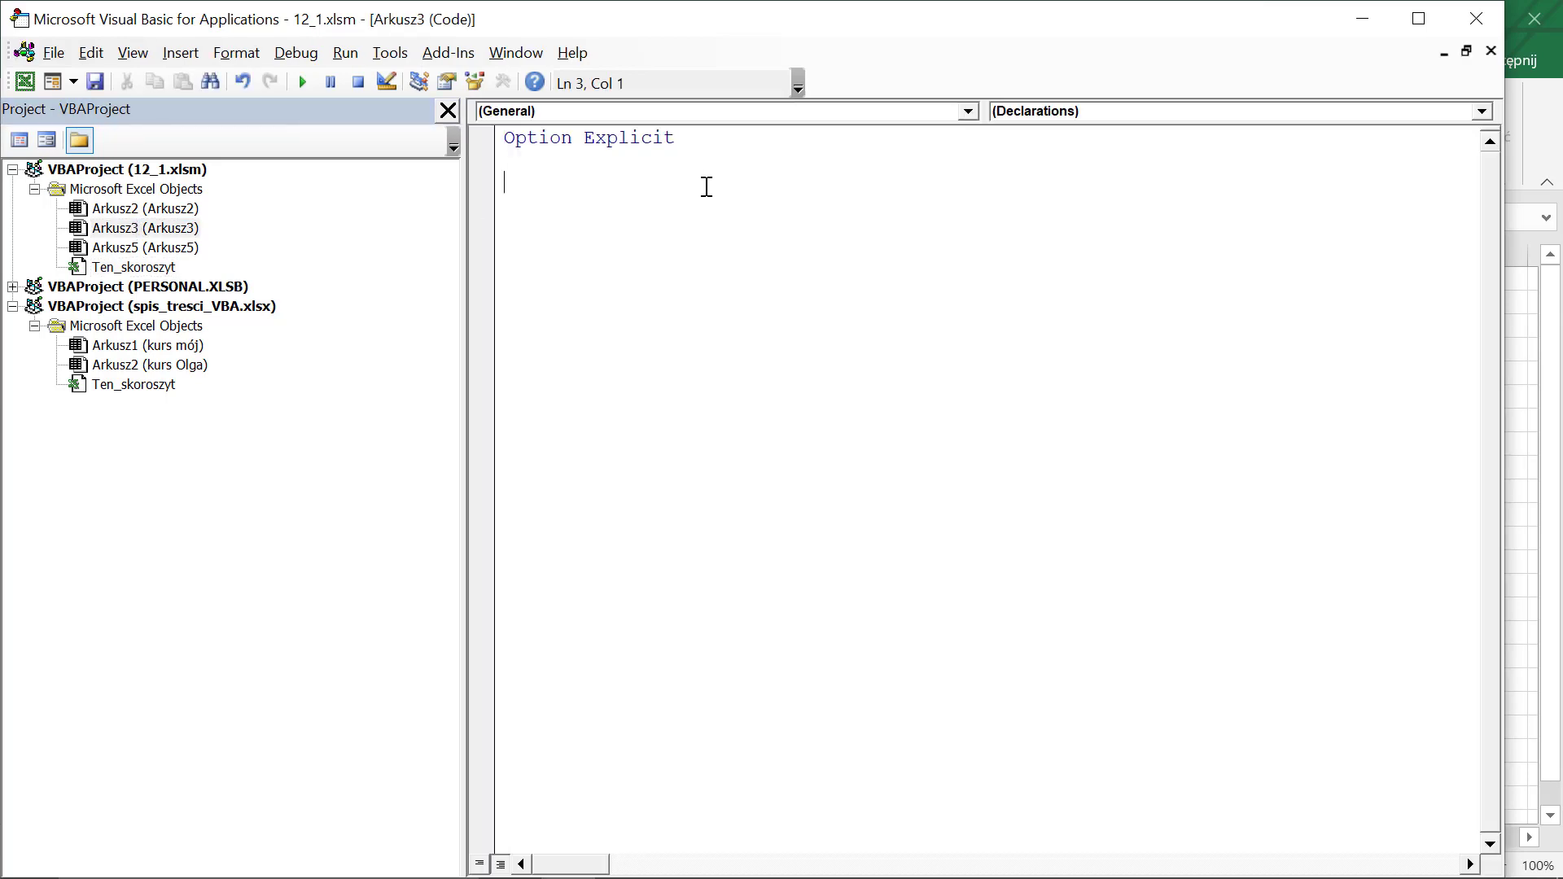
{"action": "left_click", "coordinate": [867, 112]}
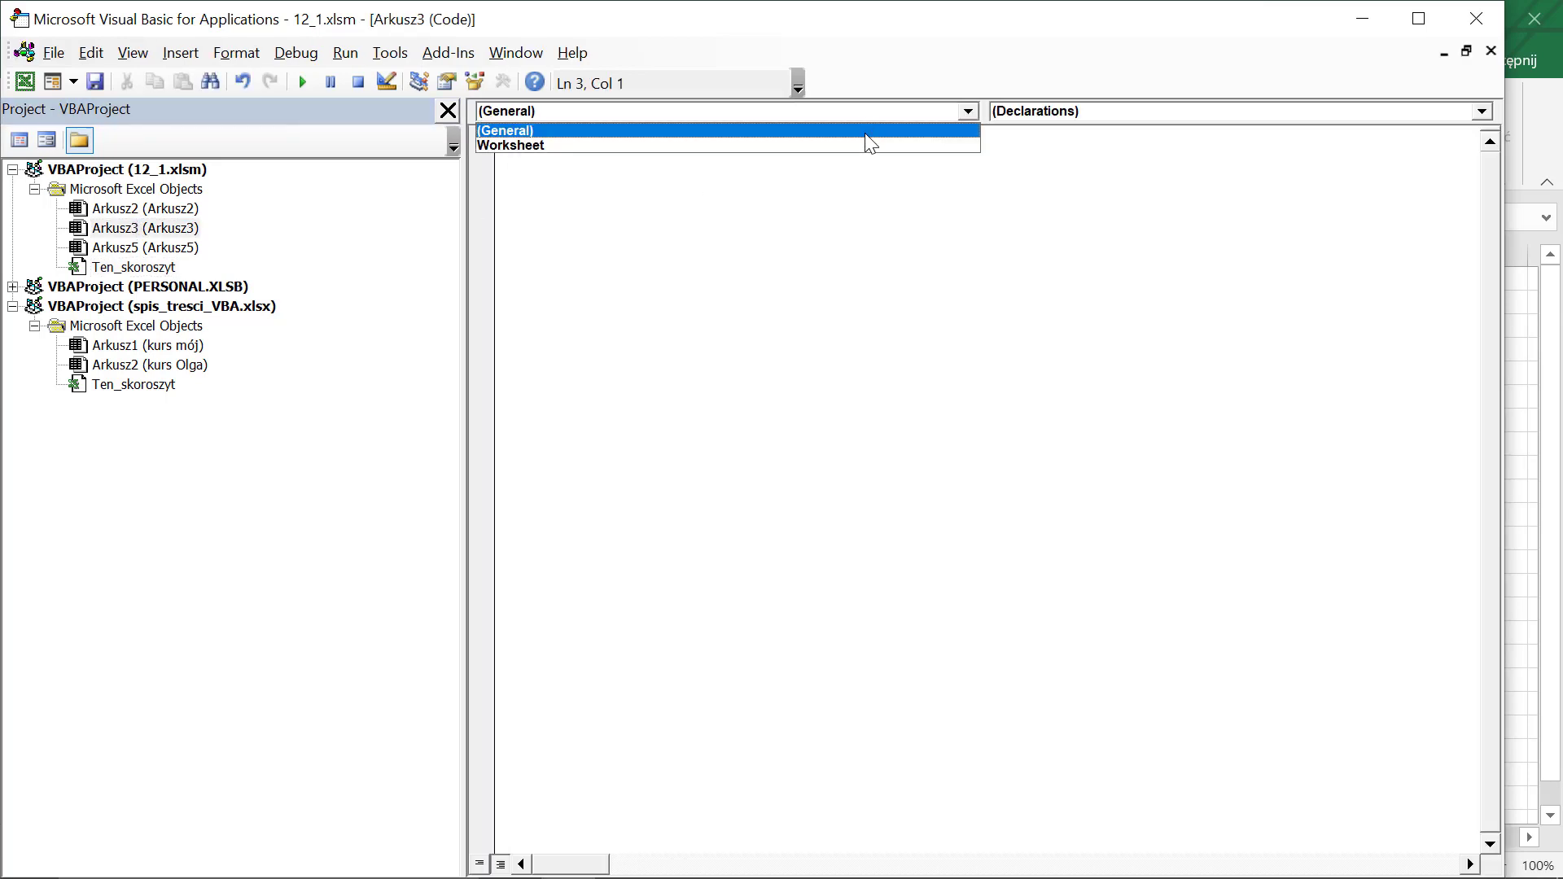
{"action": "left_click", "coordinate": [869, 144]}
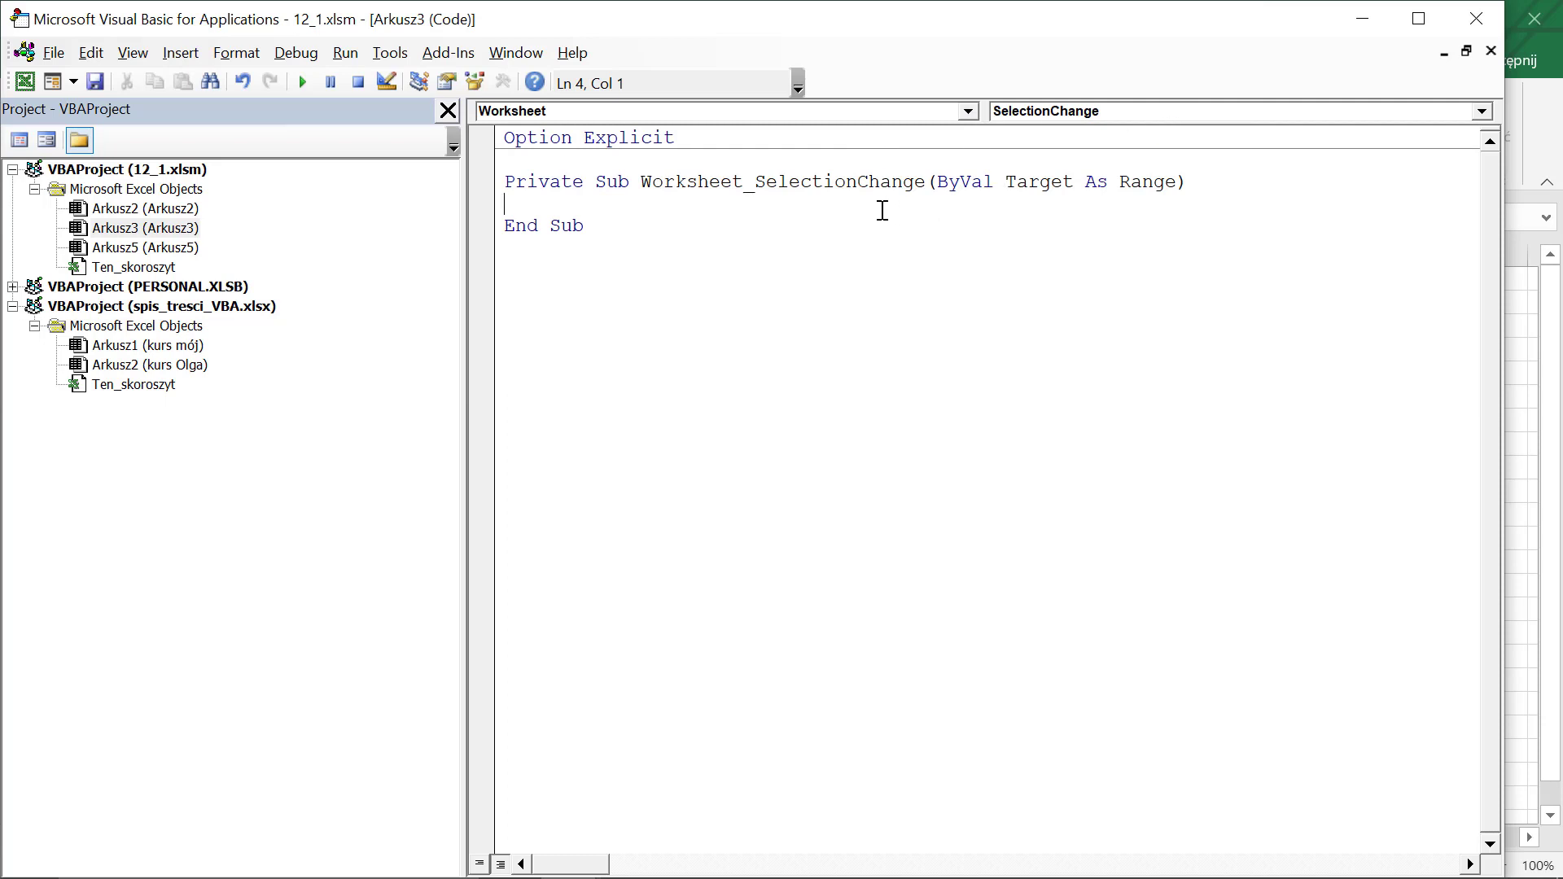
{"action": "double_click", "coordinate": [743, 204]}
{"action": "left_click", "coordinate": [746, 205]}
{"action": "type", "text": "selection."}
{"action": "type", "text": "interior."}
{"action": "type", "text": "color "}
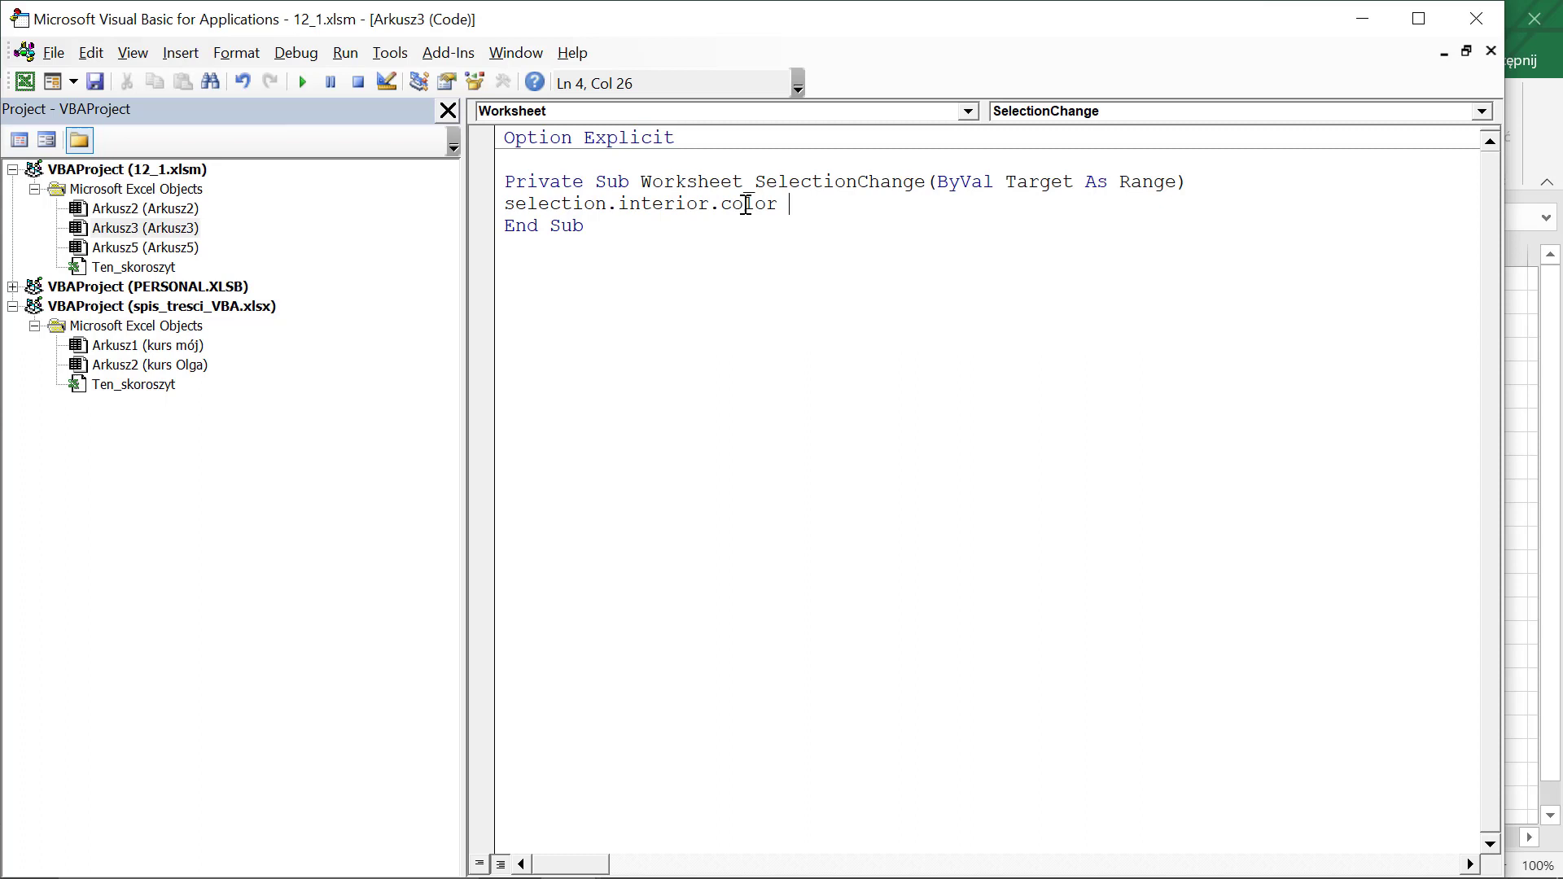
{"action": "type", "text": "= vbyello"}
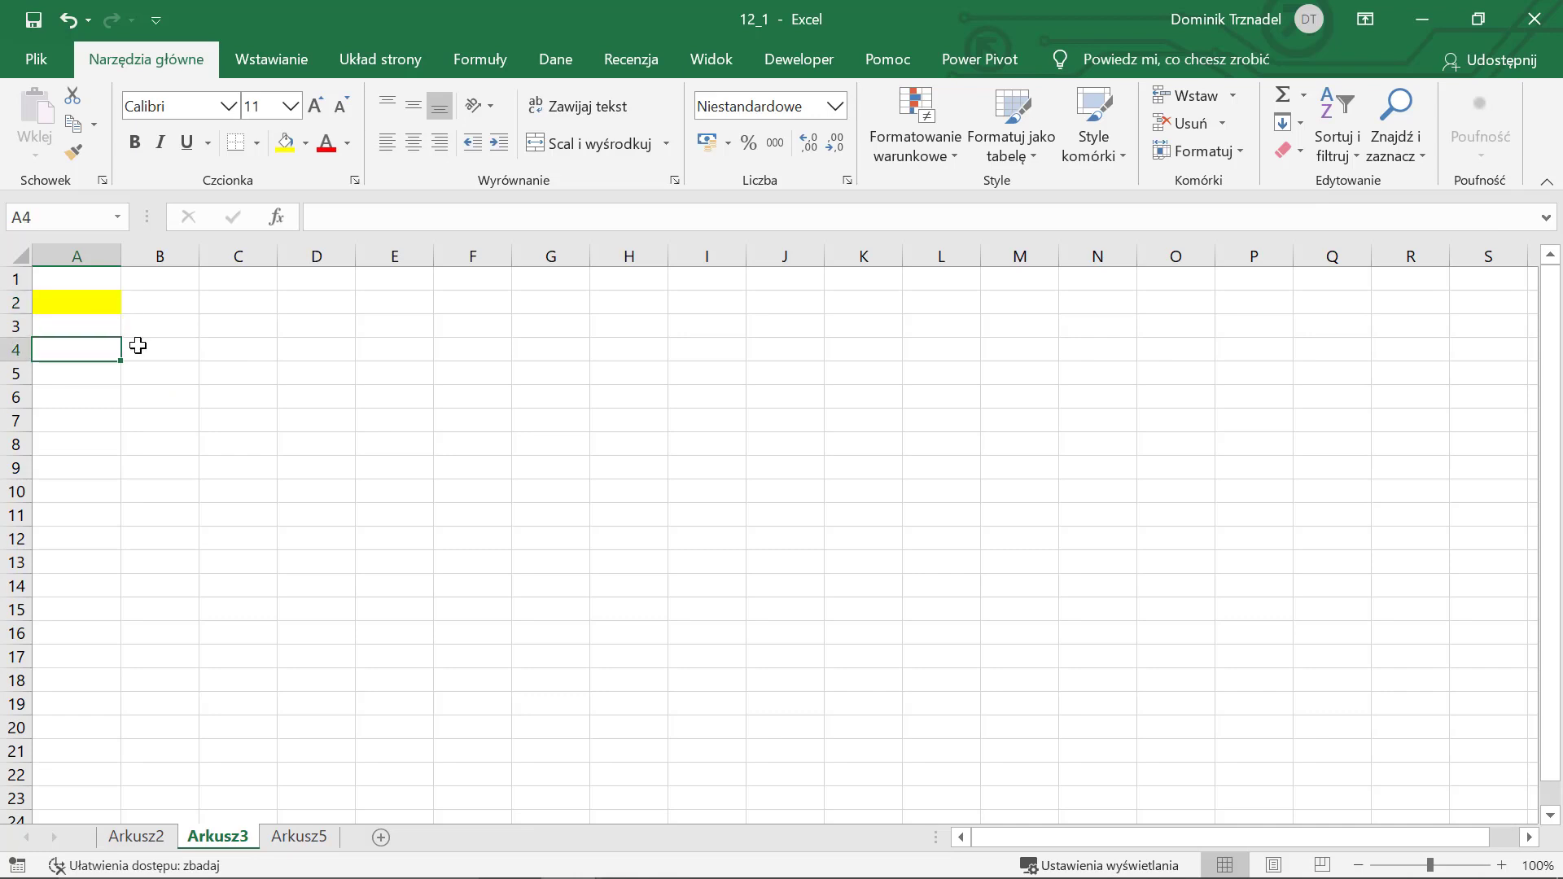
Select A4:C5, E5:G9, D3:E5, F11:H13, I7:I9 and I12:J12 to check they turn yellow.
{"action": "left_click_drag", "start_coordinate": [119, 342], "coordinate": [244, 375]}
{"action": "left_click_drag", "start_coordinate": [399, 466], "coordinate": [524, 385]}
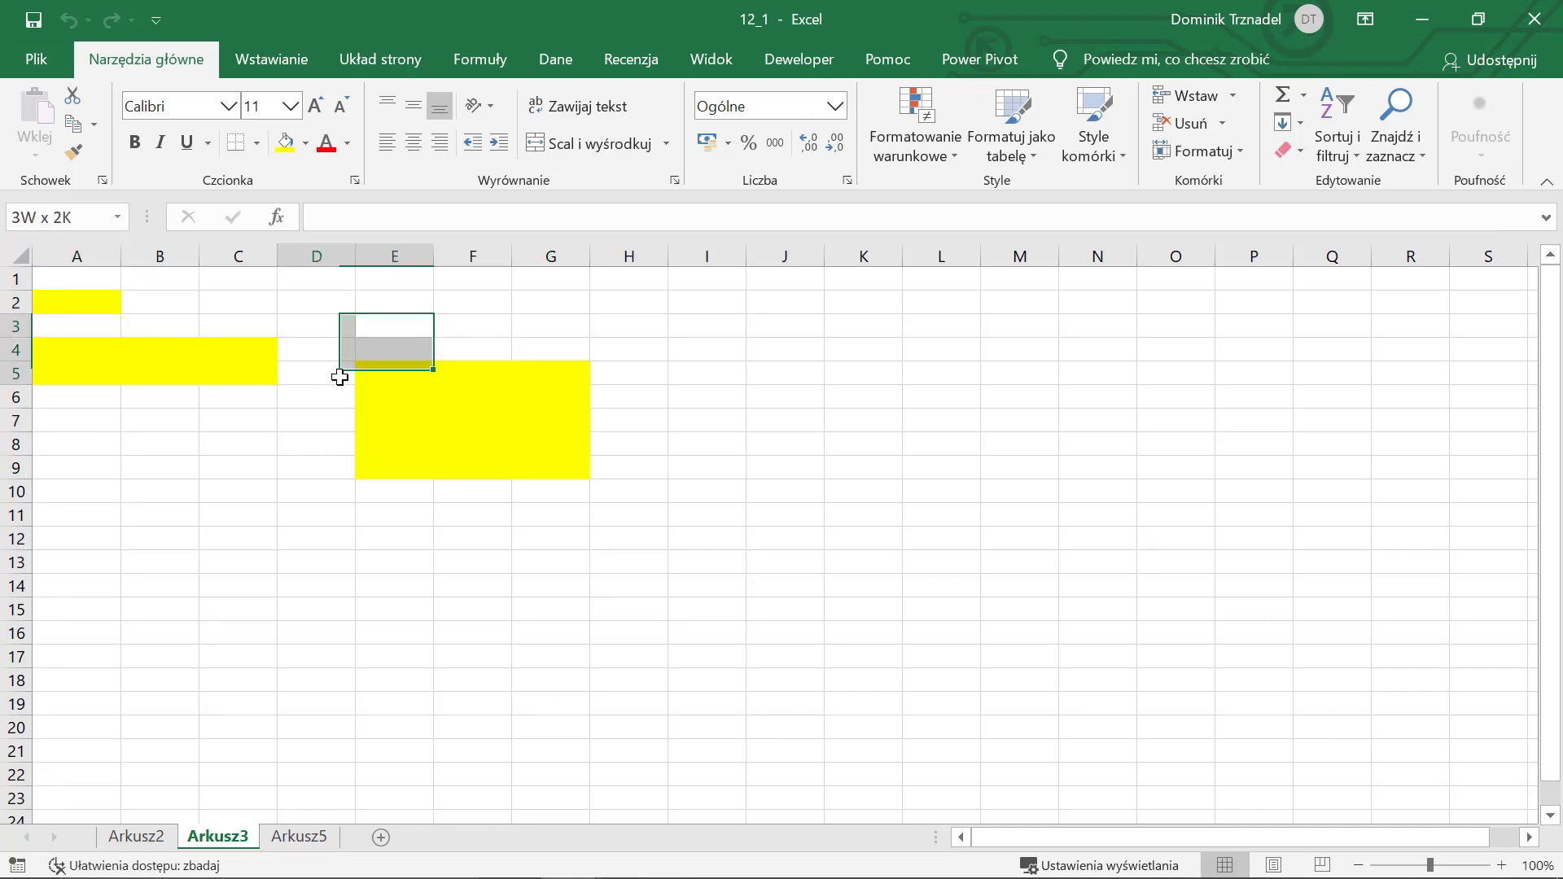
{"action": "left_click_drag", "start_coordinate": [416, 327], "coordinate": [338, 376]}
{"action": "left_click_drag", "start_coordinate": [482, 514], "coordinate": [600, 567]}
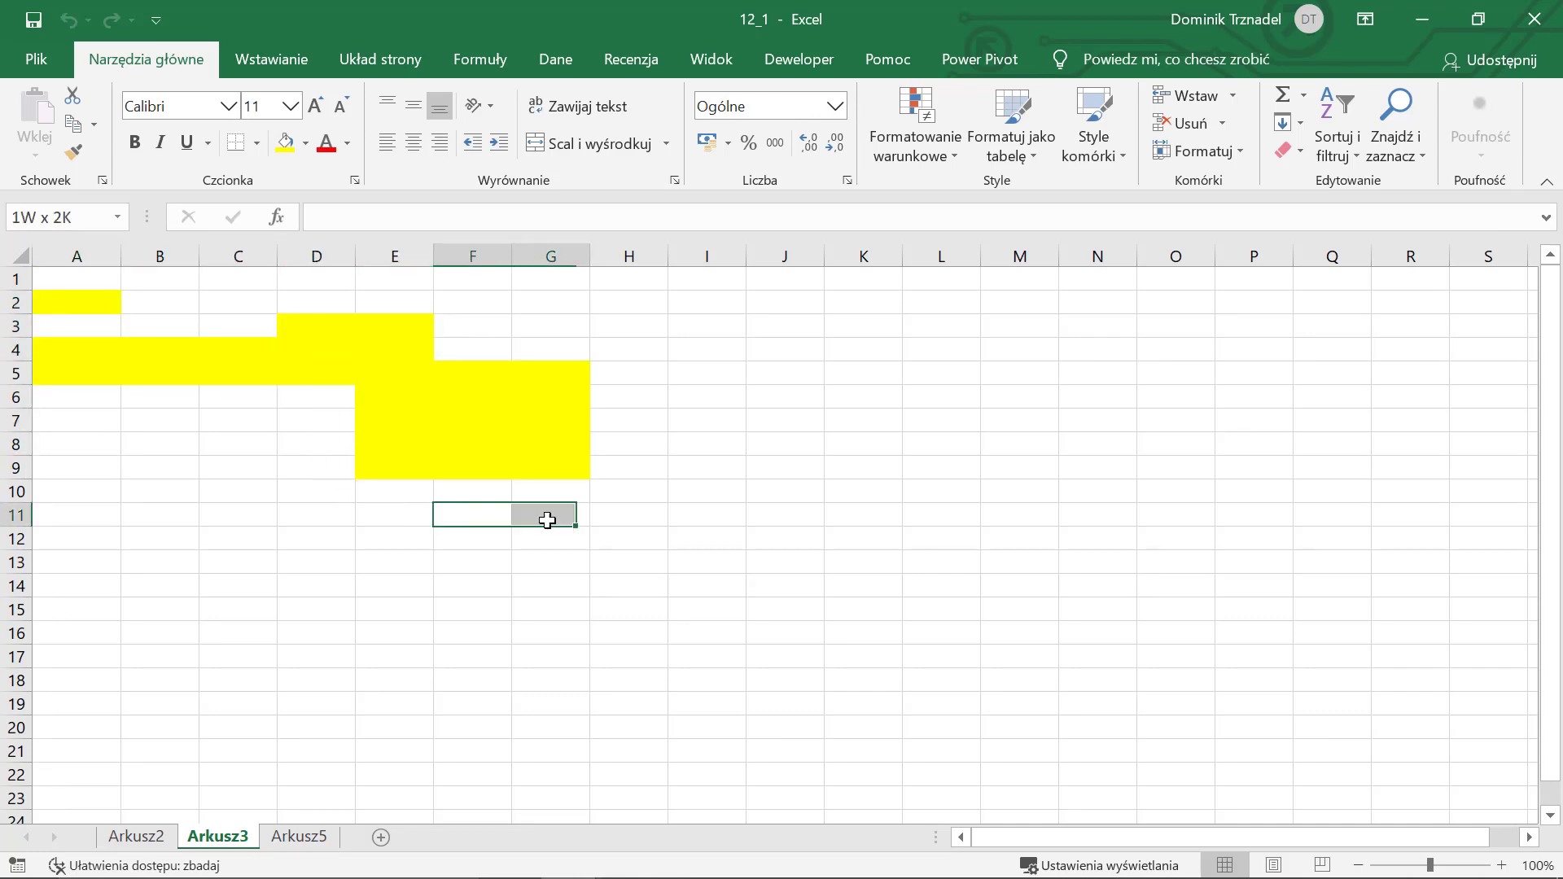
{"action": "key", "text": "F4"}
{"action": "left_click_drag", "start_coordinate": [679, 431], "coordinate": [743, 469]}
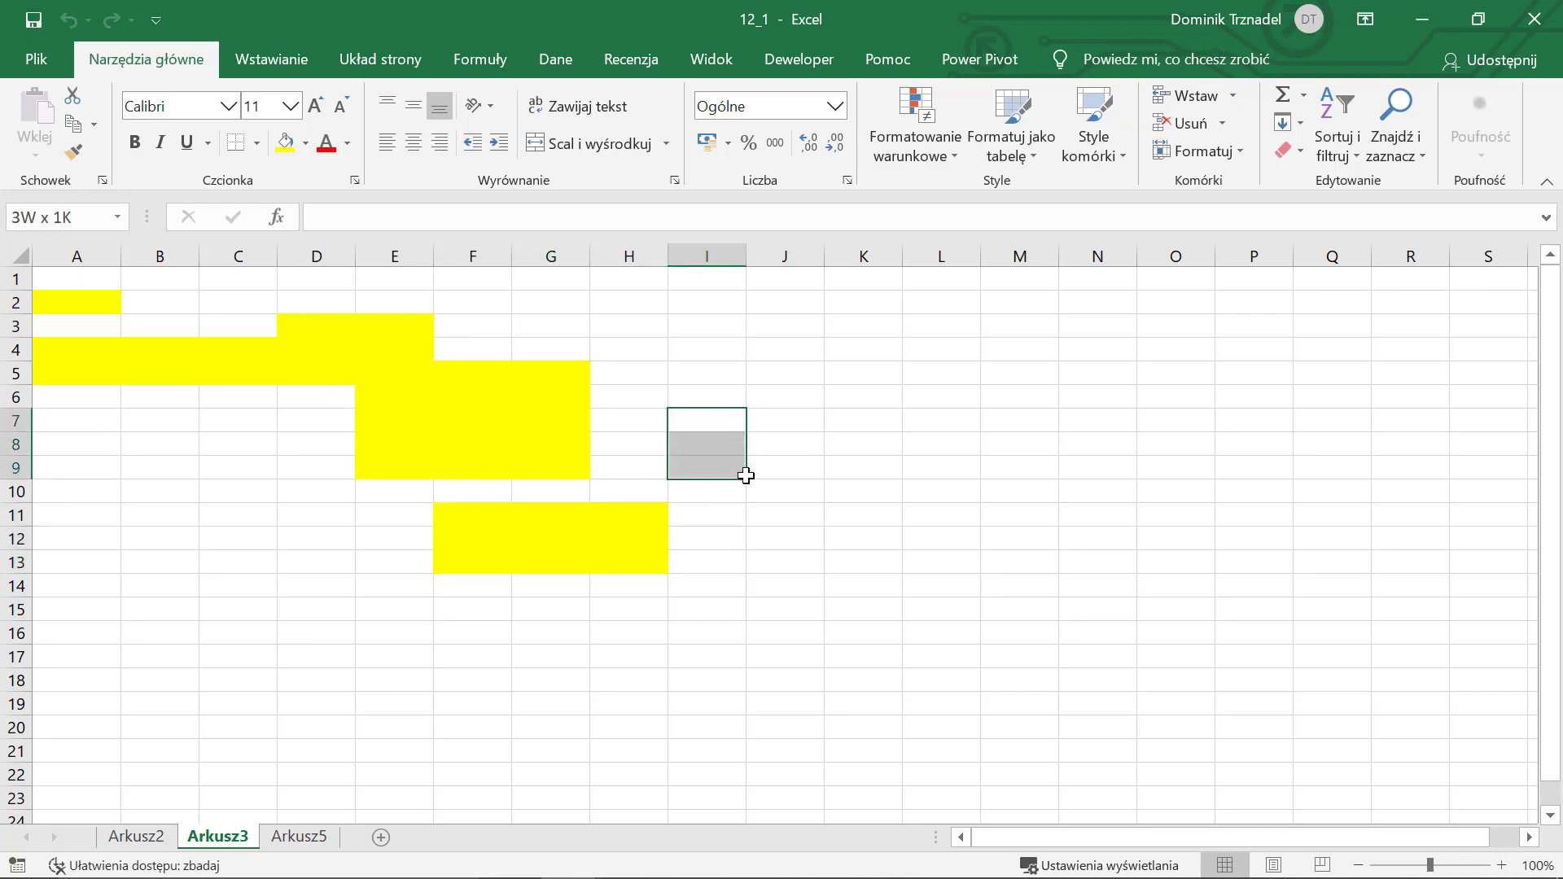
{"action": "key", "text": "F4"}
{"action": "left_click_drag", "start_coordinate": [810, 542], "coordinate": [727, 540]}
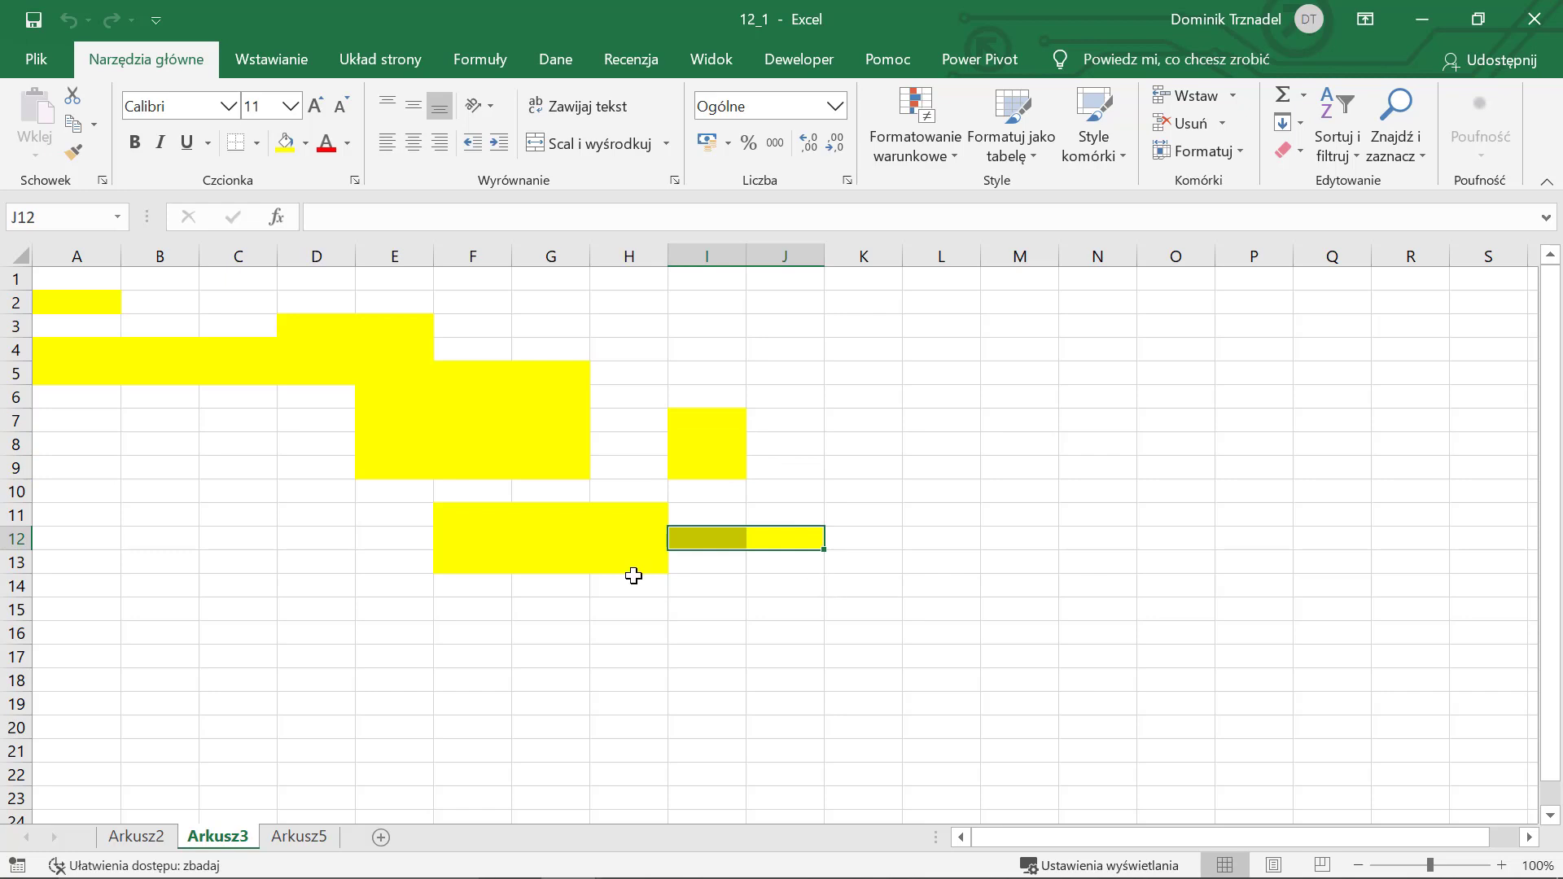
Return to Arkusz3's code and list the worksheet events below the existing procedure.
{"action": "key", "text": "alt+F11"}
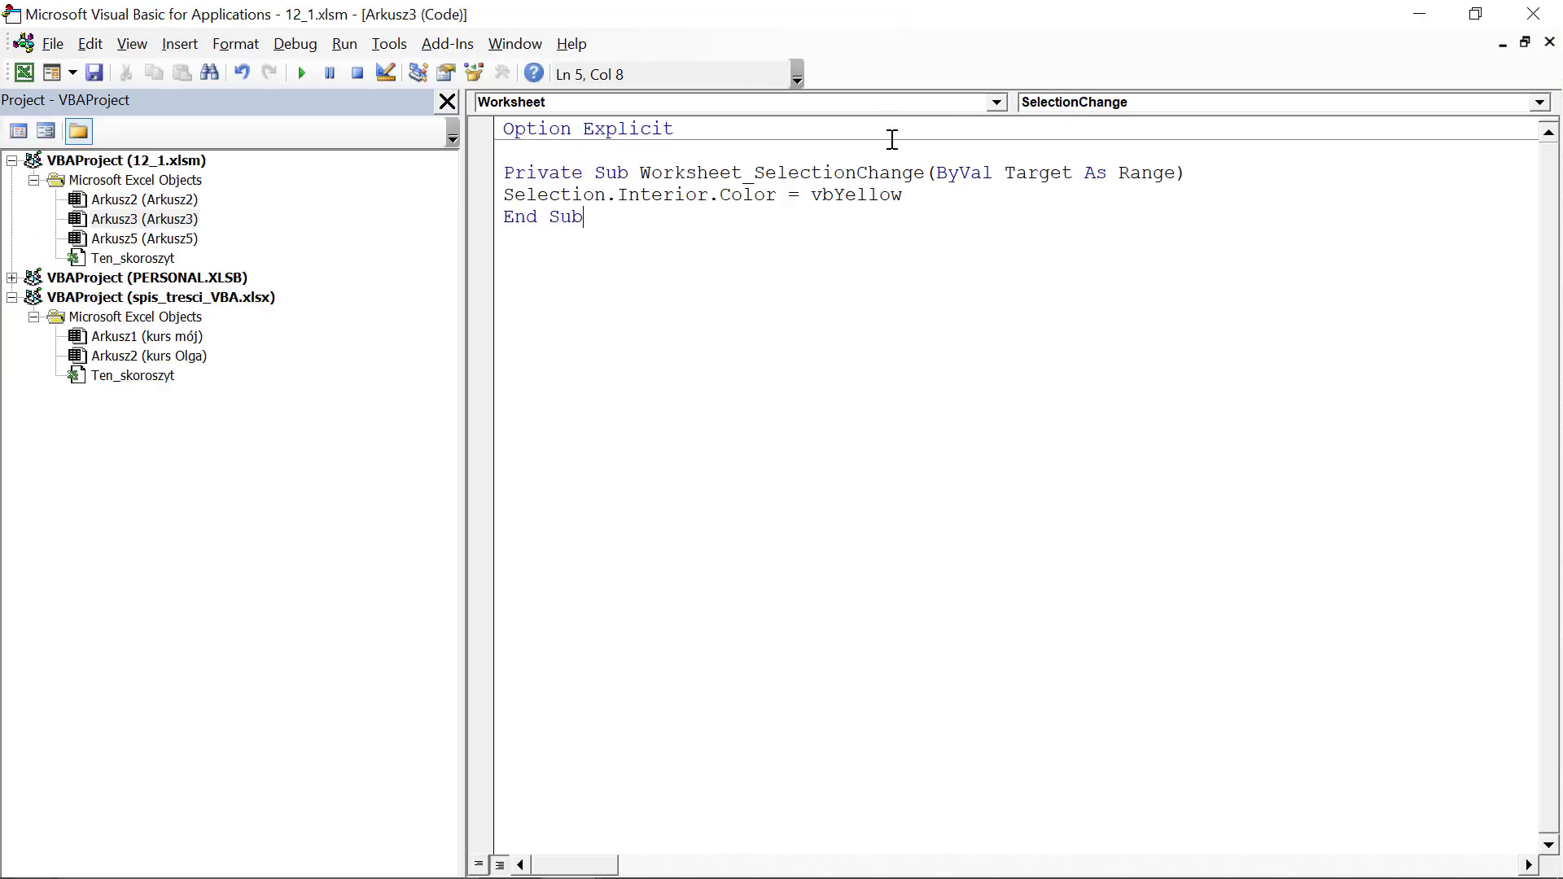
{"action": "left_click", "coordinate": [879, 235]}
{"action": "left_click", "coordinate": [1054, 105]}
{"action": "scroll", "coordinate": [1083, 132], "scroll_direction": "up", "scroll_amount": 2}
Add a Worksheet_BeforeRightClick procedure to Arkusz3 that sets Cancel = True.
{"action": "left_click", "coordinate": [1123, 165]}
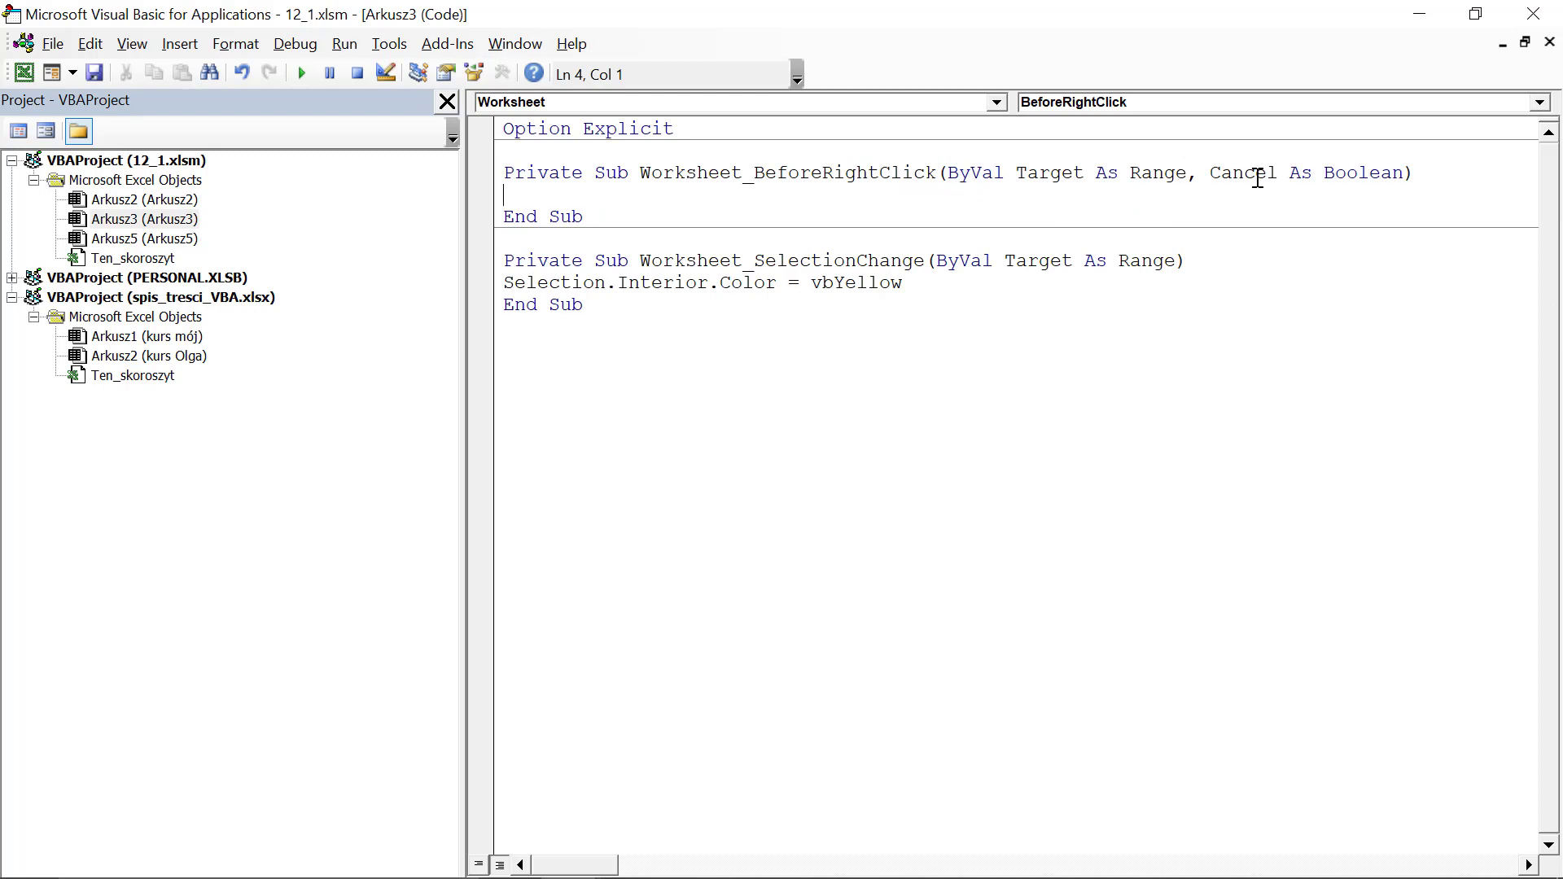
{"action": "type", "text": "Ca"}
{"action": "type", "text": "ncel = True"}
{"action": "left_click", "coordinate": [1419, 23]}
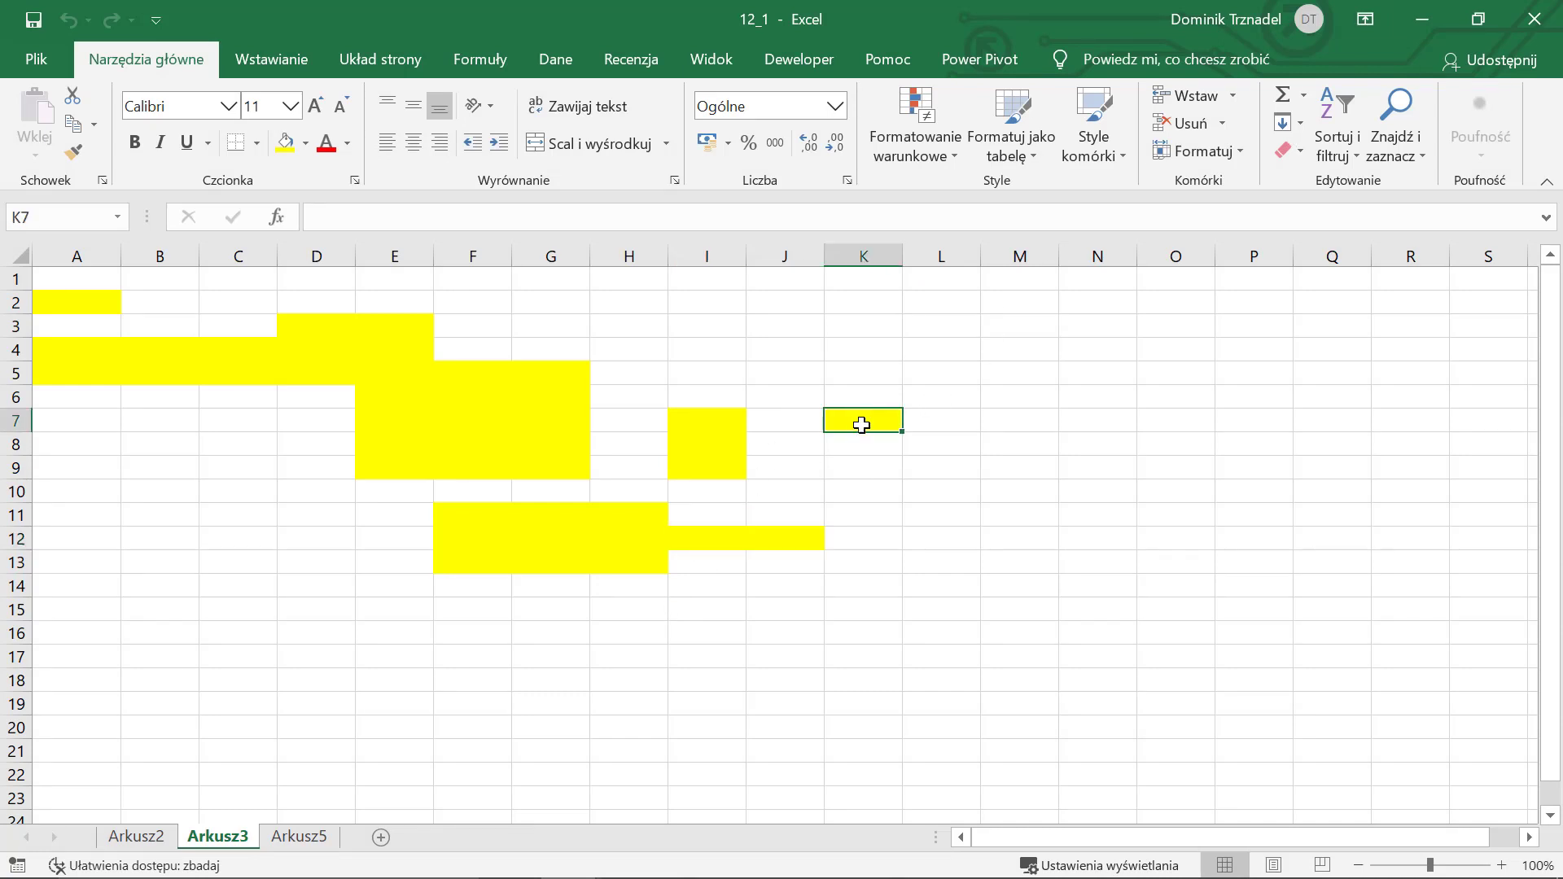
Select K7:K8, L9, M6, L4, K4 and K5 on Arkusz3, turning each yellow.
{"action": "left_click_drag", "start_coordinate": [851, 419], "coordinate": [863, 443]}
{"action": "left_click", "coordinate": [941, 467]}
{"action": "left_click", "coordinate": [984, 394]}
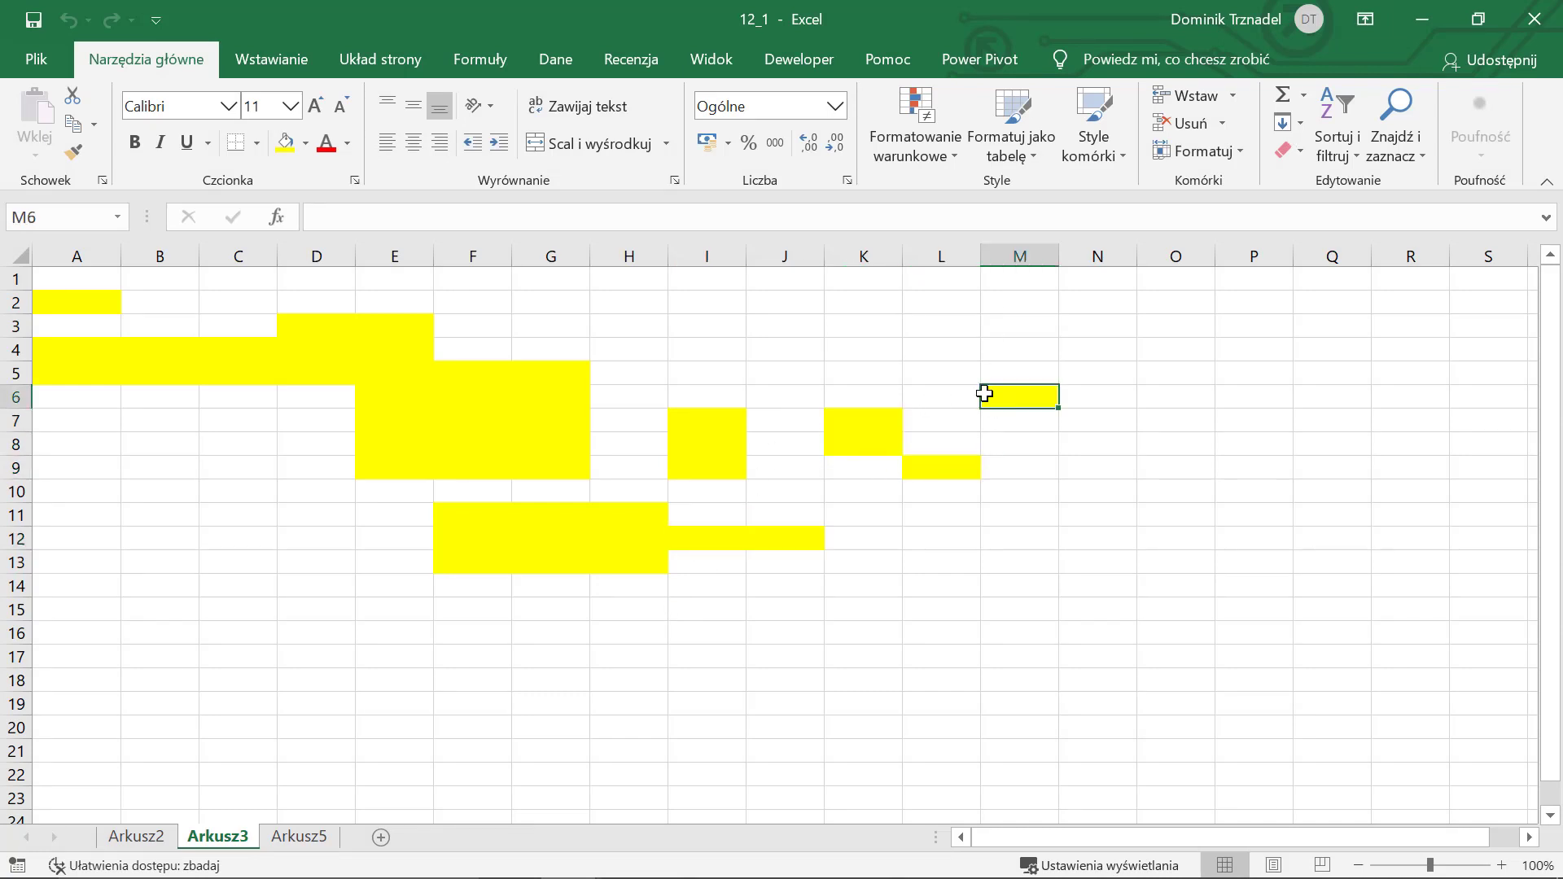
{"action": "left_click", "coordinate": [906, 346]}
{"action": "left_click", "coordinate": [874, 342]}
{"action": "left_click", "coordinate": [870, 372]}
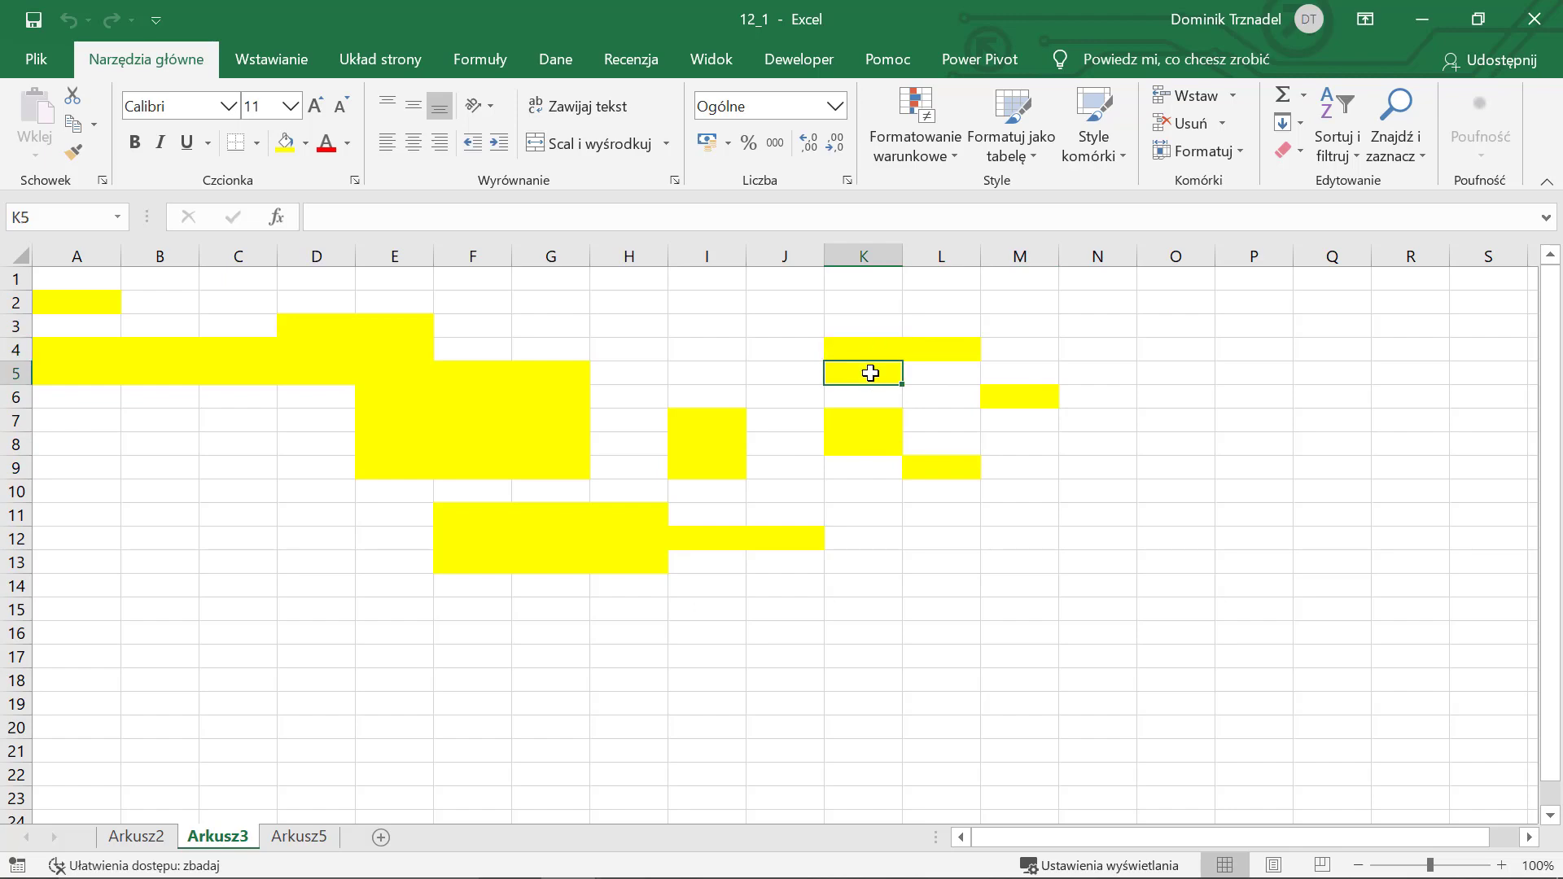
Add MsgBox "Nie można używać prawego przycisku myszy w arkuszu" below Cancel = True.
{"action": "key", "text": "alt+F11"}
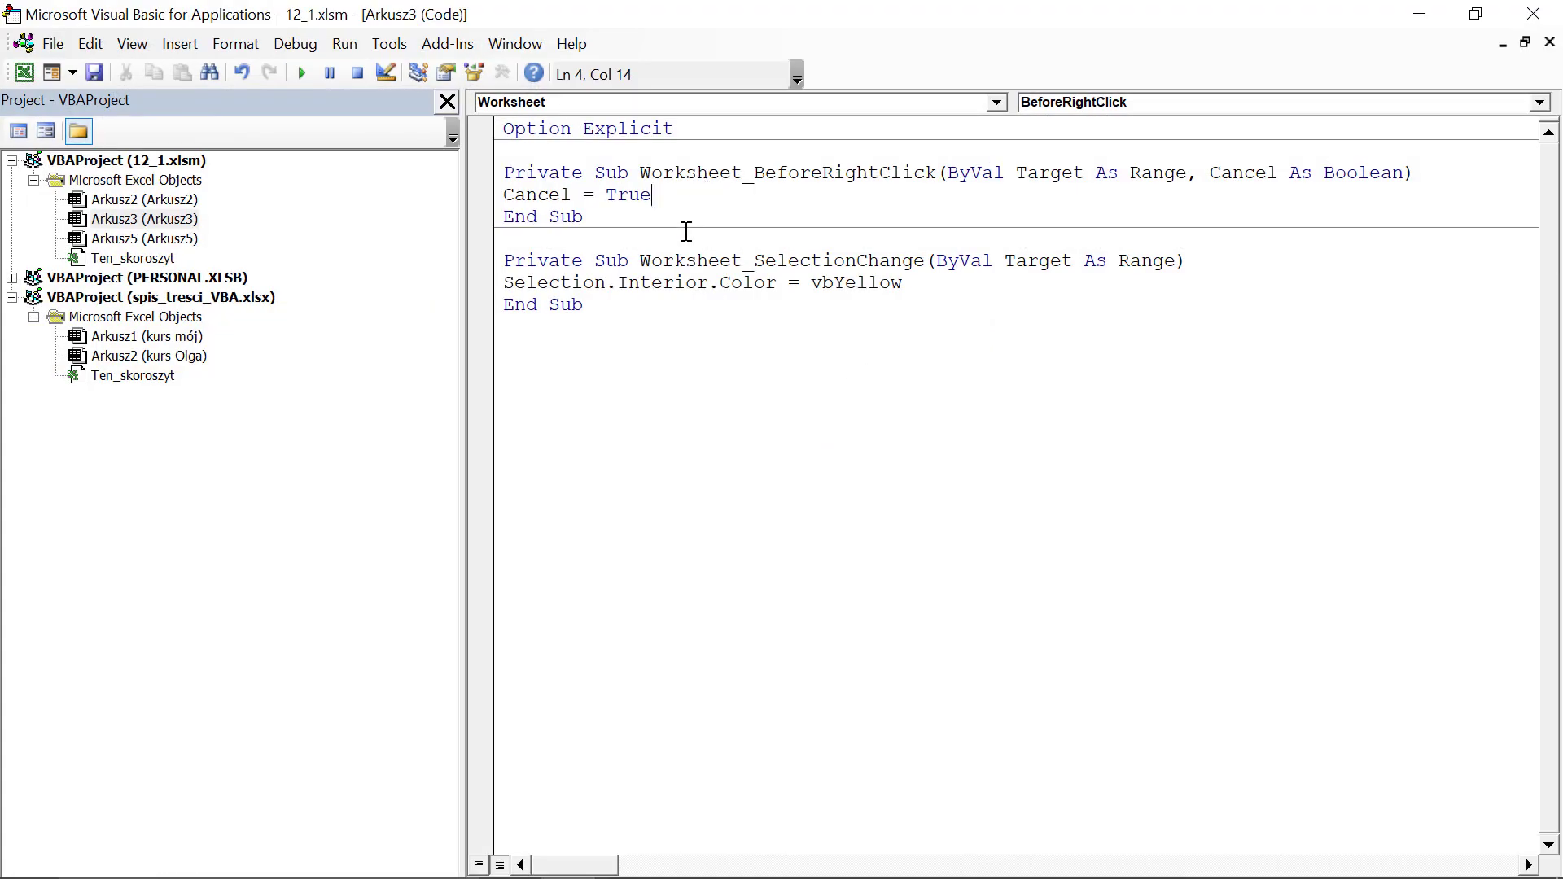
{"action": "key", "text": "Return"}
{"action": "type", "text": "msgbox \"Nie można używać prawego przy"}
{"action": "type", "text": "isku myszy w arkuszu"}
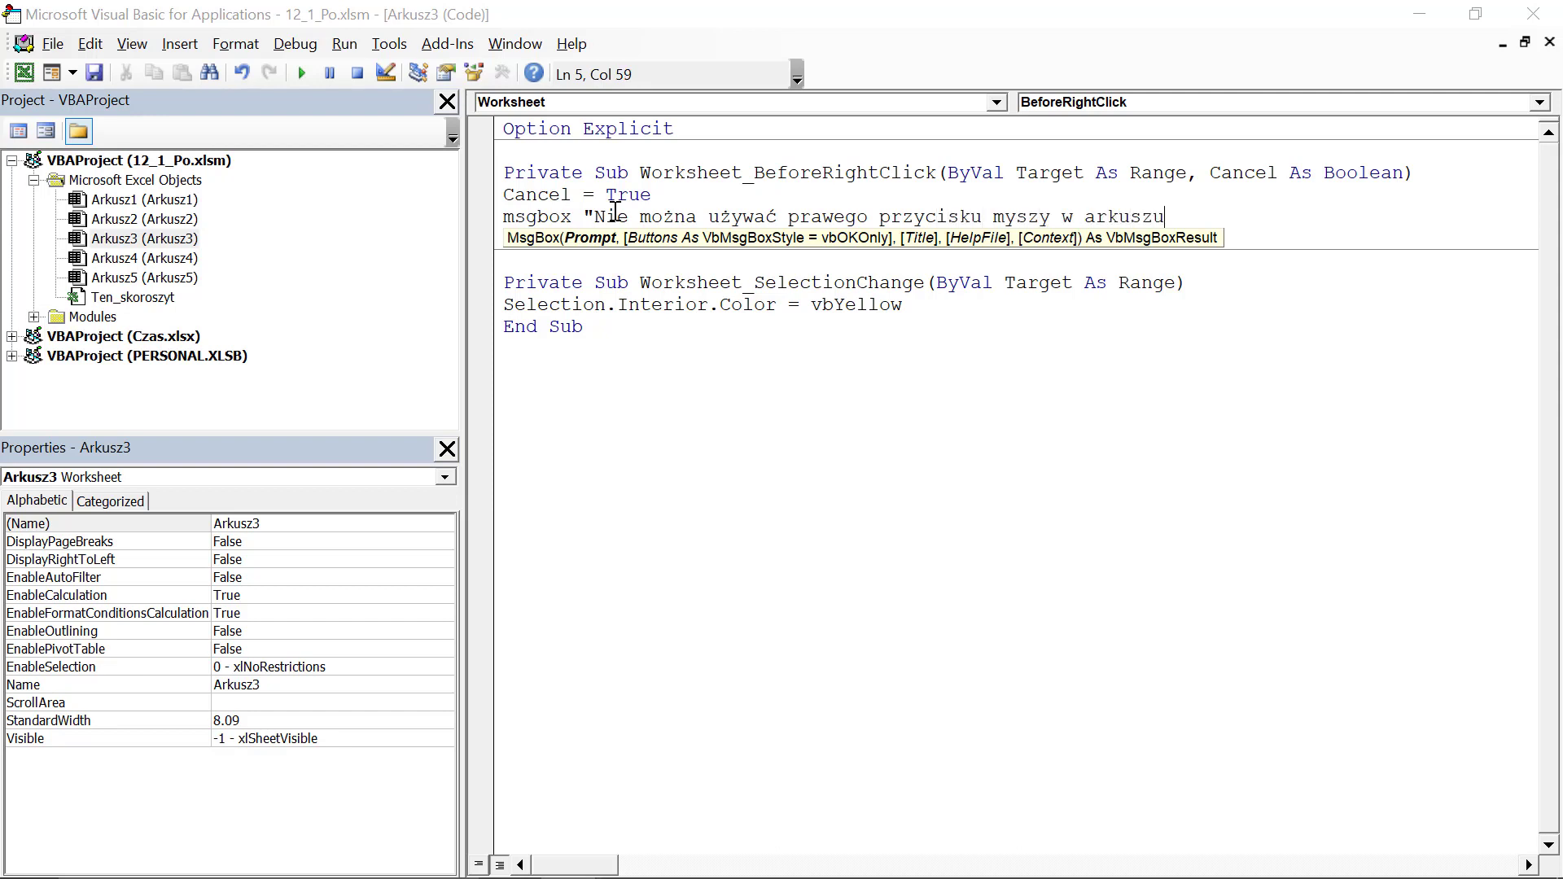
{"action": "key", "text": "Down"}
Right-click G7, K12 and two other cells, dismissing the blocked right-click warning each time.
{"action": "left_click", "coordinate": [1416, 18]}
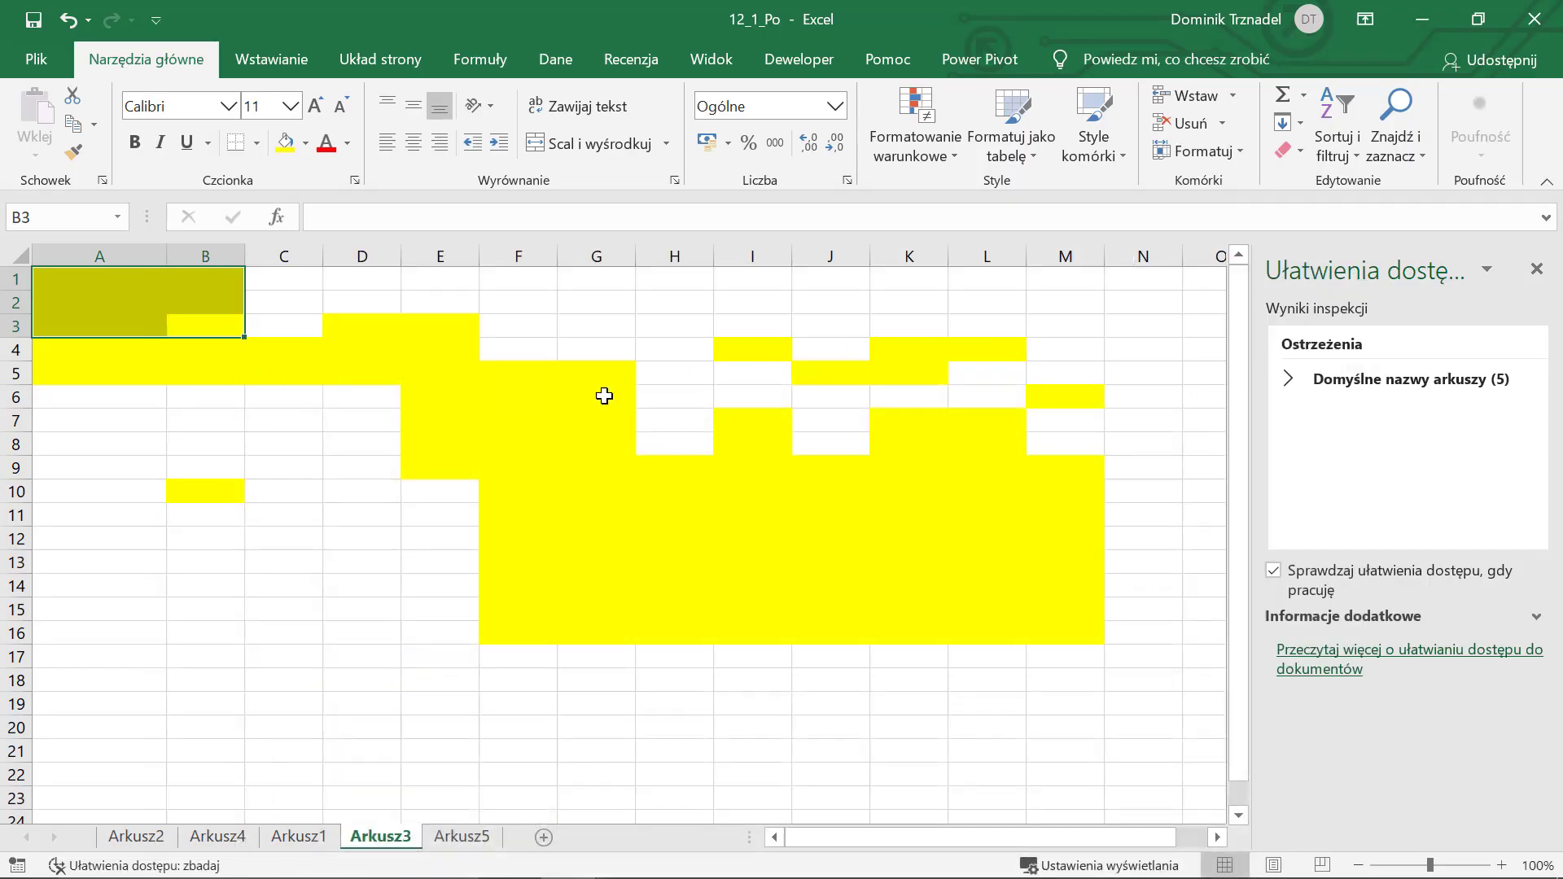
{"action": "right_click", "coordinate": [560, 414]}
{"action": "left_click", "coordinate": [900, 530]}
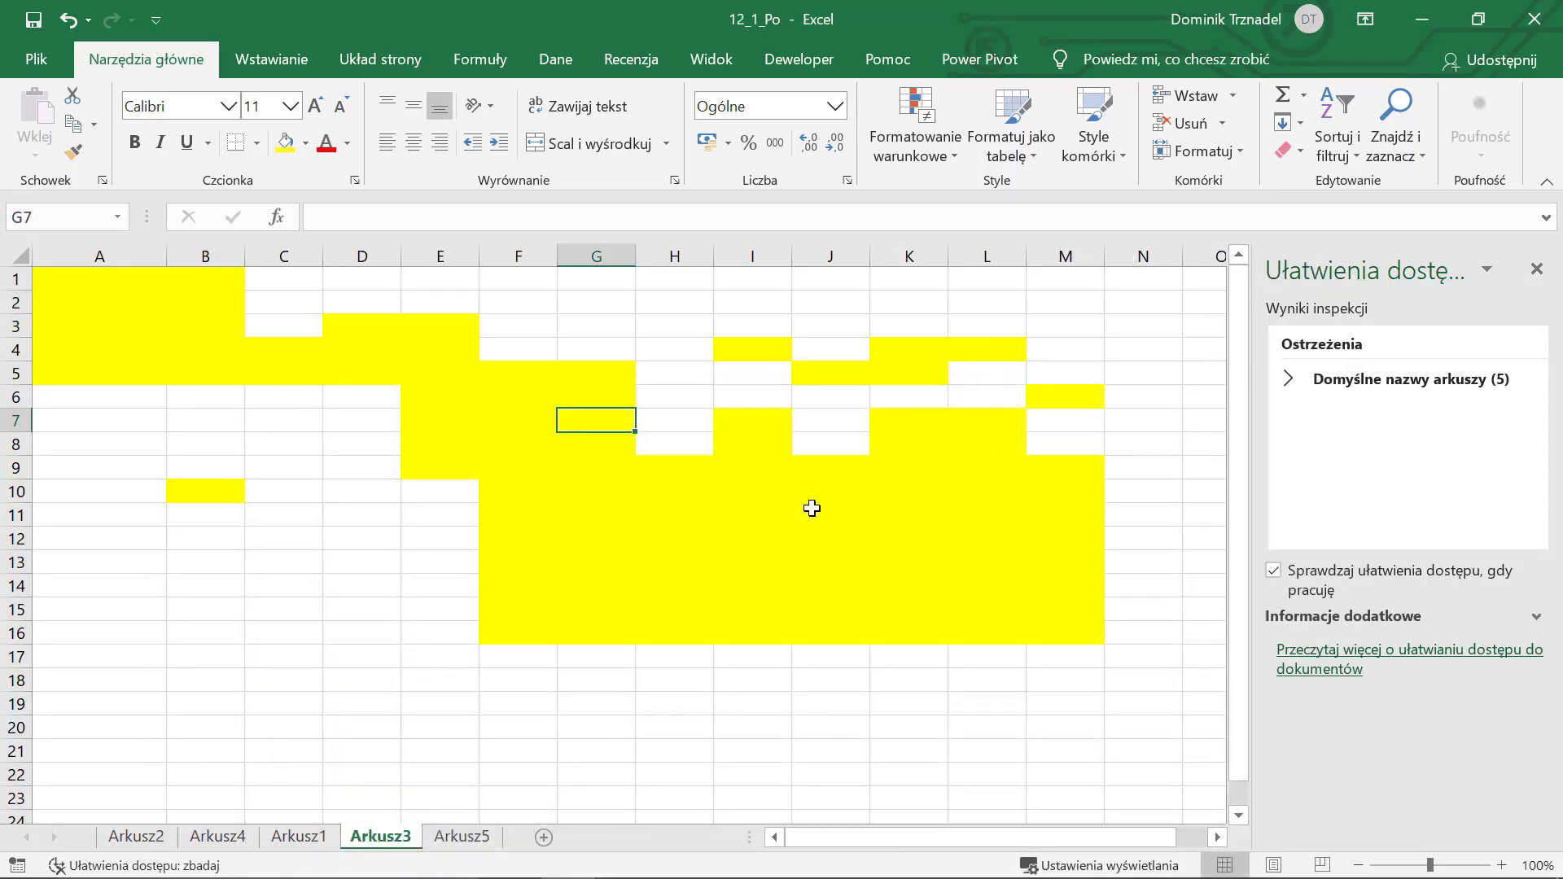
{"action": "right_click", "coordinate": [815, 515]}
{"action": "left_click", "coordinate": [930, 531]}
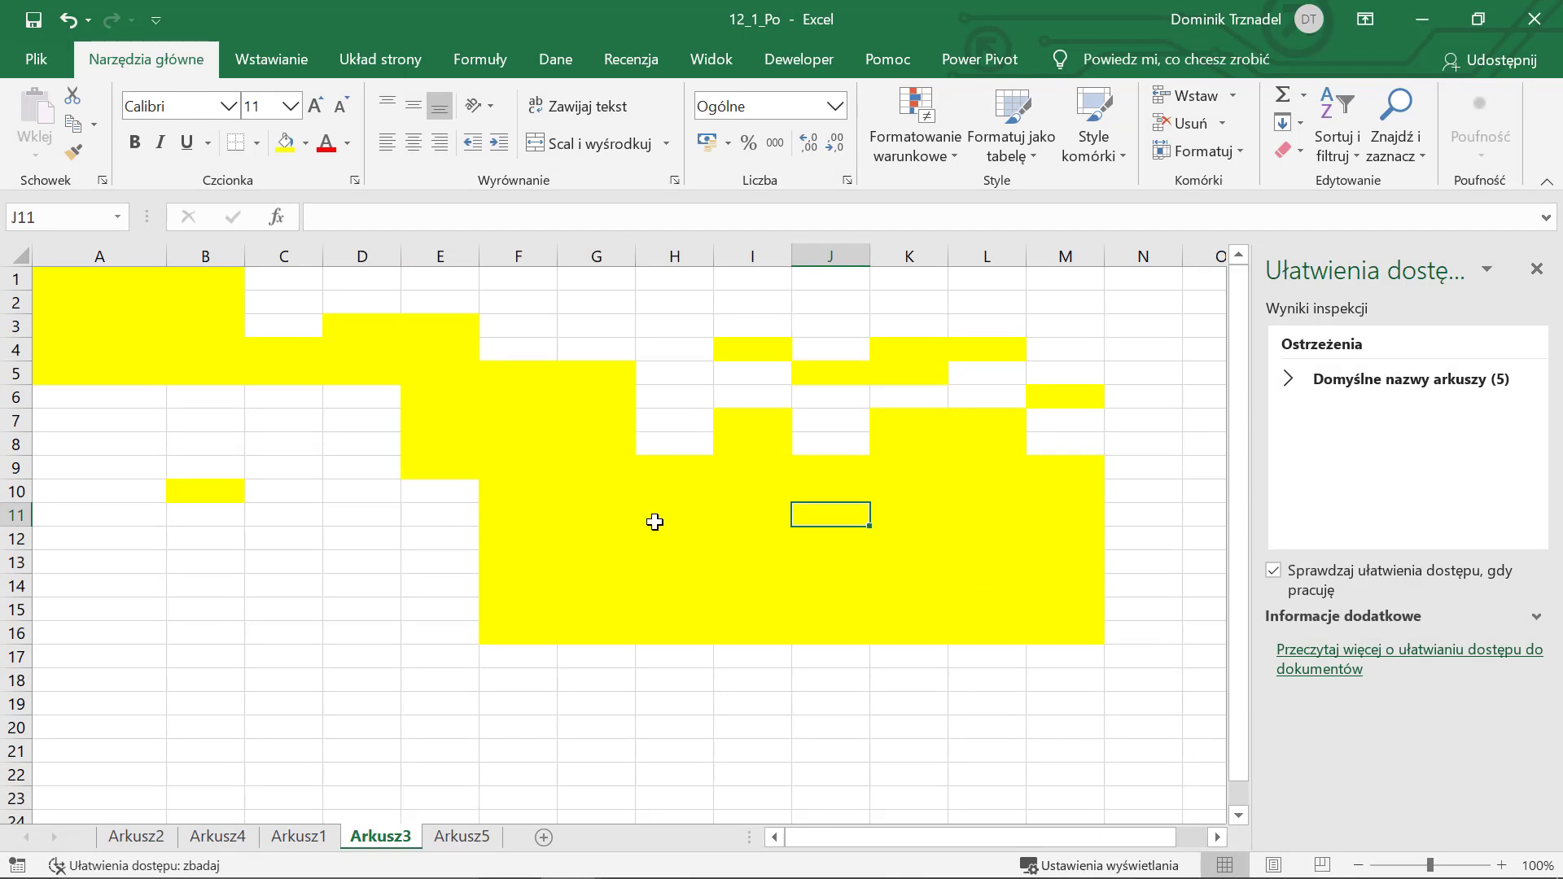
{"action": "right_click", "coordinate": [679, 521]}
{"action": "left_click", "coordinate": [916, 530]}
{"action": "right_click", "coordinate": [931, 536]}
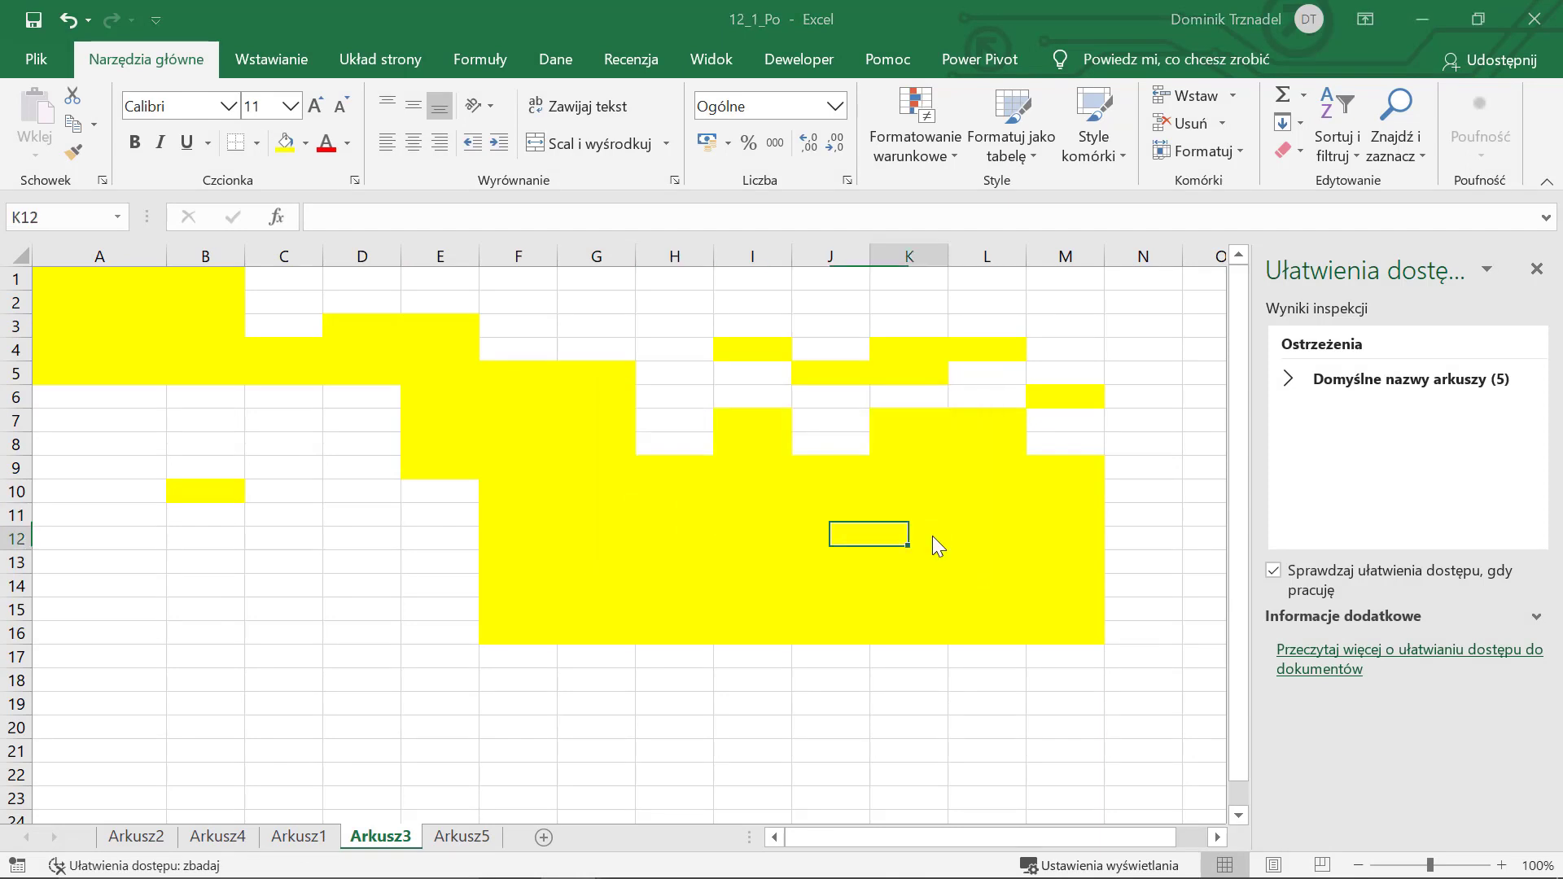
{"action": "left_click", "coordinate": [943, 530]}
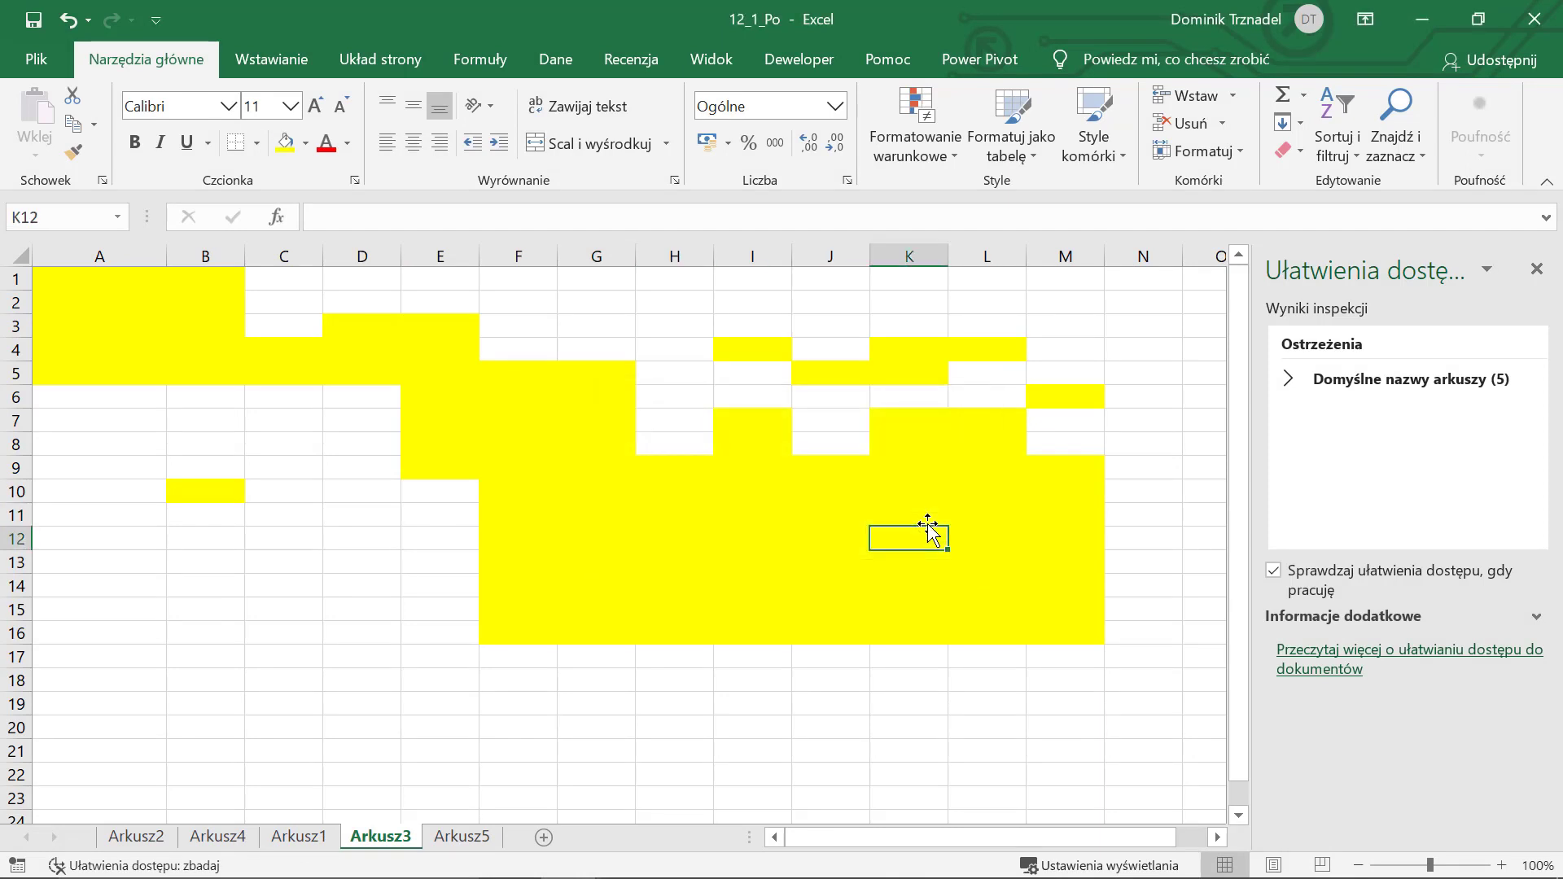
Return to Ten_skoroszyt's code and add a blank line below the BeforeClose and Open procedures.
{"action": "key", "text": "alt+F11"}
{"action": "key", "text": "ctrl+Tab"}
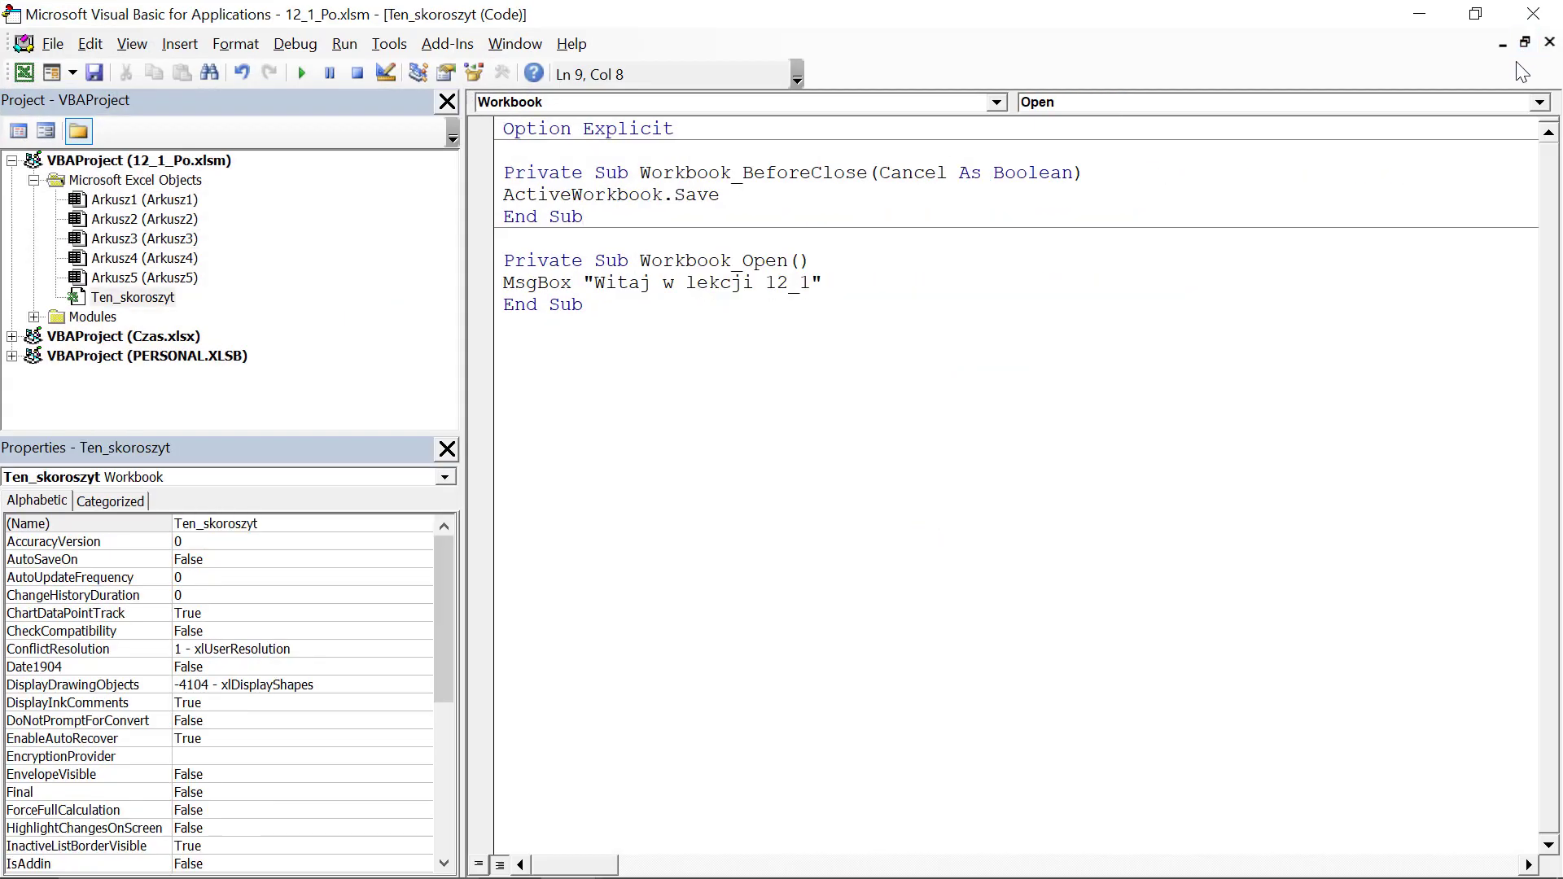
{"action": "left_click", "coordinate": [851, 324]}
{"action": "key", "text": "Return"}
Add a Workbook_SheetDeactivate handler writing "Aktualny czas" into A1 and Time into A2.
{"action": "left_click", "coordinate": [1221, 102]}
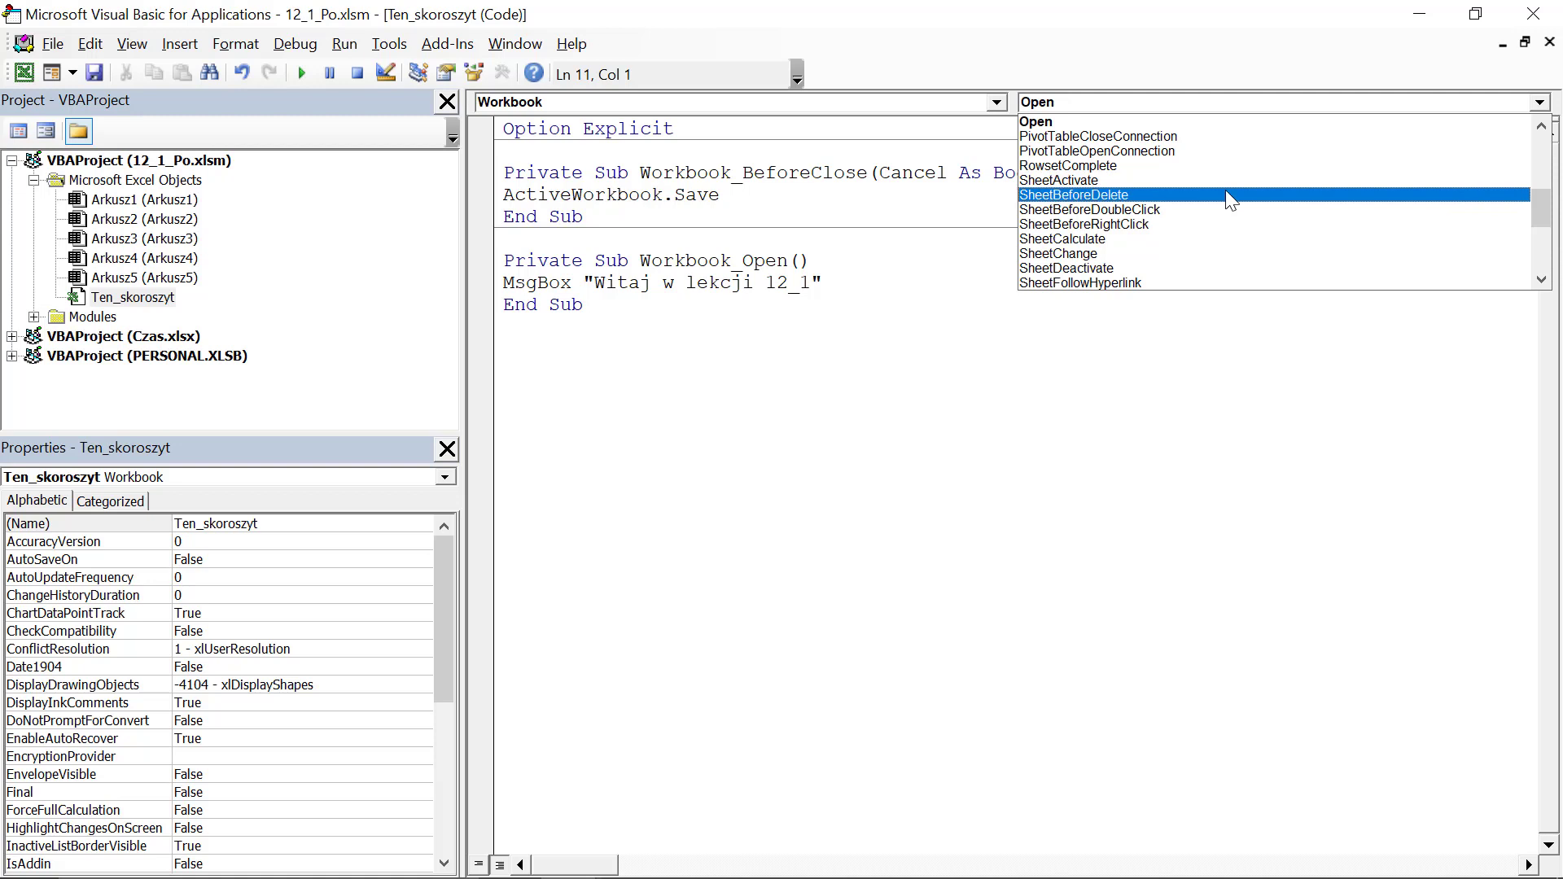
{"action": "scroll", "coordinate": [1225, 188], "scroll_direction": "down", "scroll_amount": 3}
{"action": "left_click", "coordinate": [1176, 128]}
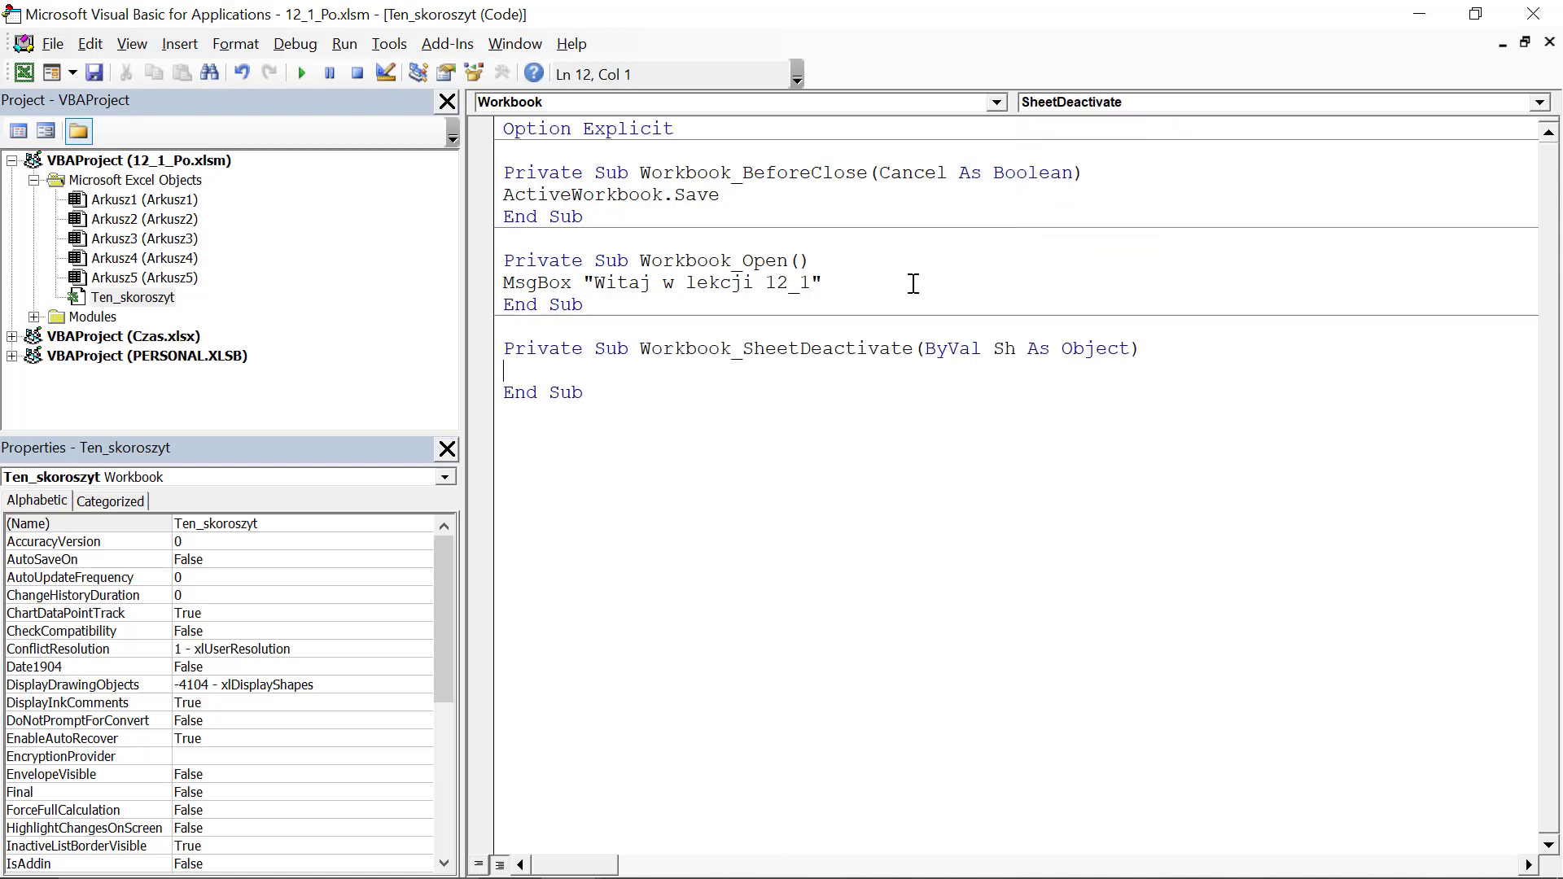
{"action": "type", "text": "range(\"A1\")"}
{"action": "type", "text": " = "}
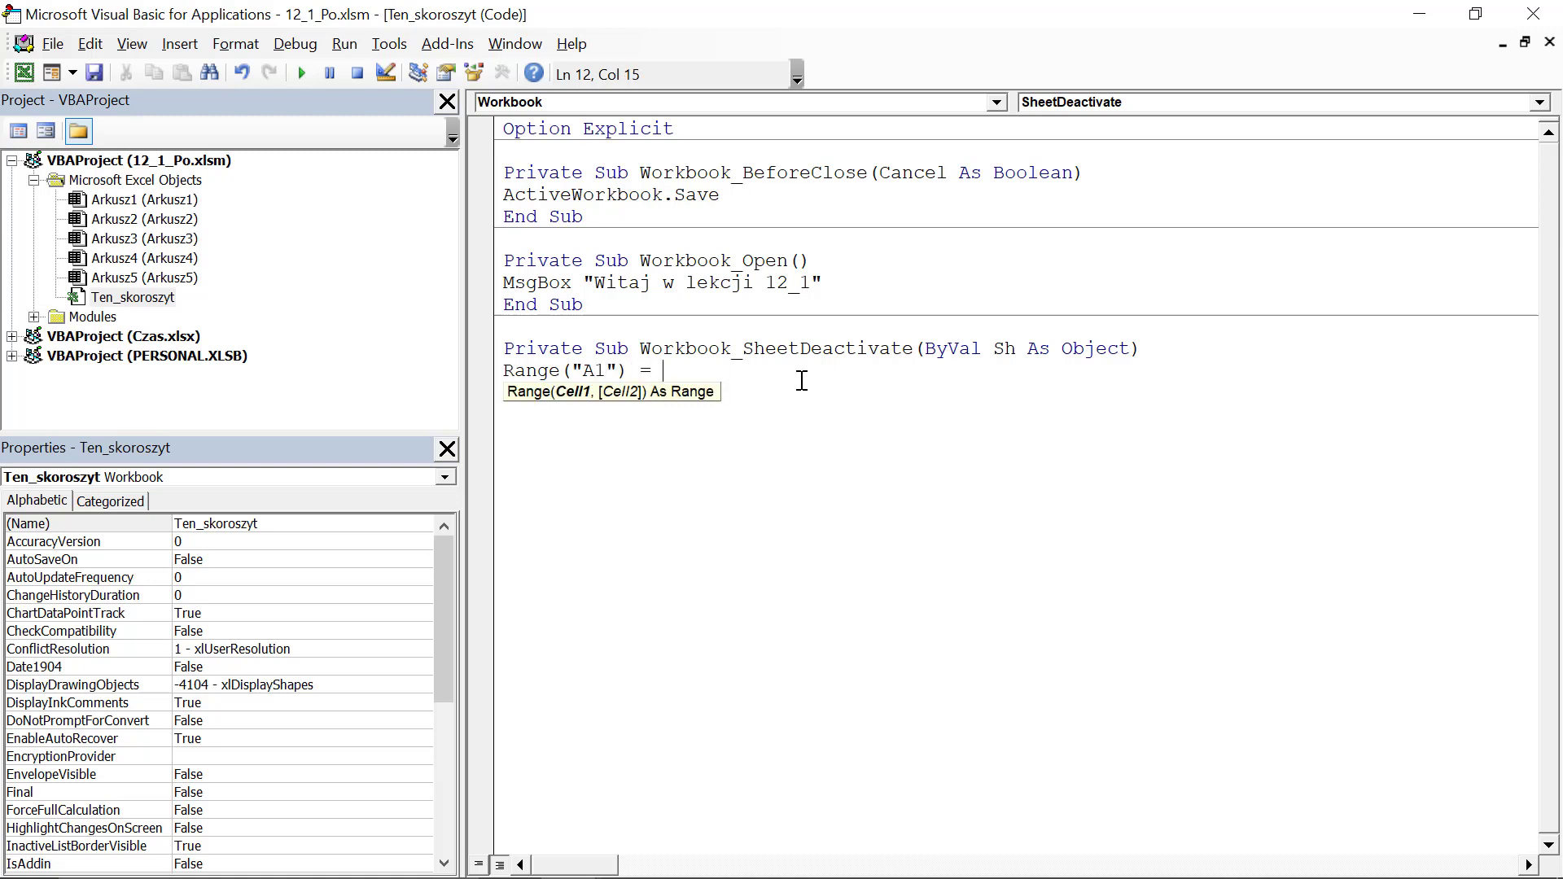
{"action": "type", "text": "\"Aktualny cza"}
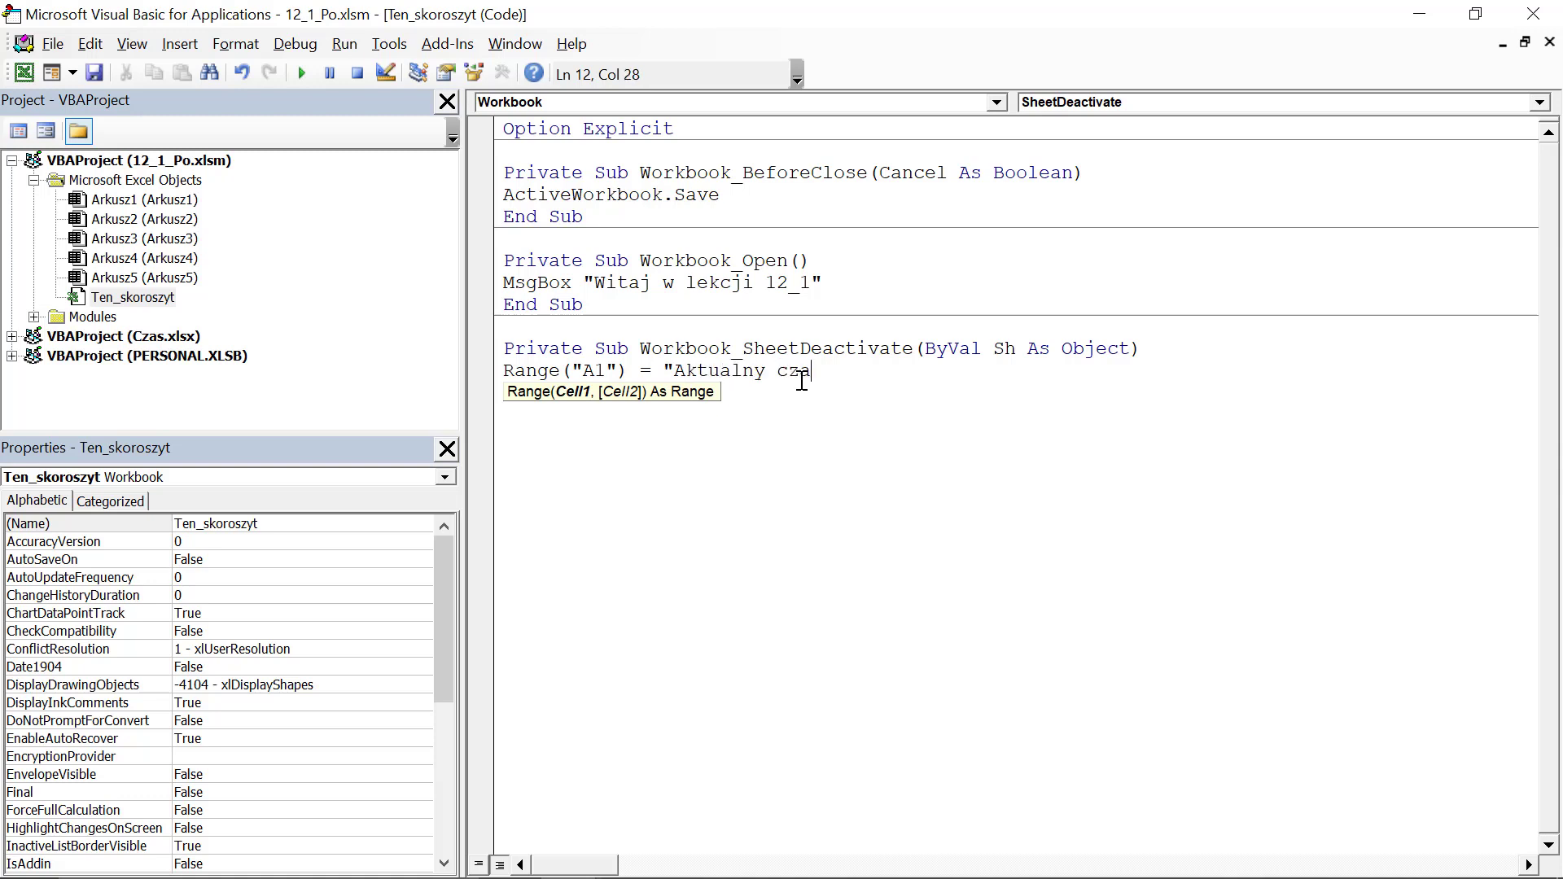
{"action": "type", "text": "s"}
{"action": "key", "text": "Return"}
{"action": "type", "text": "Range(\"A2\") = Time"}
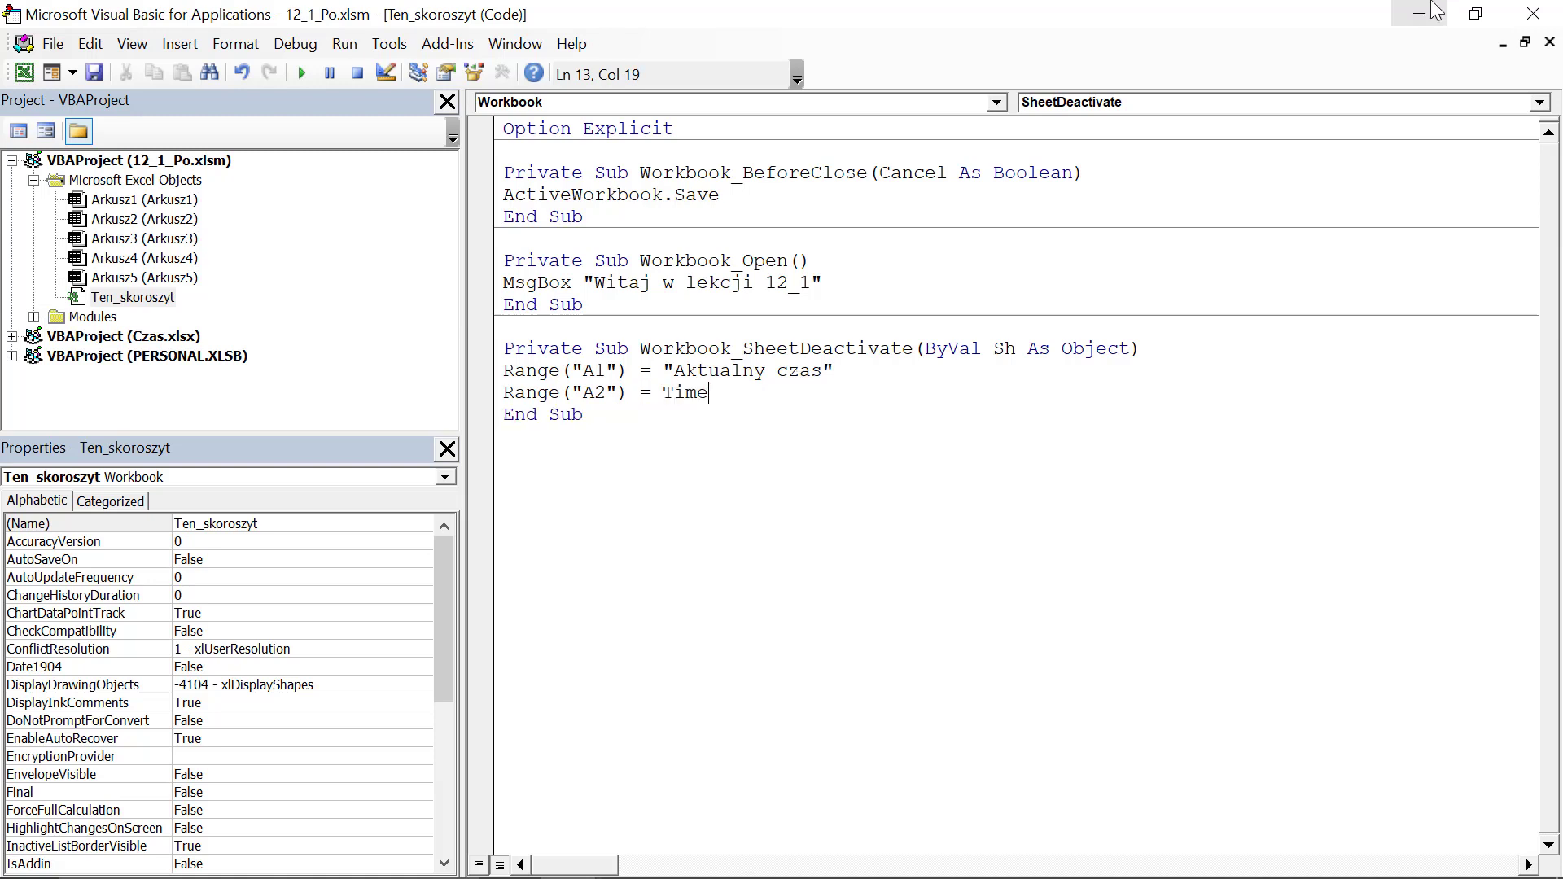
{"action": "left_click", "coordinate": [1424, 21]}
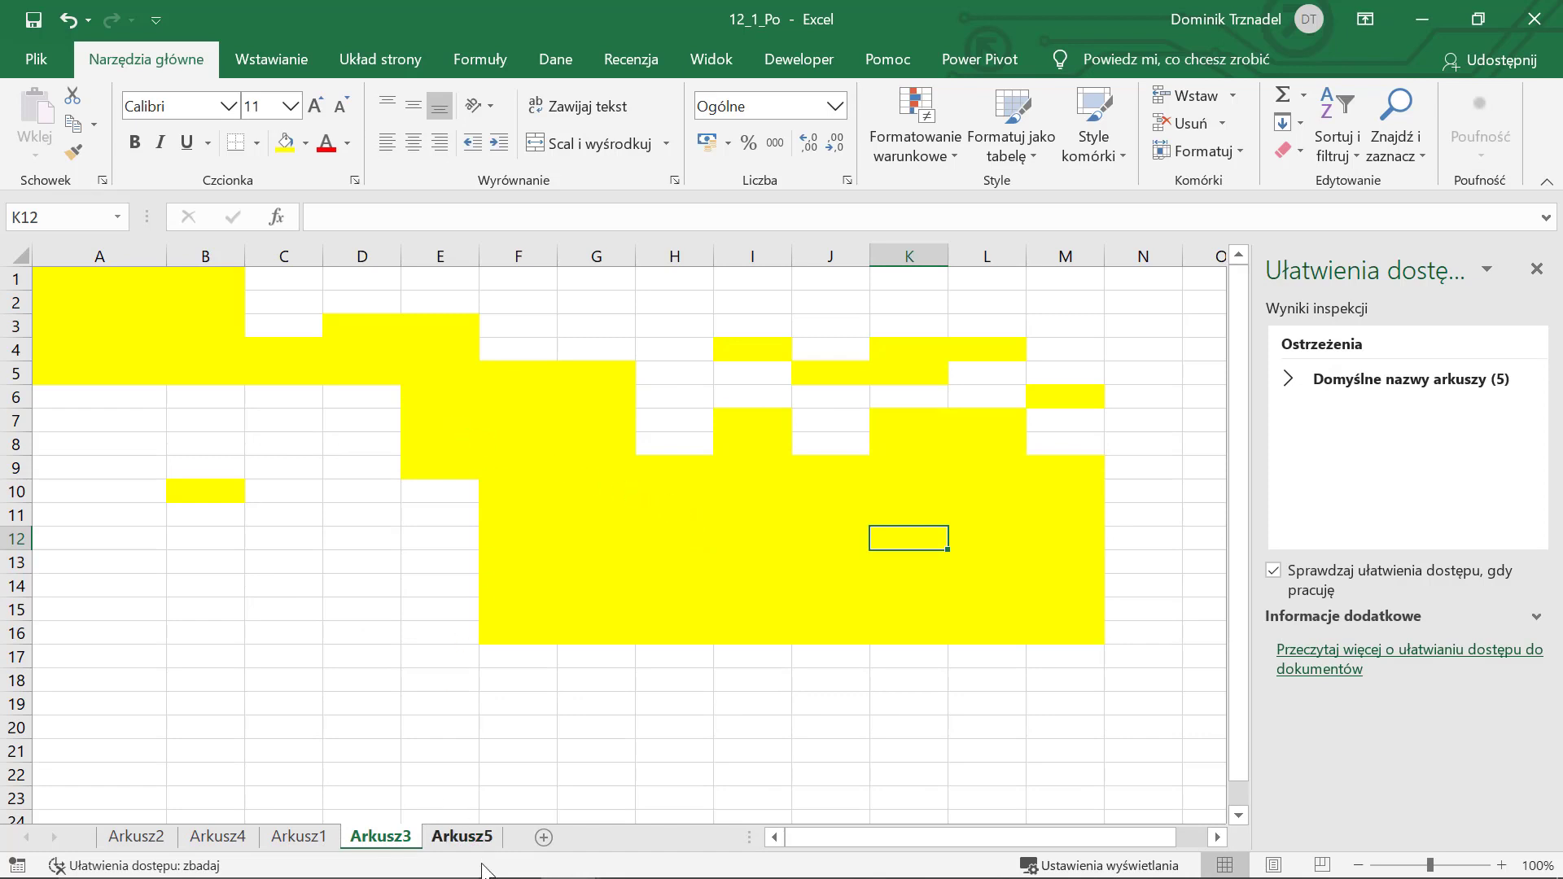
Test the handler by switching to Arkusz5, Arkusz3 and Arkusz1 and checking the time in A2.
{"action": "left_click", "coordinate": [462, 837]}
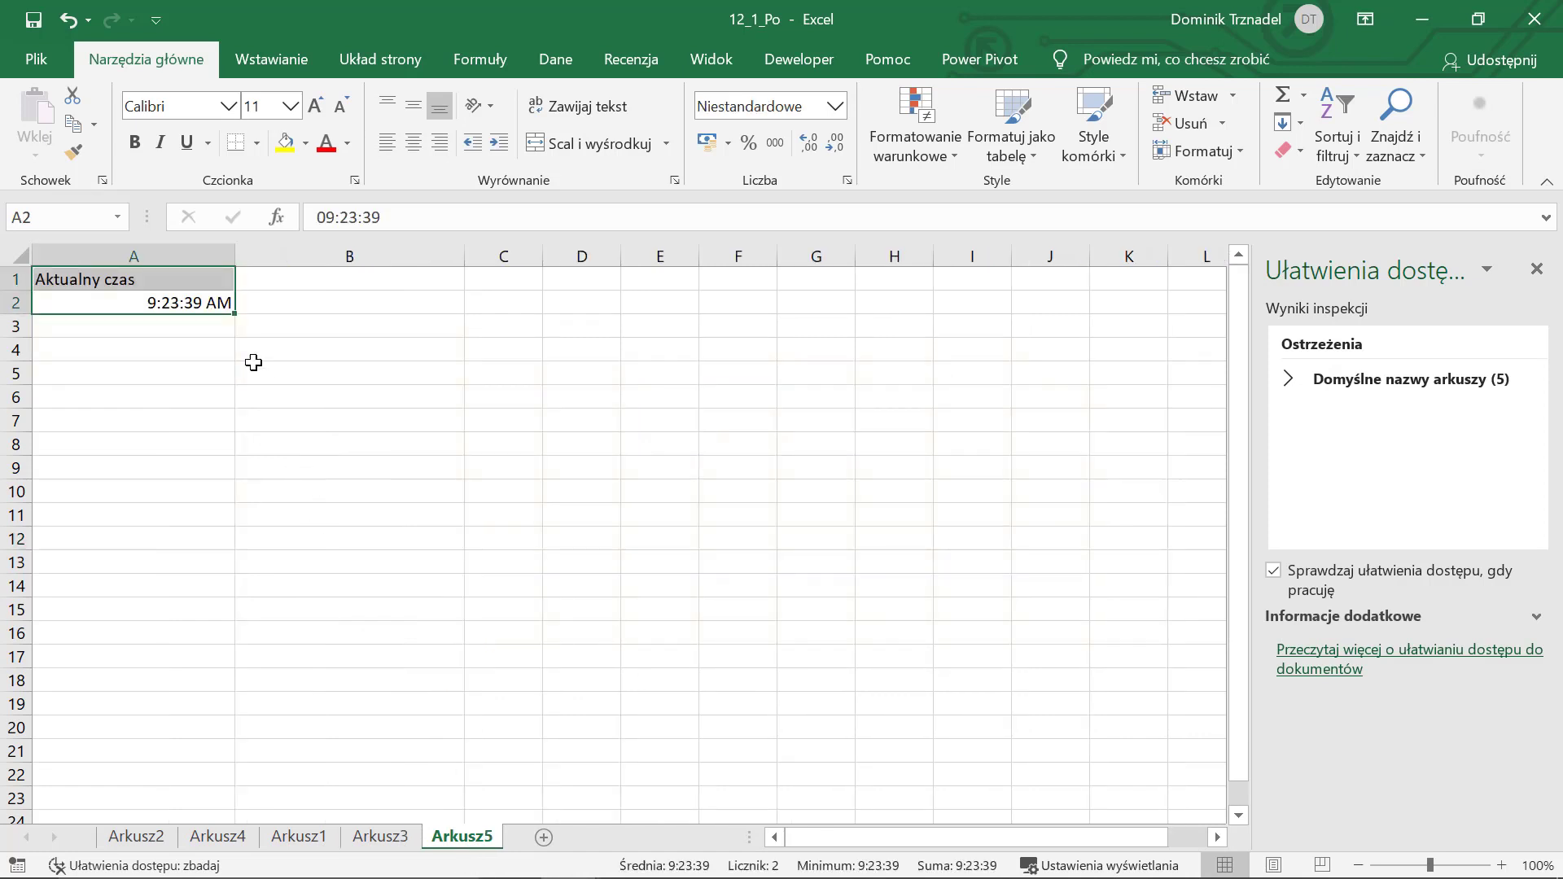
{"action": "left_click", "coordinate": [164, 280]}
{"action": "left_click", "coordinate": [168, 303]}
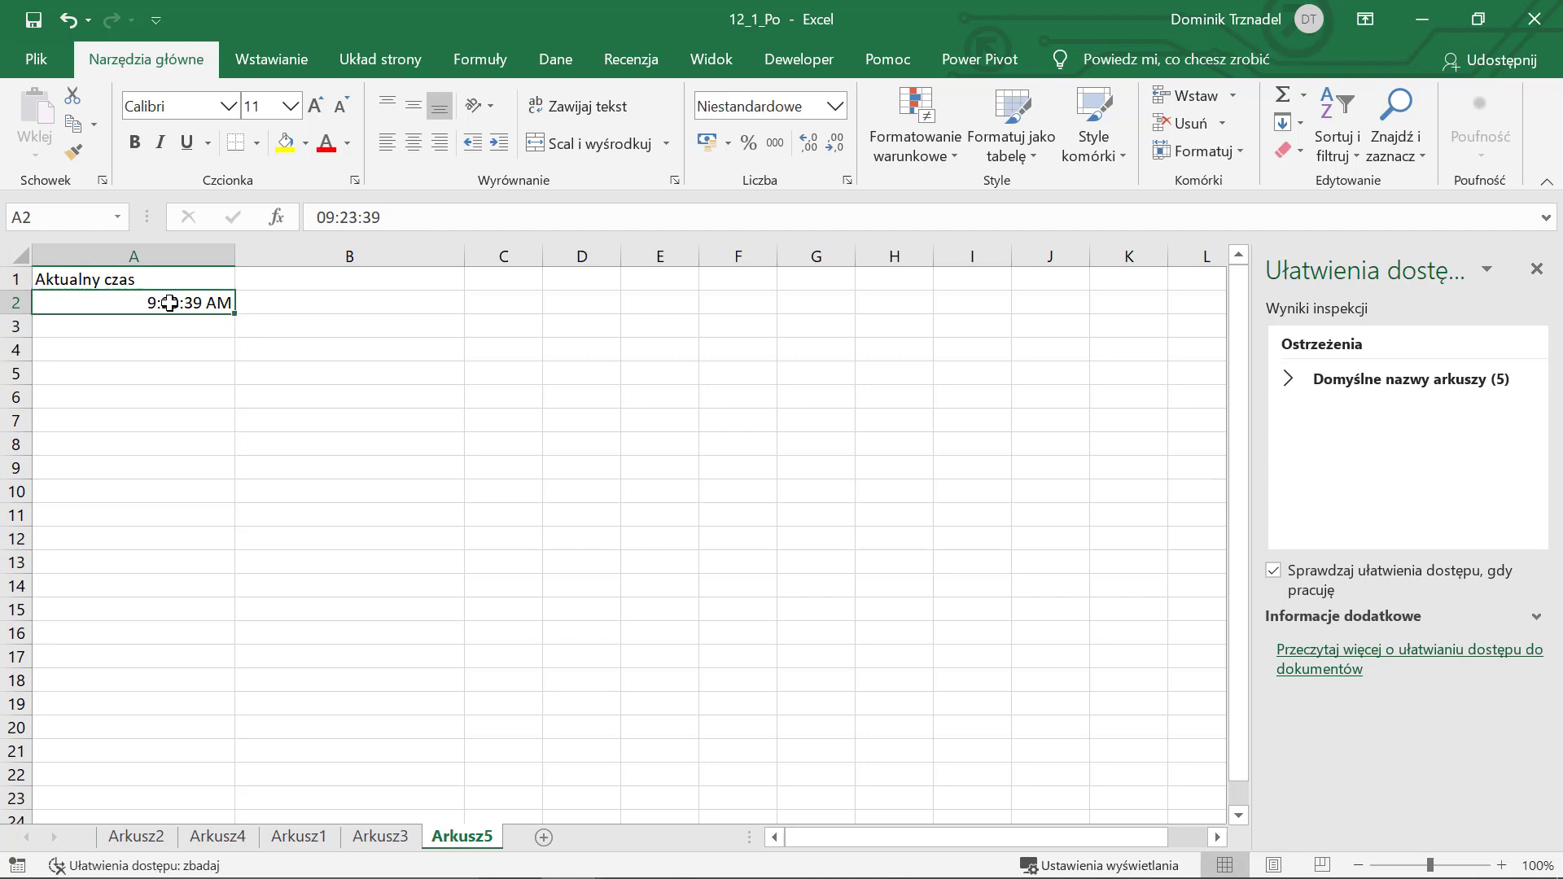
{"action": "left_click", "coordinate": [395, 841]}
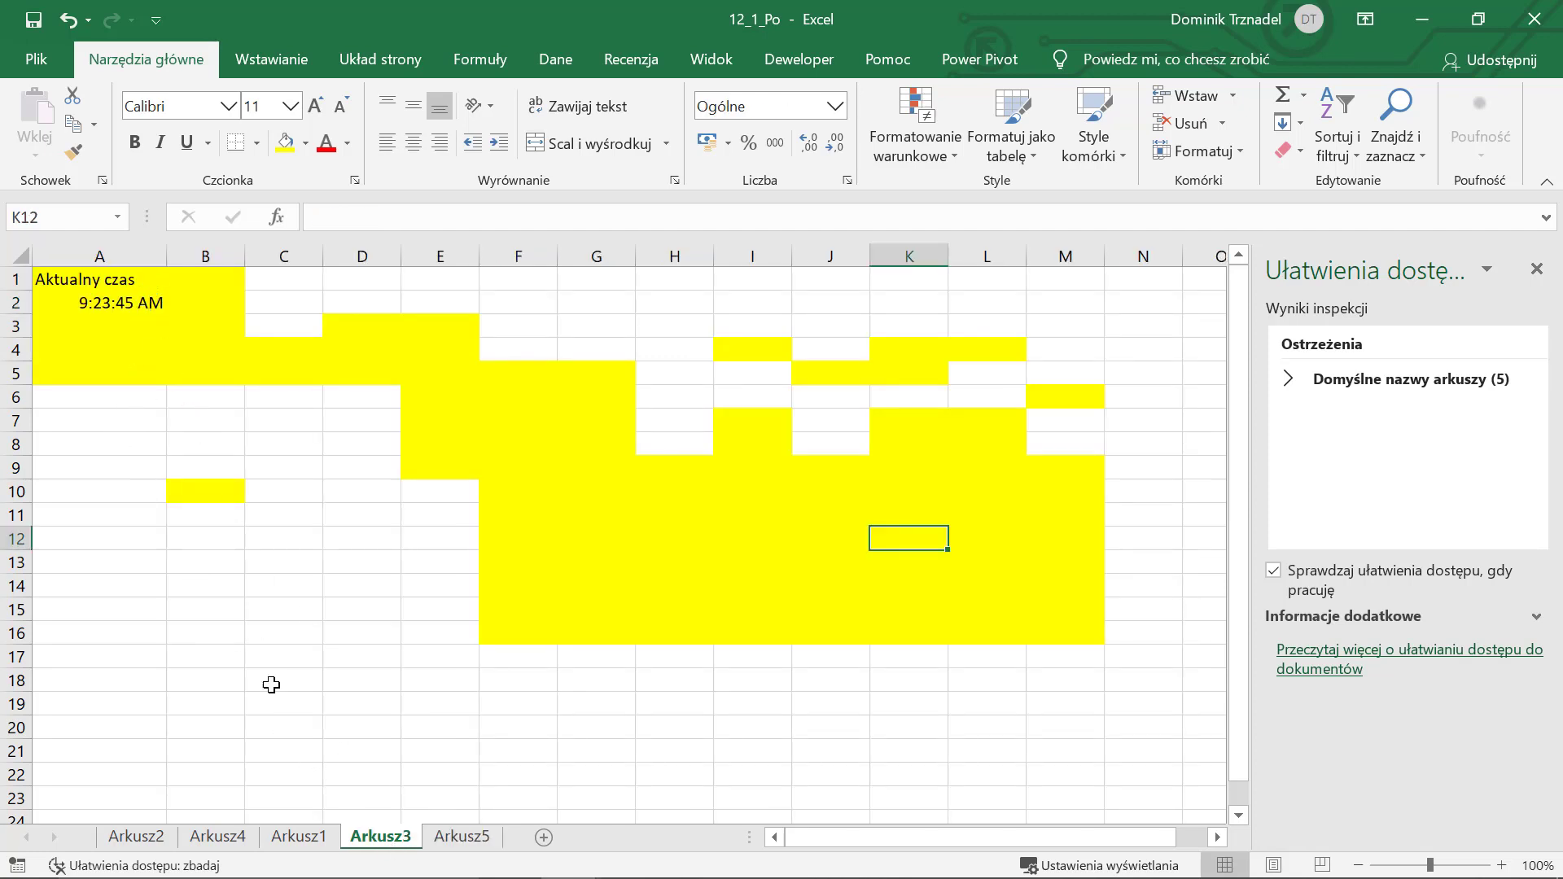
{"action": "left_click", "coordinate": [307, 841]}
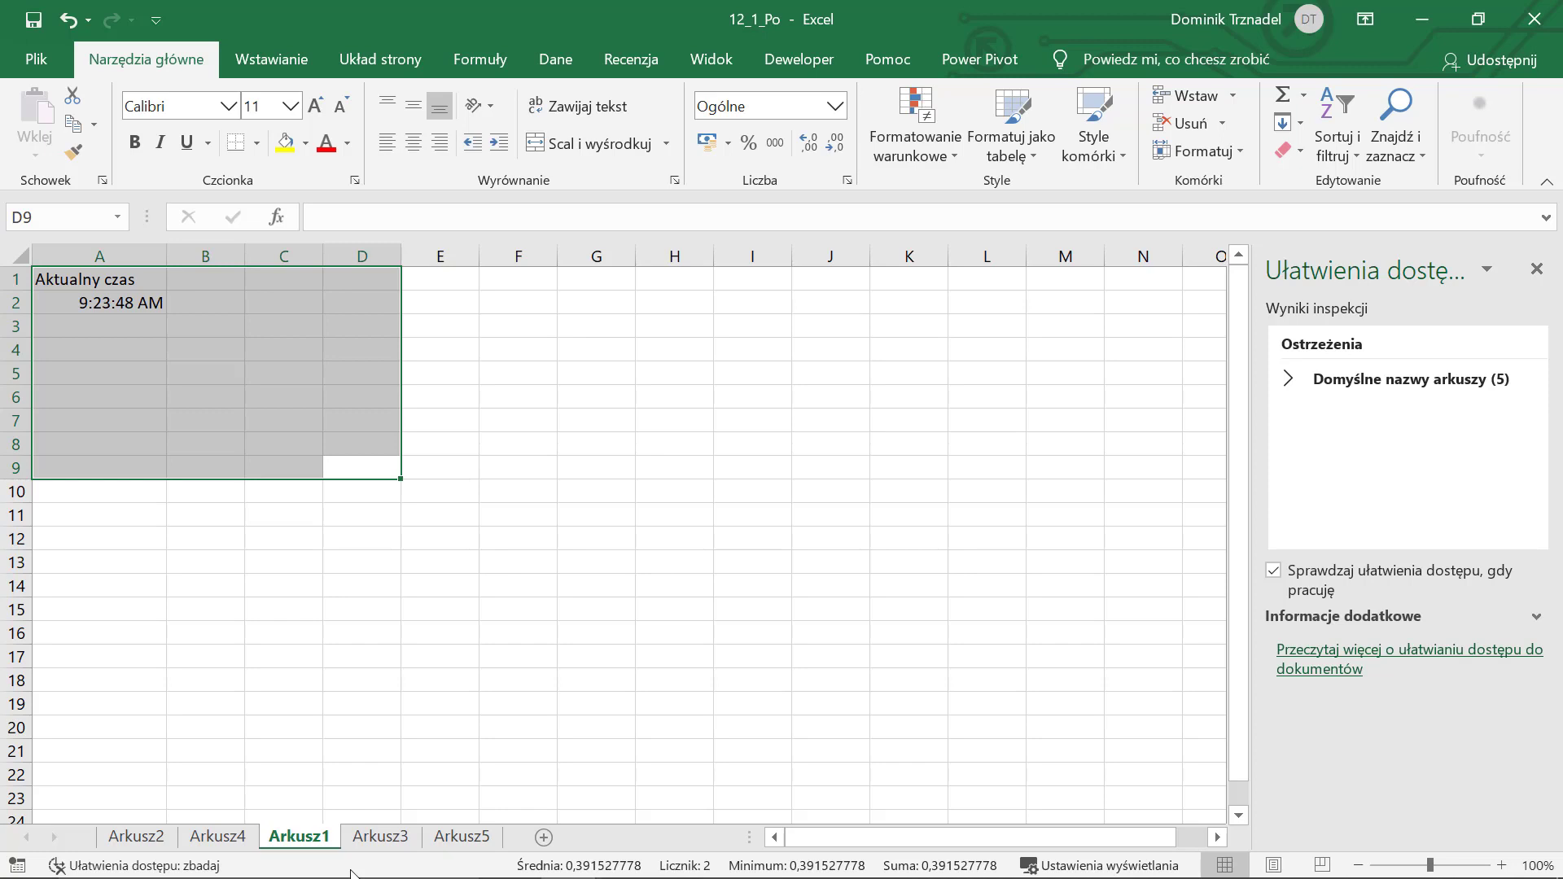
{"action": "key", "text": "alt+F11"}
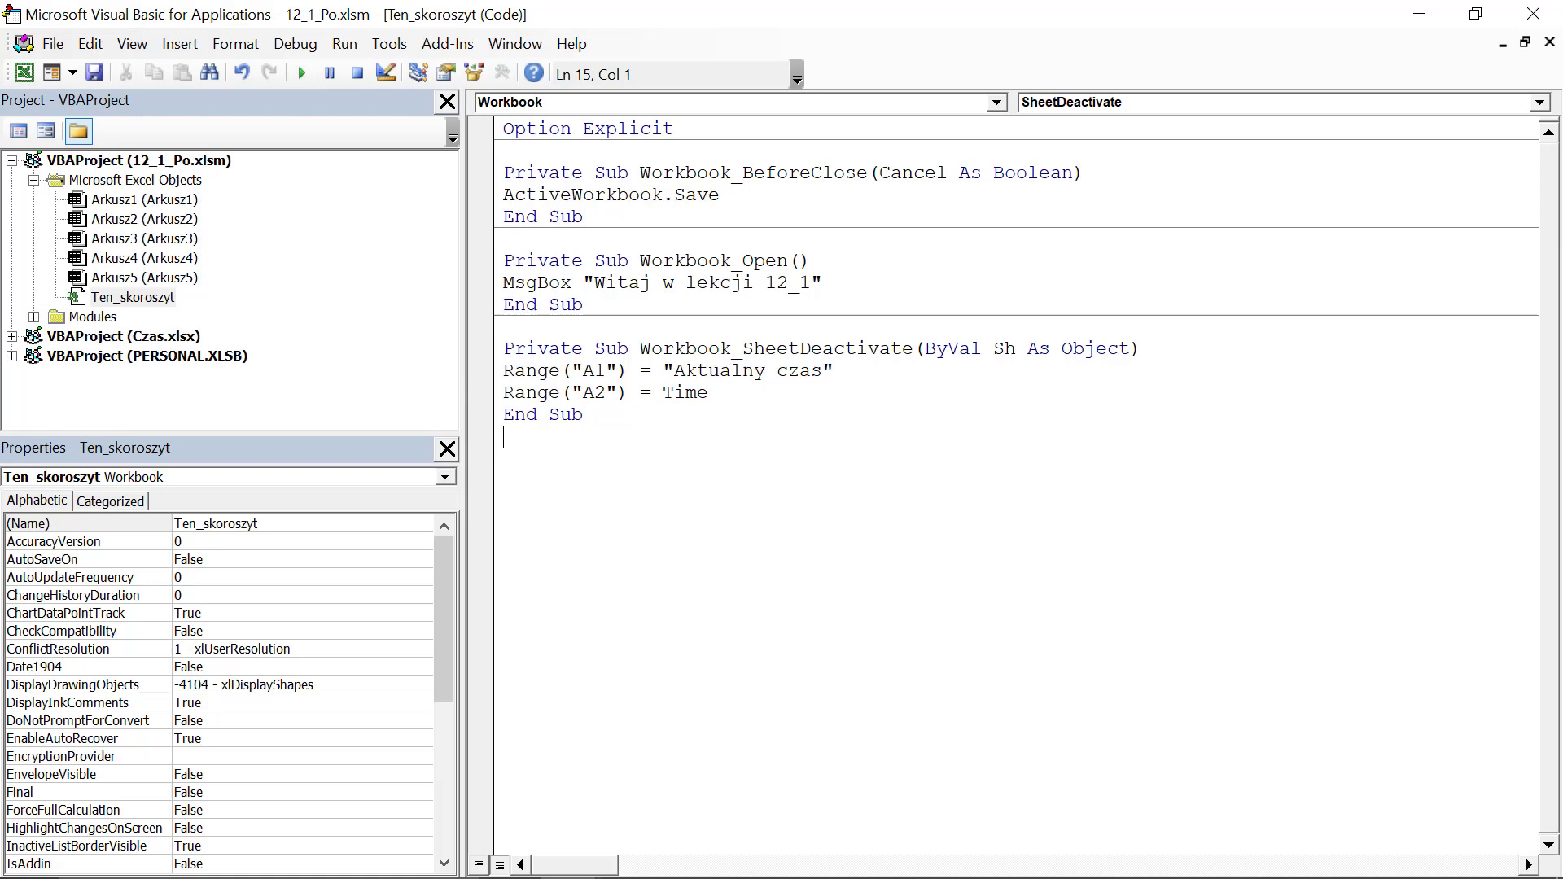
Write Sub zaznaczenie_komorki in Module1 containing Range("B12").Select.
{"action": "left_click", "coordinate": [35, 317]}
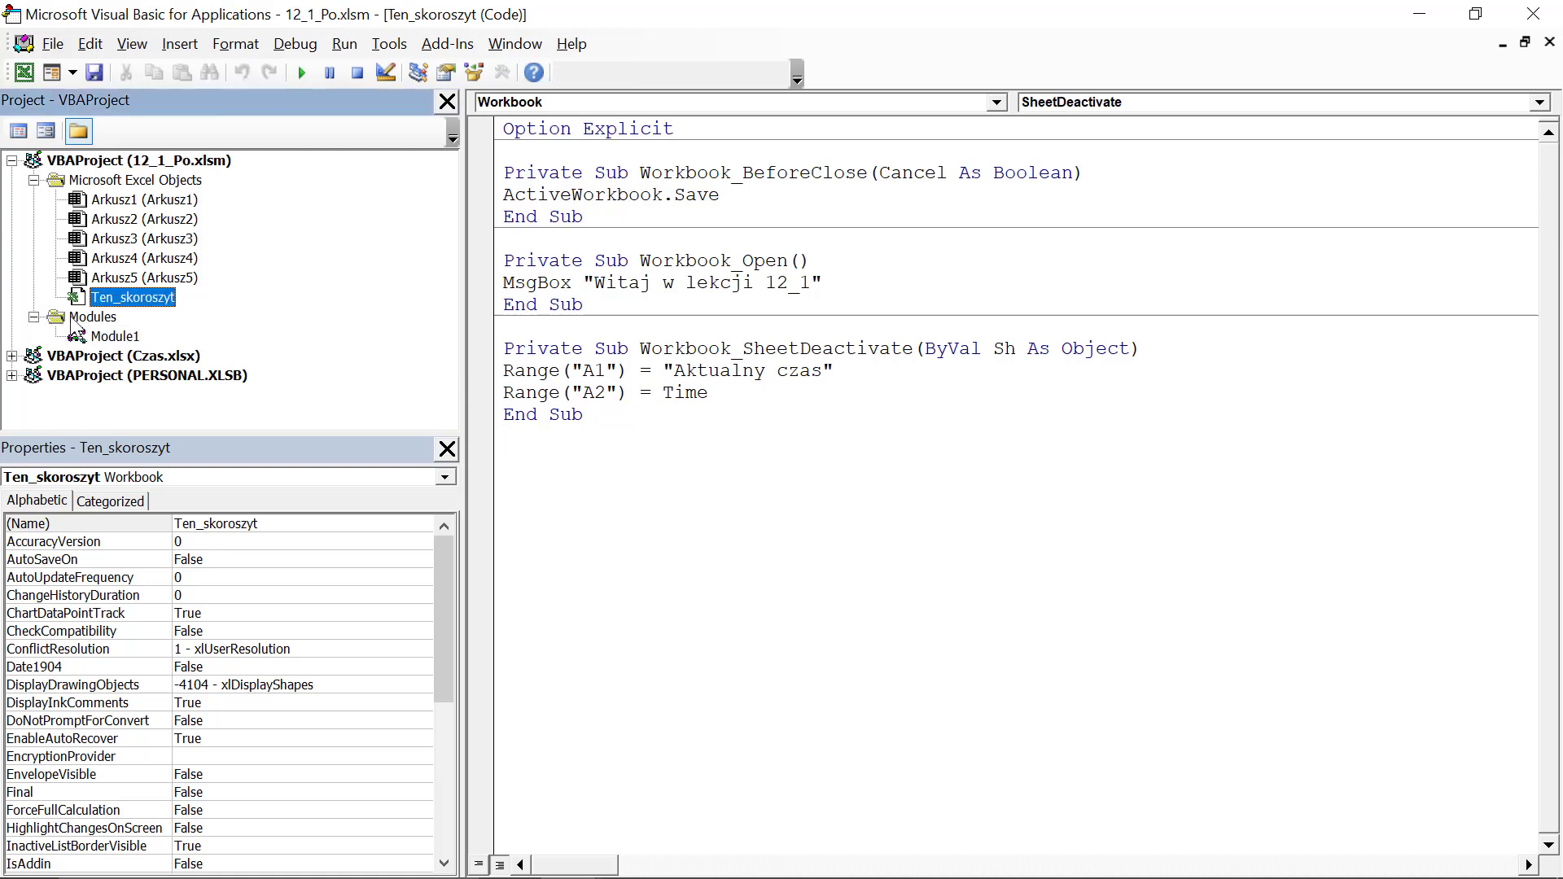
{"action": "double_click", "coordinate": [112, 337]}
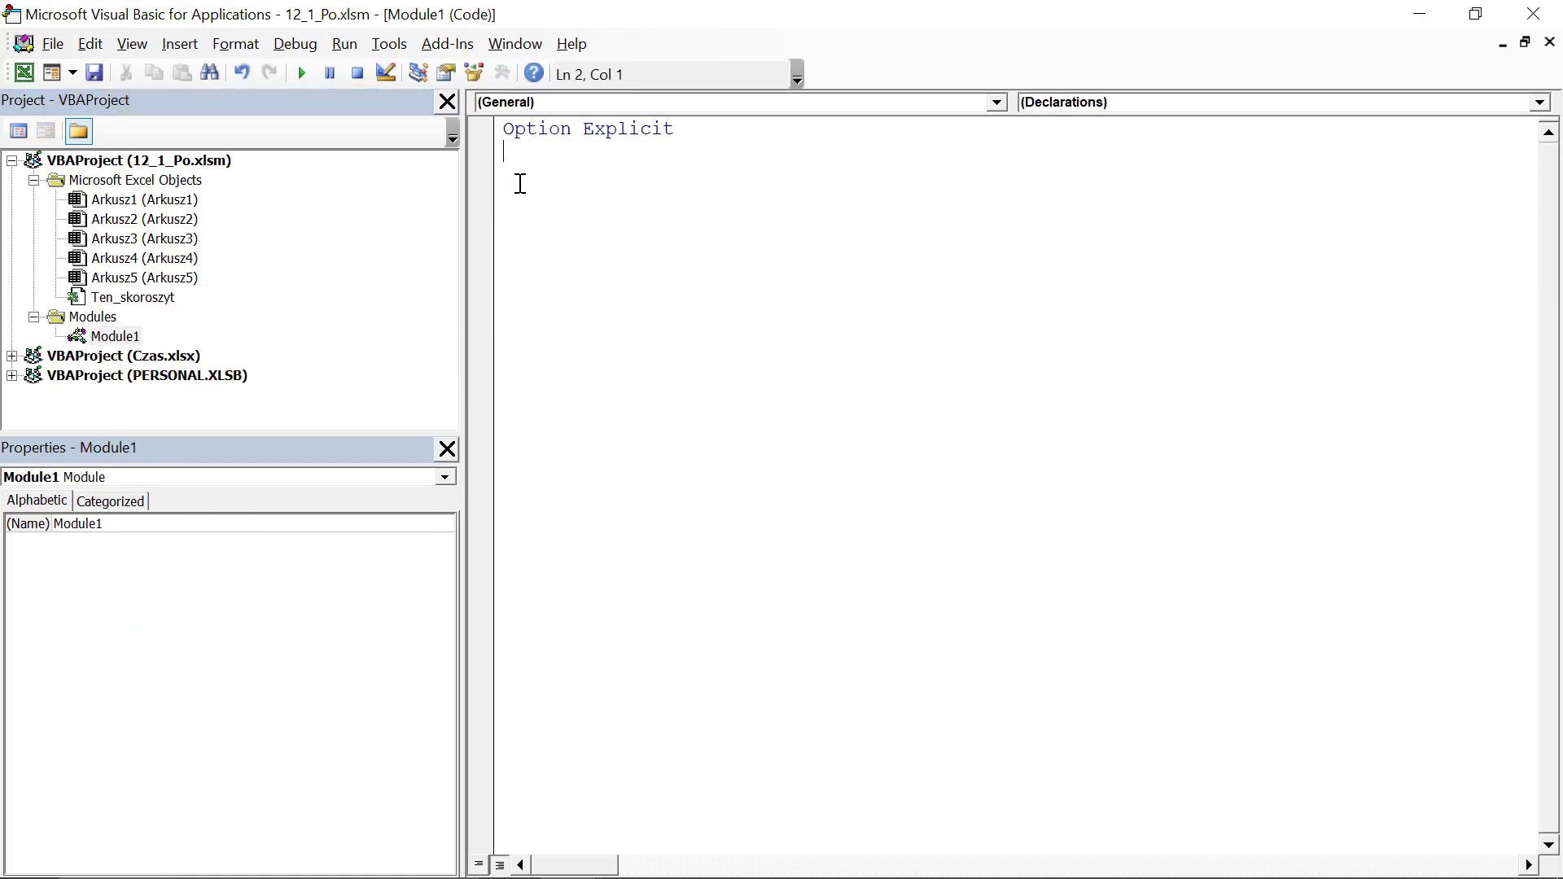
{"action": "type", "text": "sub zaznaczenie_komorki"}
{"action": "key", "text": "Return"}
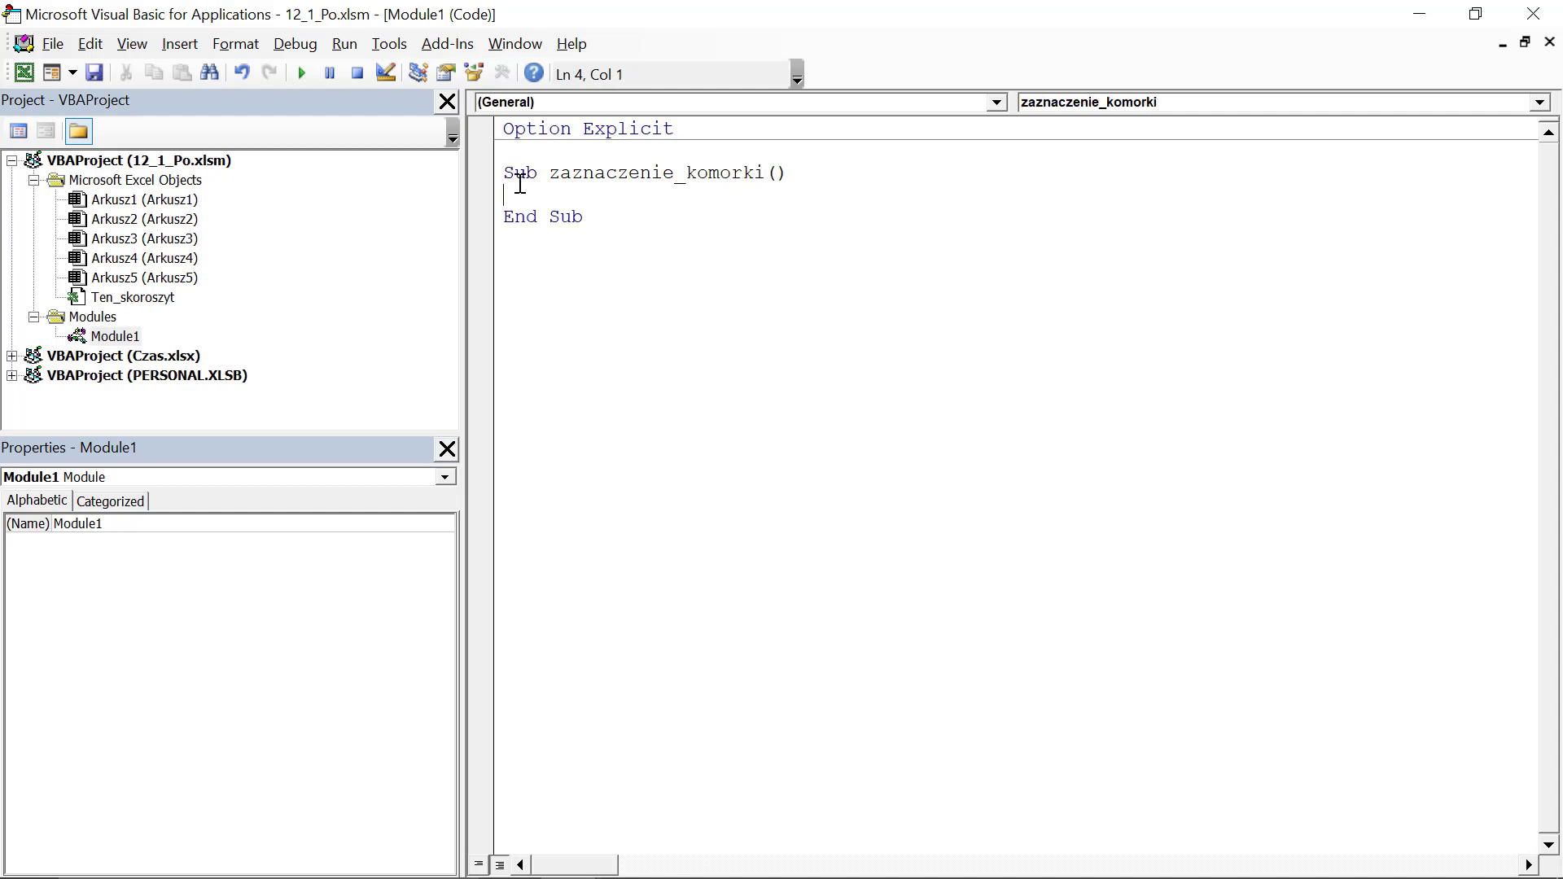
{"action": "type", "text": "range(\"B12"}
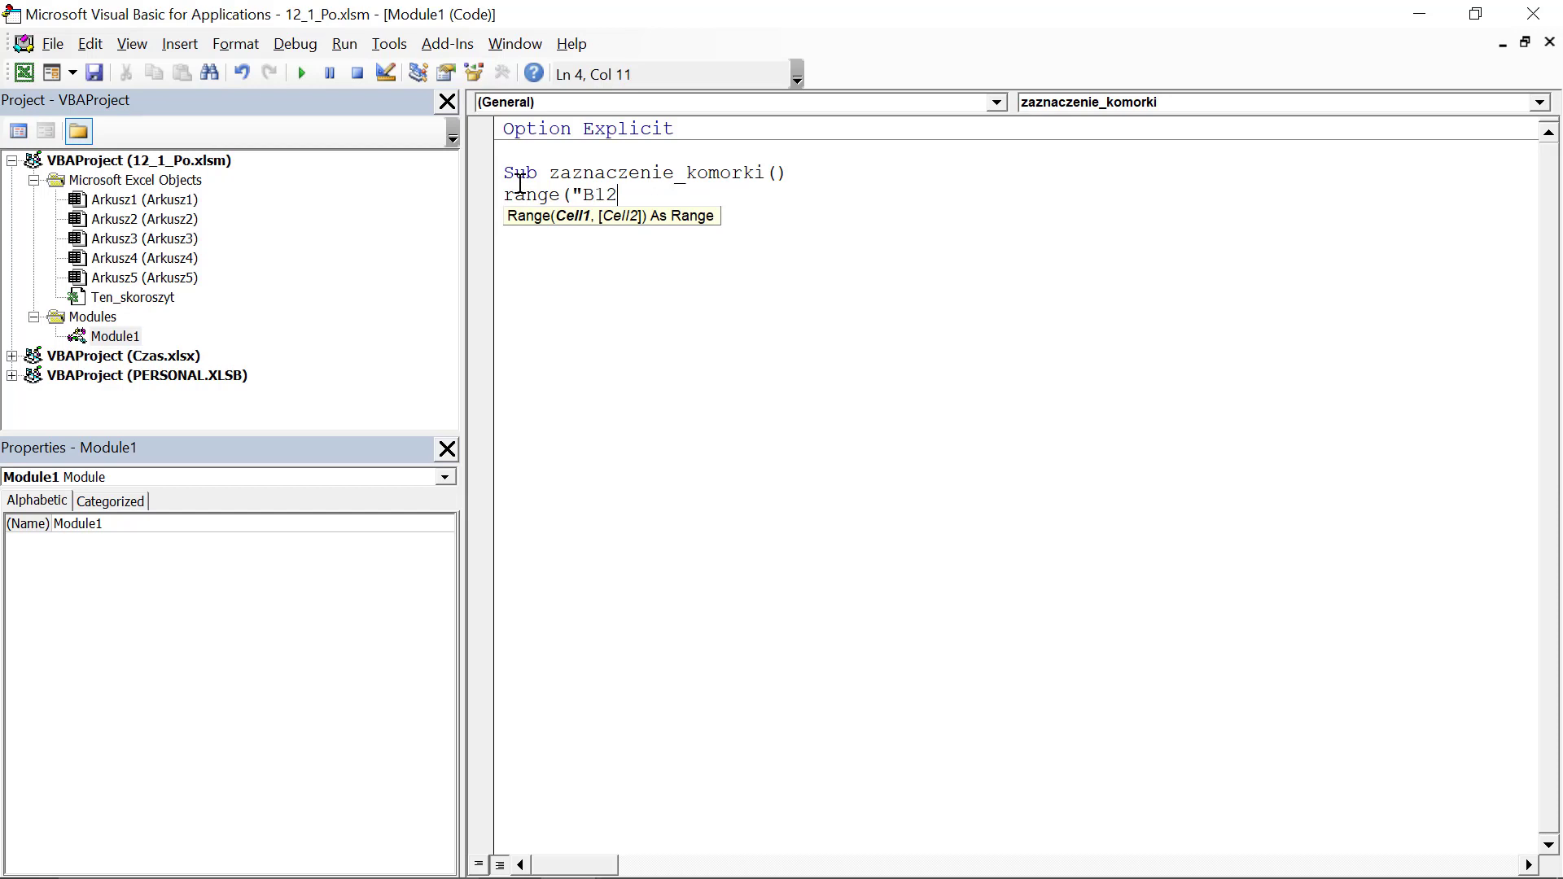
{"action": "type", "text": "\""}
{"action": "type", "text": ").se"}
{"action": "key", "text": "Tab"}
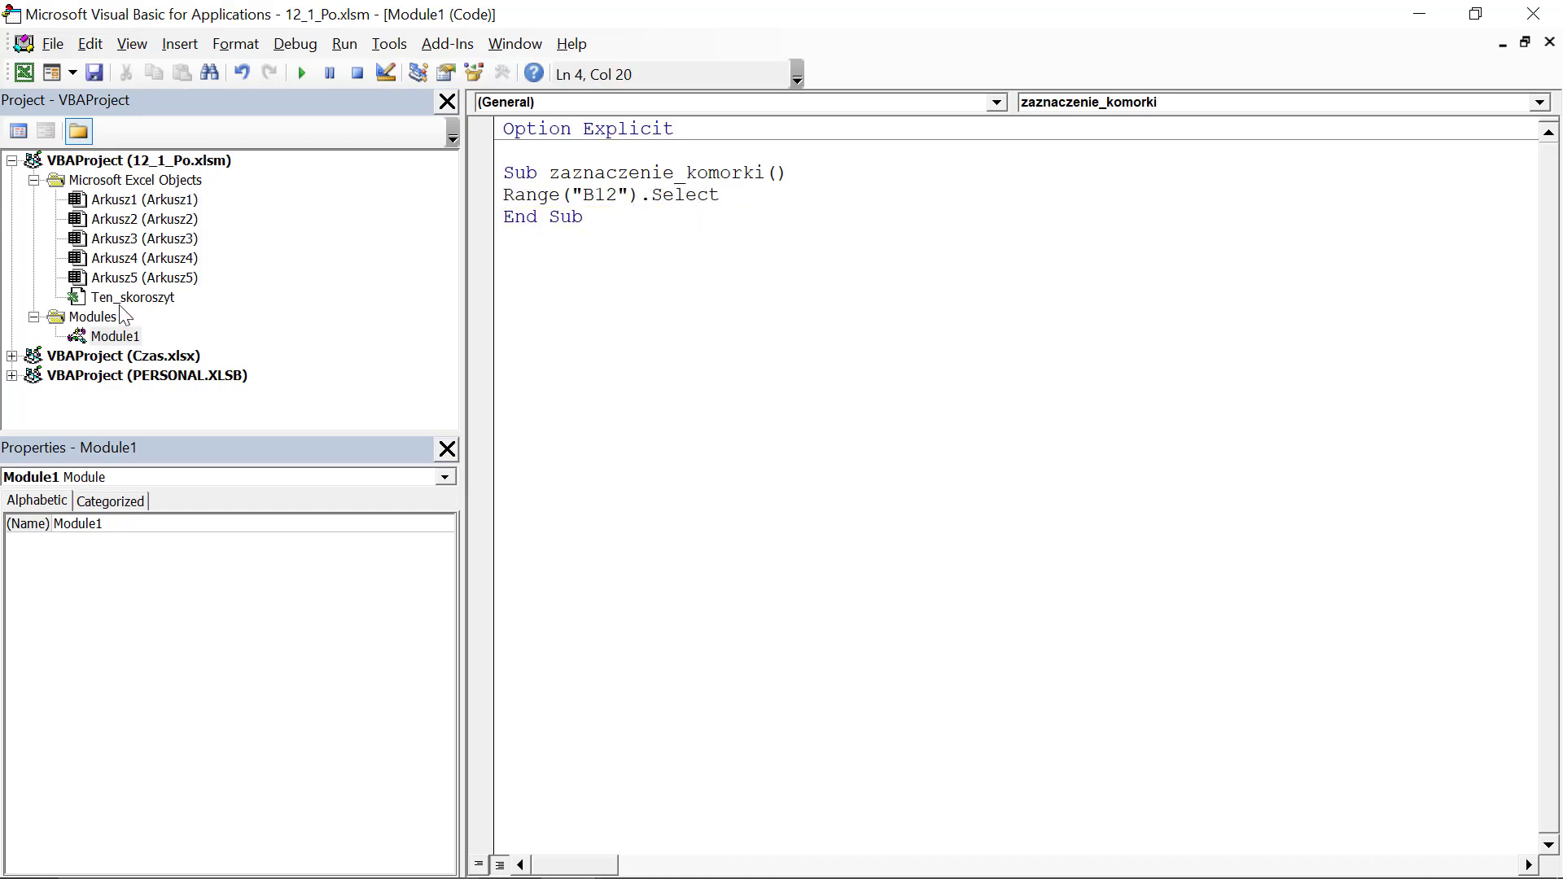
{"action": "double_click", "coordinate": [130, 298]}
Add a Module1.zaznaczenie_komorki call below the Time line in the SheetDeactivate handler.
{"action": "left_click", "coordinate": [737, 397]}
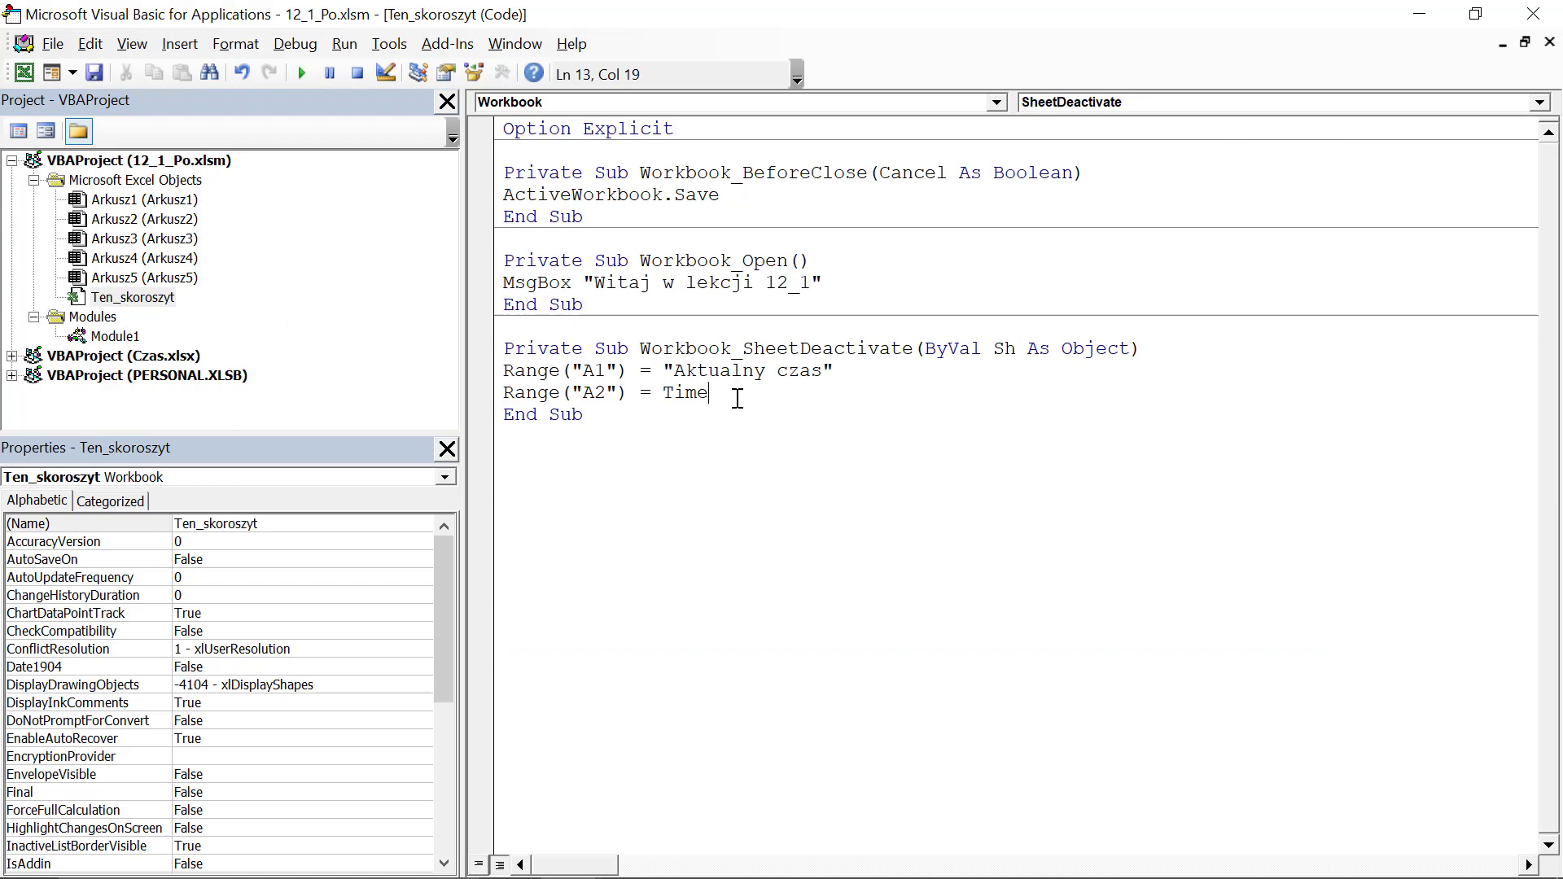
{"action": "key", "text": "Return"}
{"action": "type", "text": "module1."}
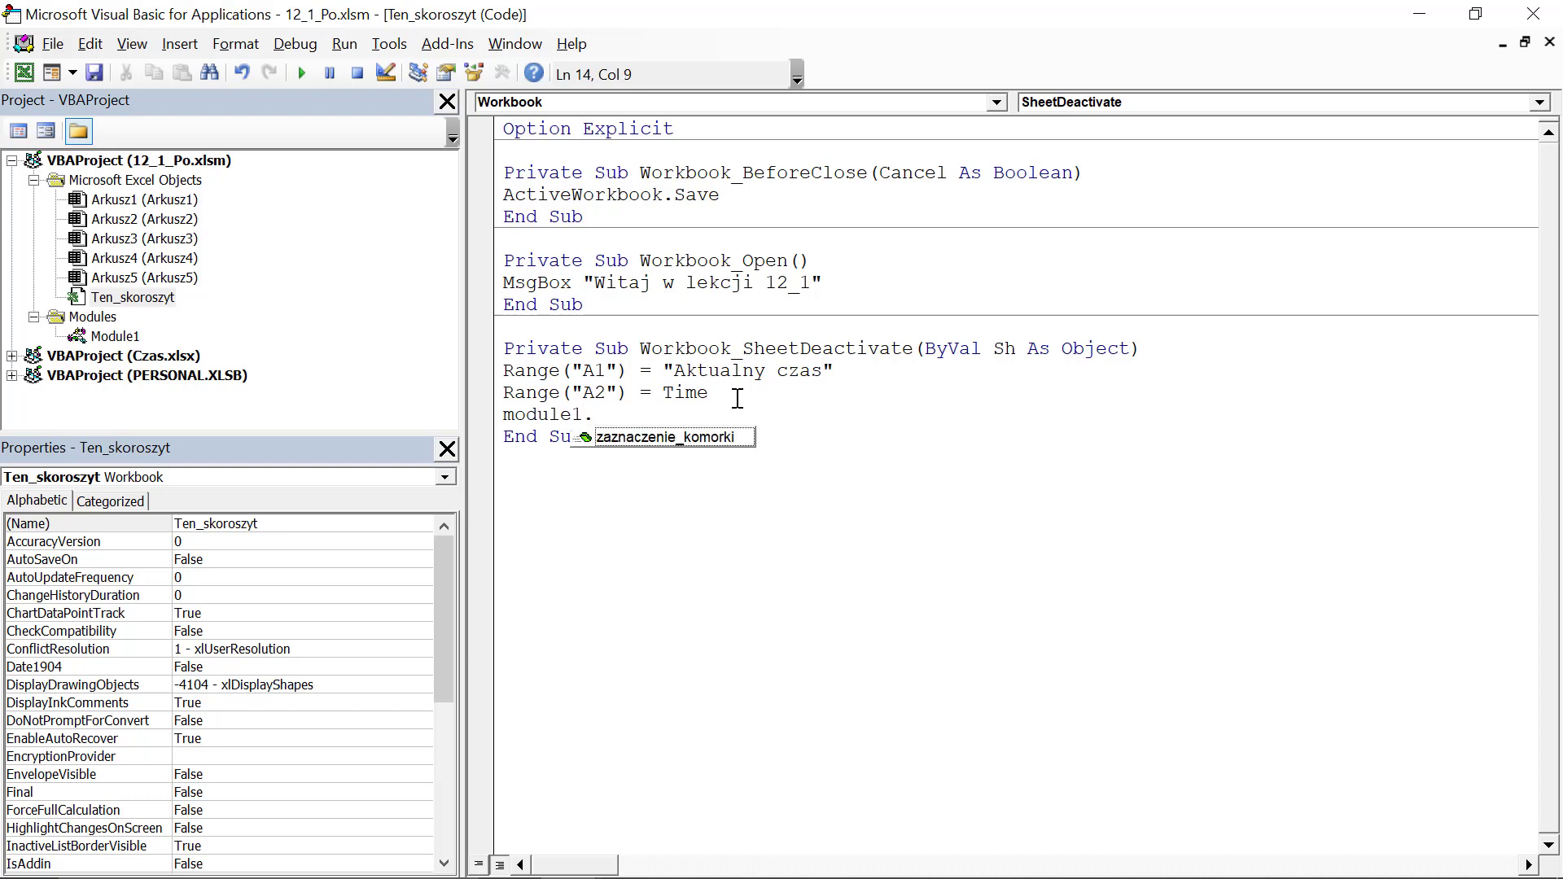
{"action": "key", "text": "Down"}
{"action": "key", "text": "Tab"}
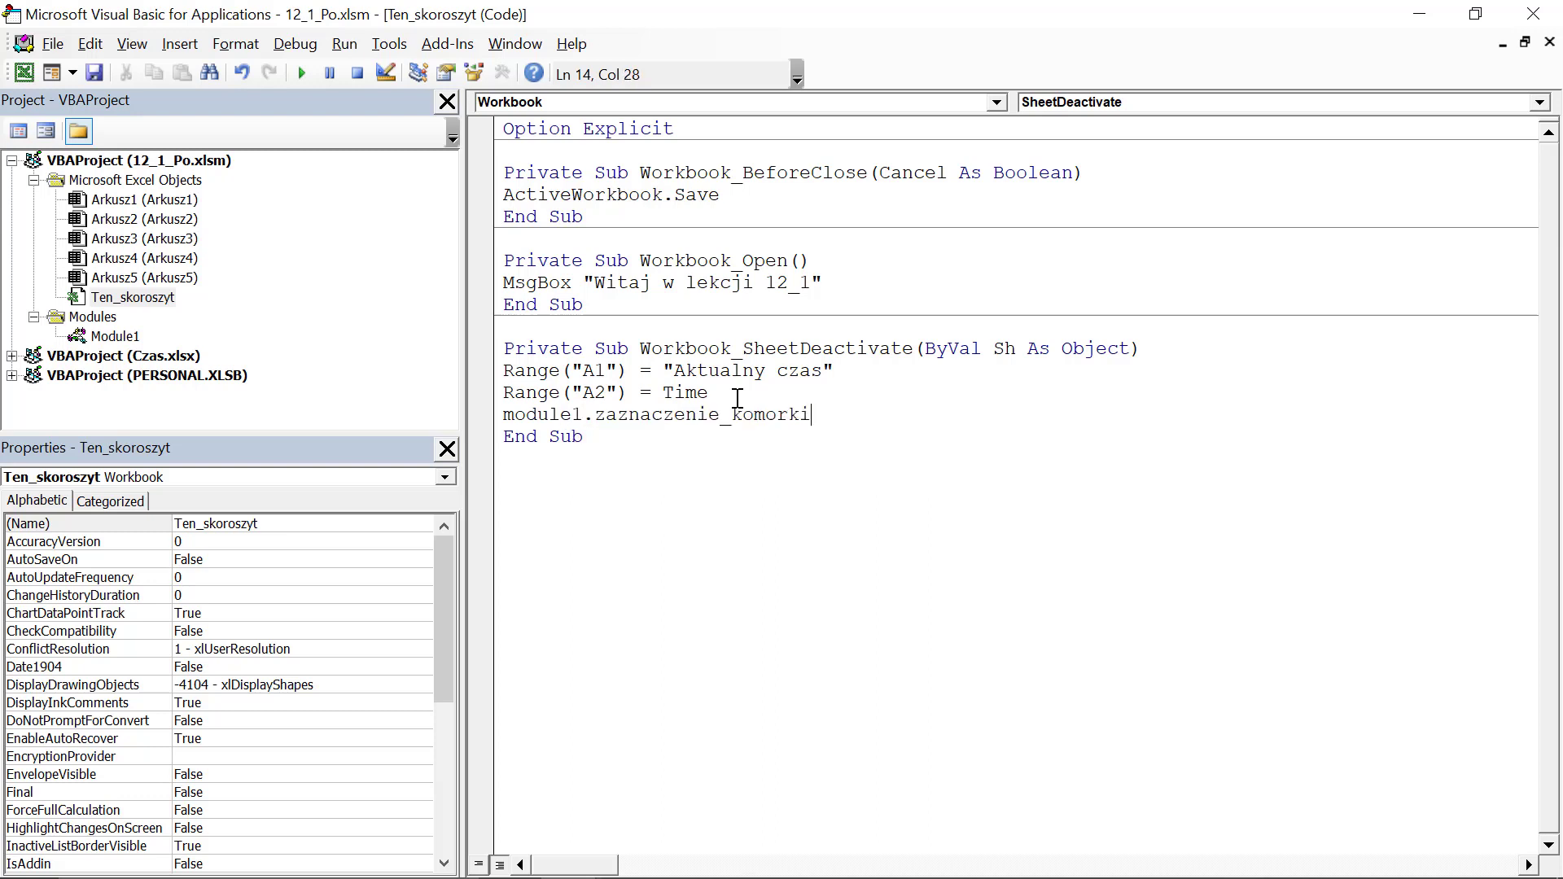
{"action": "left_click", "coordinate": [737, 398]}
Switch through Arkusz3, Arkusz5, Arkusz4 and Arkusz2 to confirm fresh times and B12 selected.
{"action": "left_click", "coordinate": [1419, 14]}
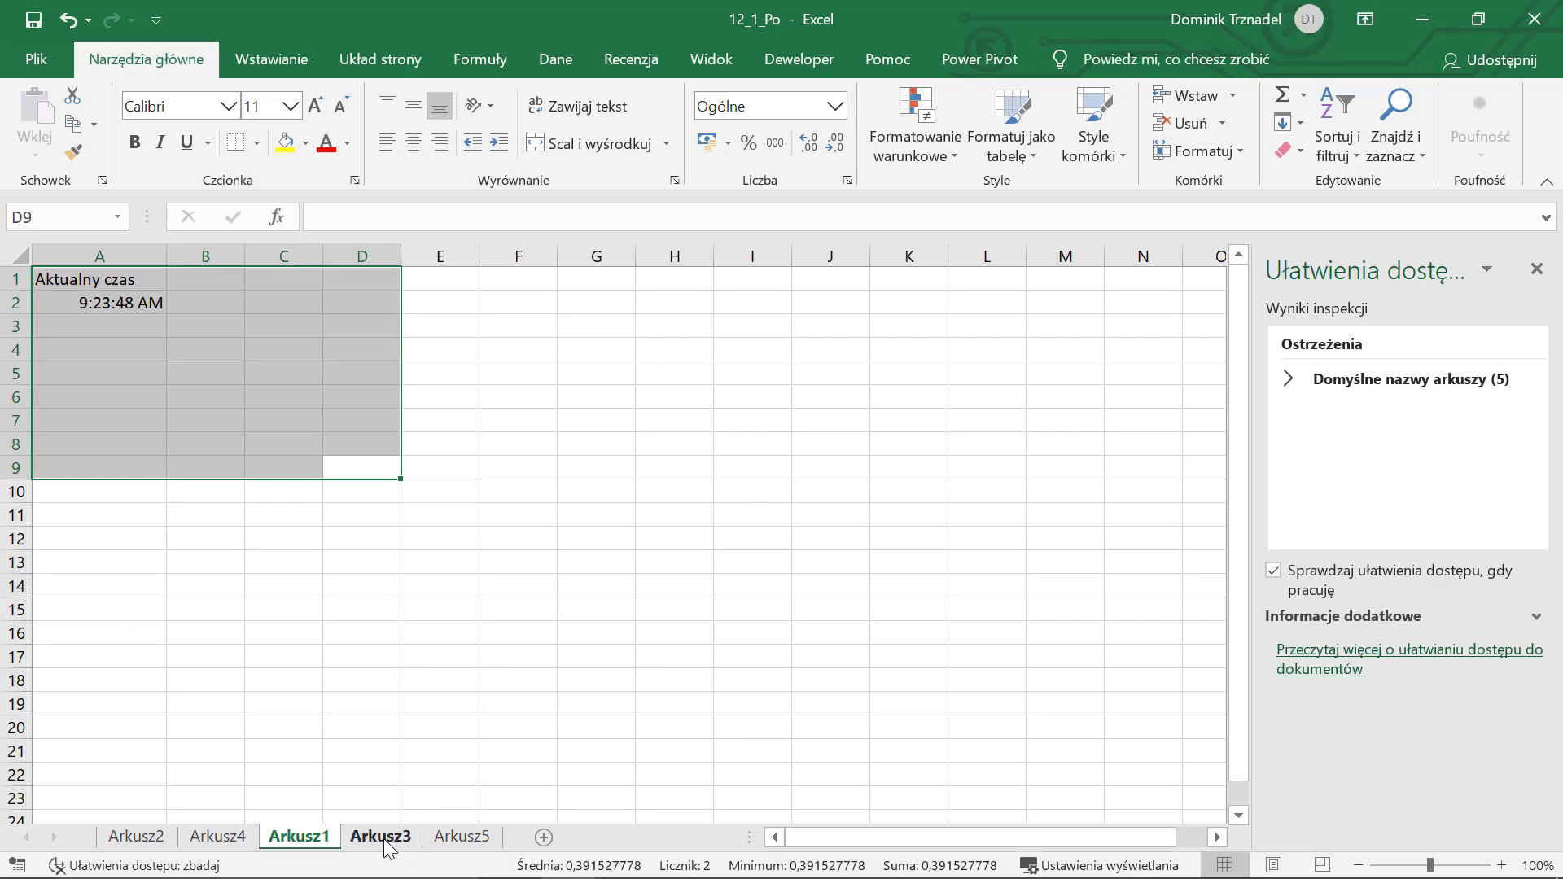
{"action": "left_click", "coordinate": [383, 839]}
{"action": "left_click", "coordinate": [443, 838]}
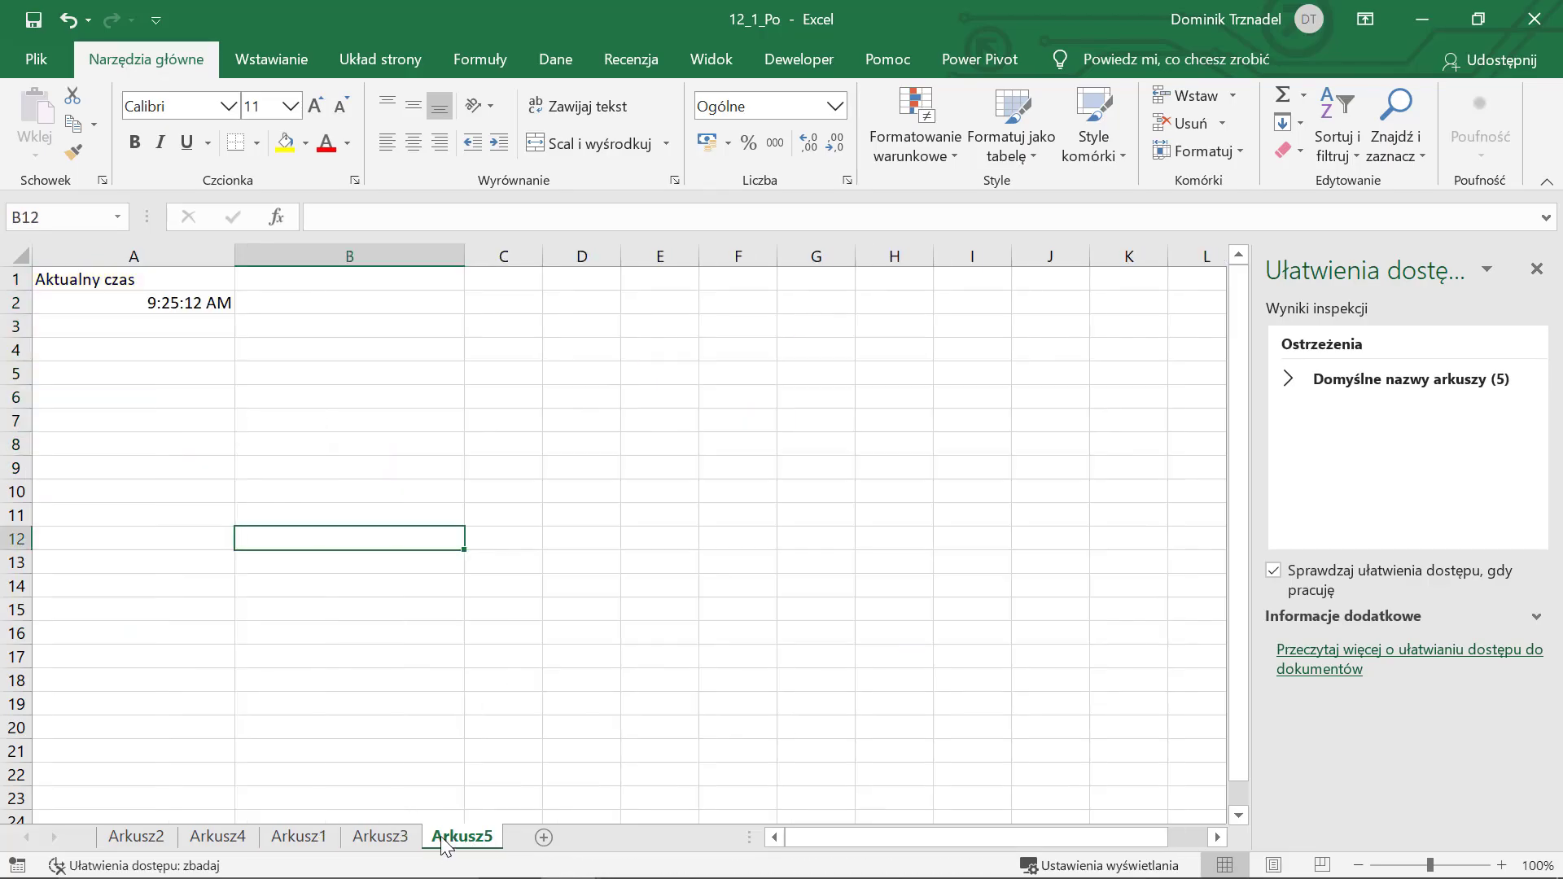
{"action": "left_click", "coordinate": [234, 839]}
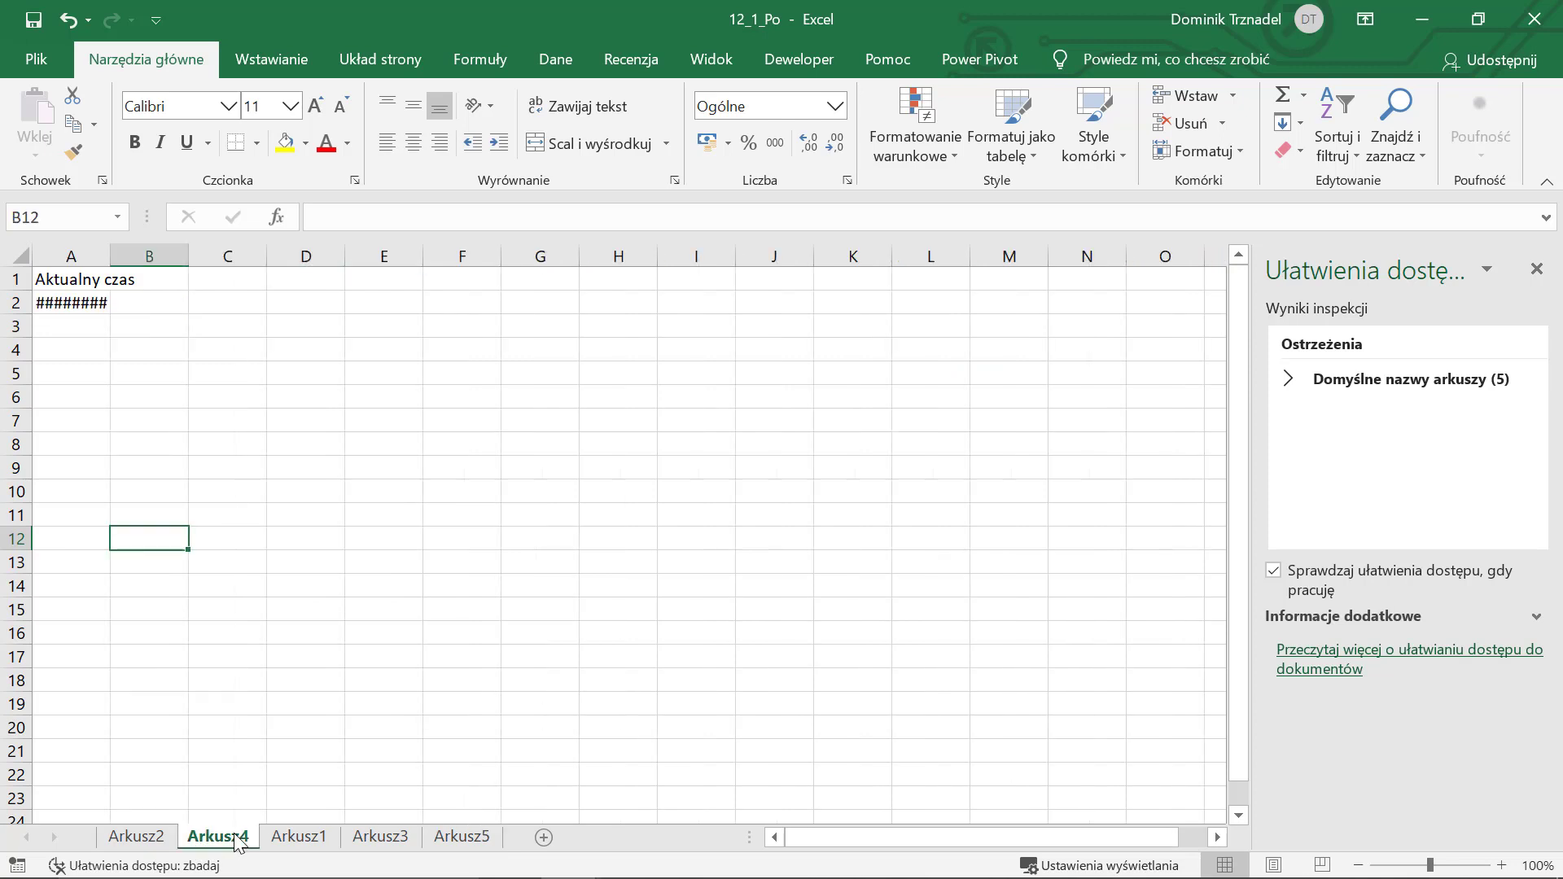
{"action": "left_click", "coordinate": [143, 839]}
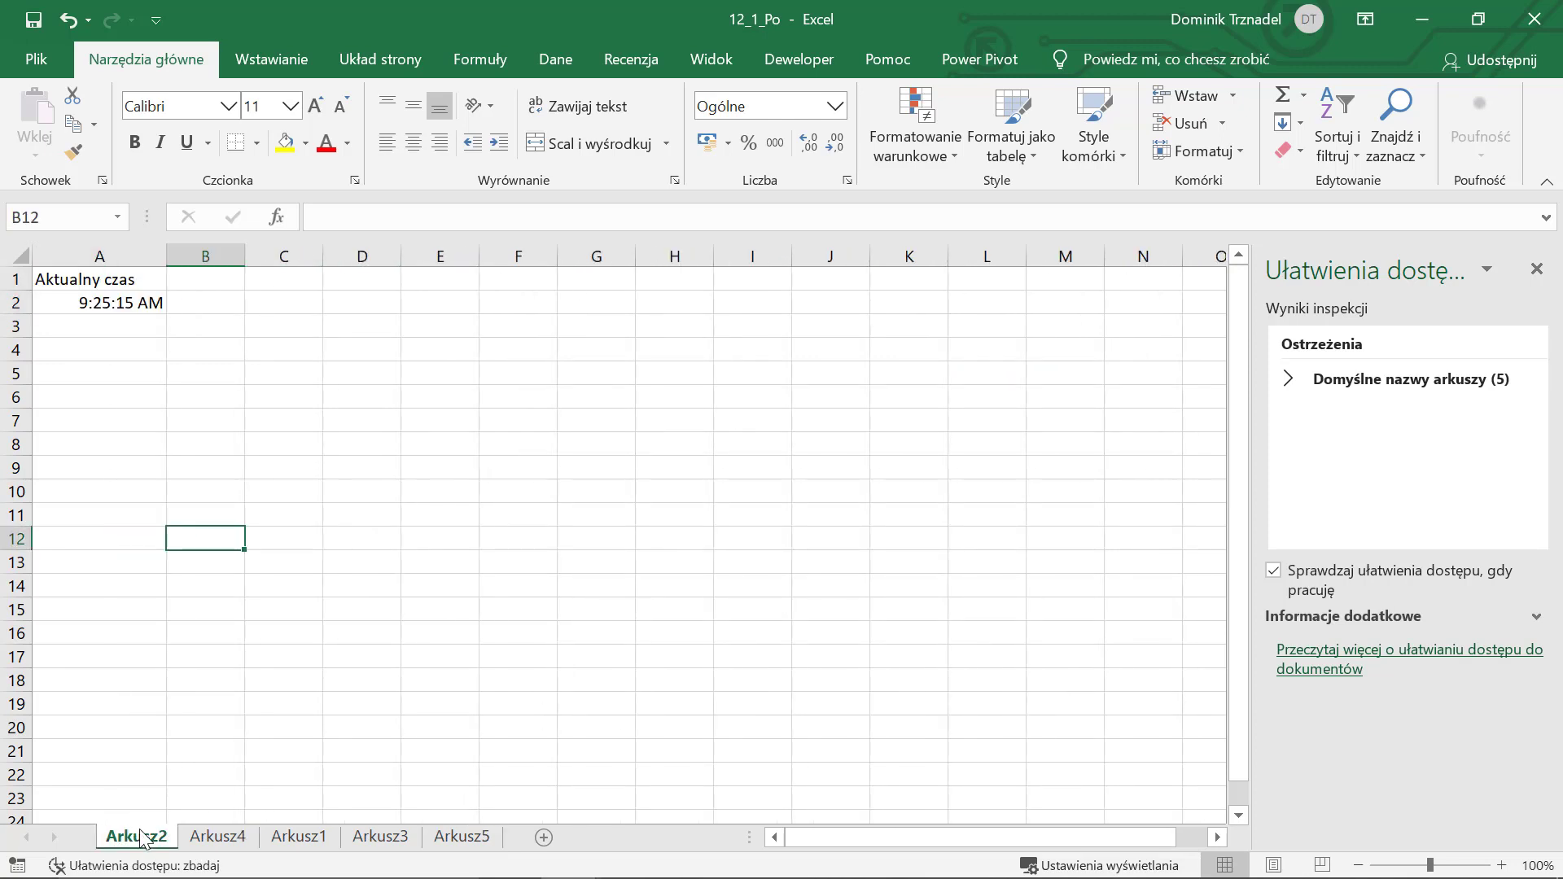